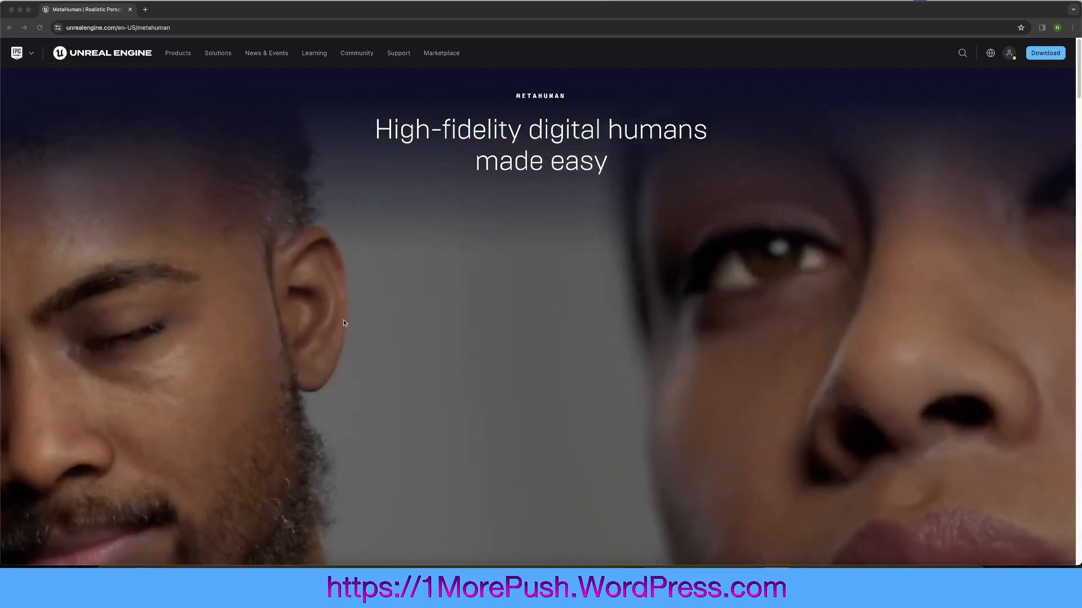
# Look through the Overview and Features sections of the MetaHuman web page.
pyautogui.scroll(-1, 343, 322)
pyautogui.scroll(-8, 344, 322)
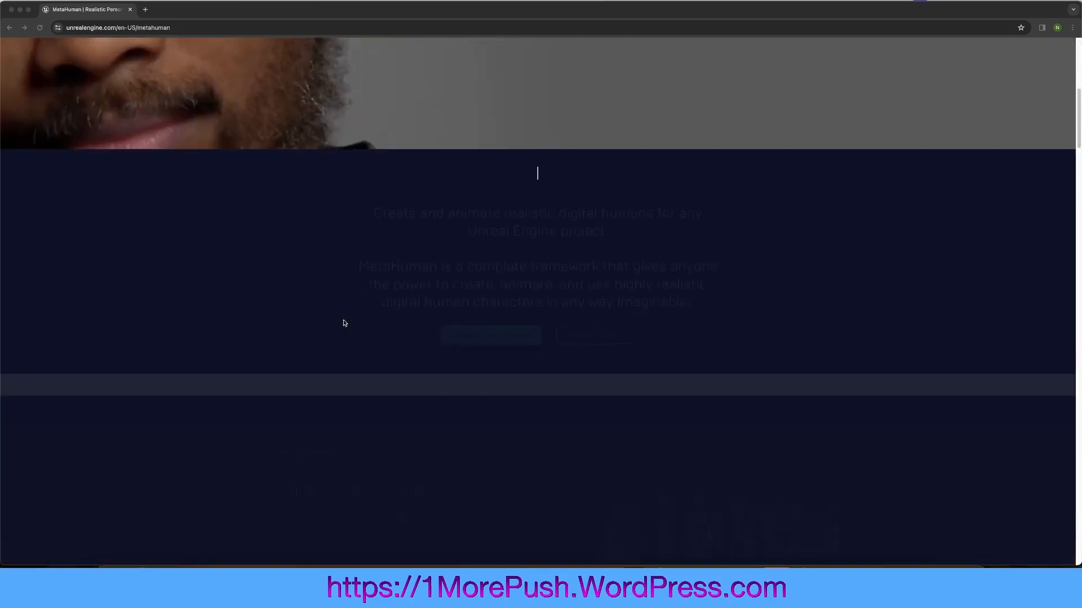
pyautogui.scroll(-3, 232, 407)
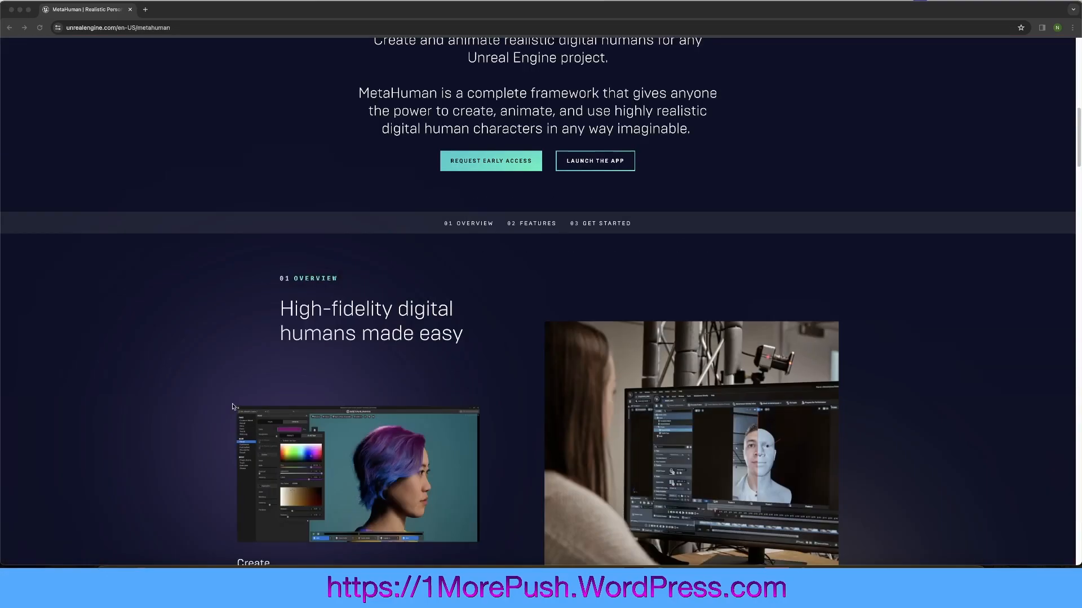
pyautogui.scroll(-5, 207, 369)
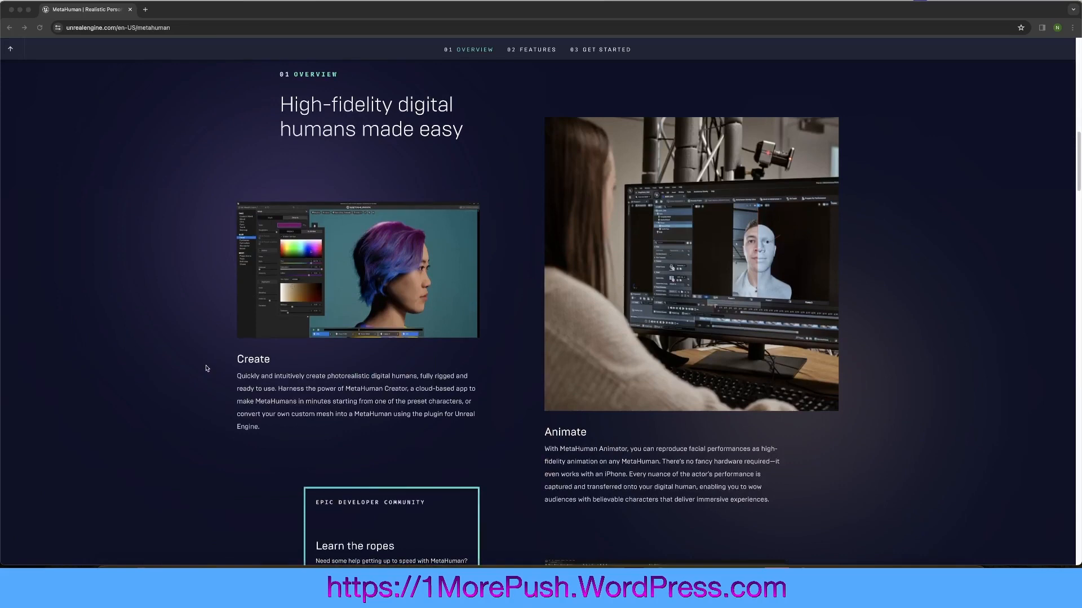
pyautogui.scroll(-3, 206, 369)
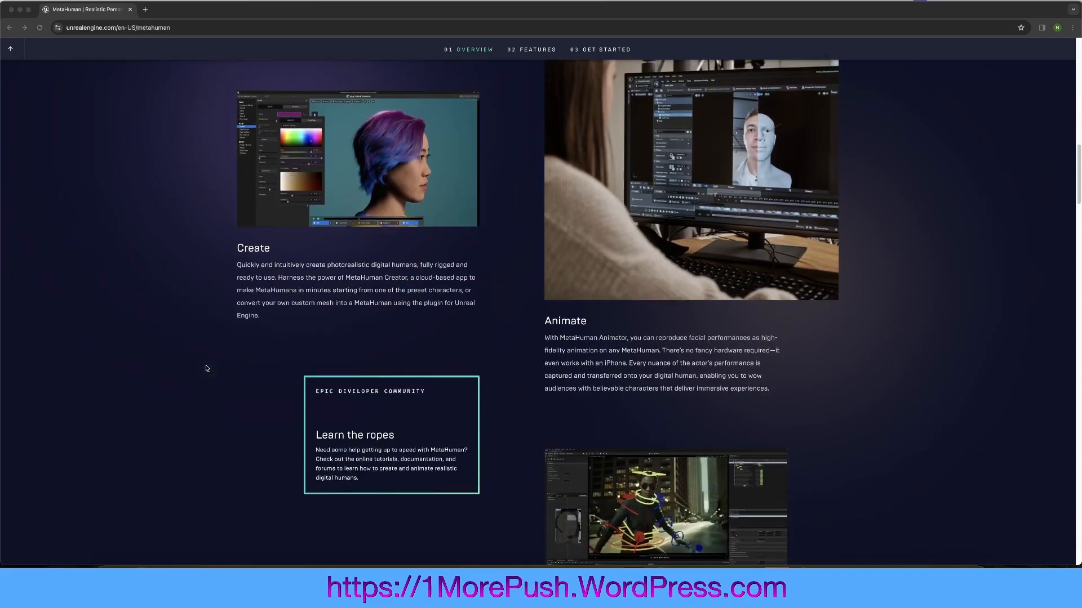
pyautogui.scroll(-8, 206, 369)
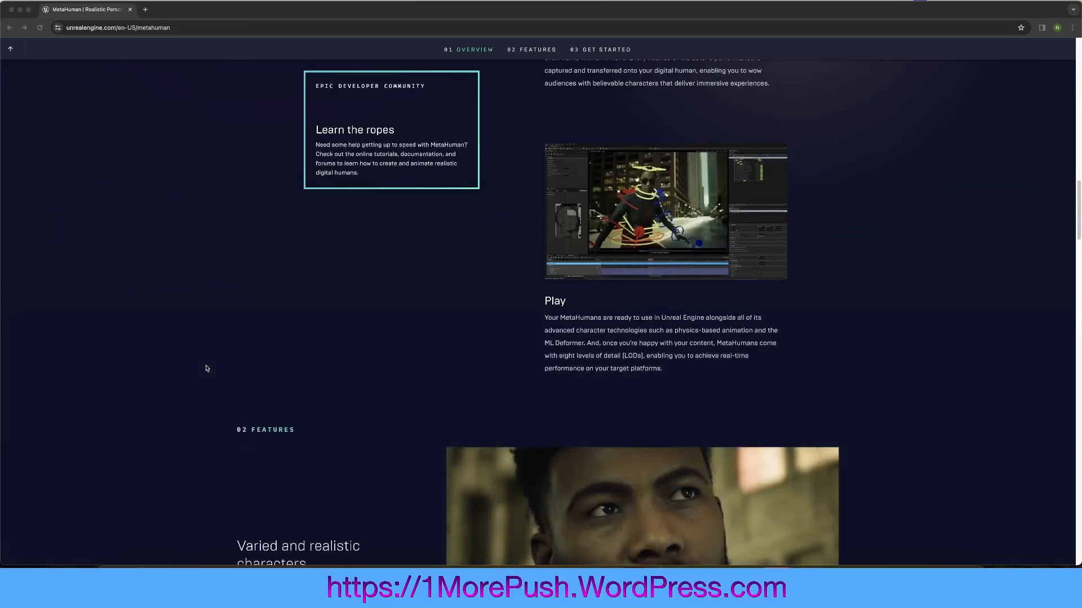
pyautogui.scroll(-7, 206, 369)
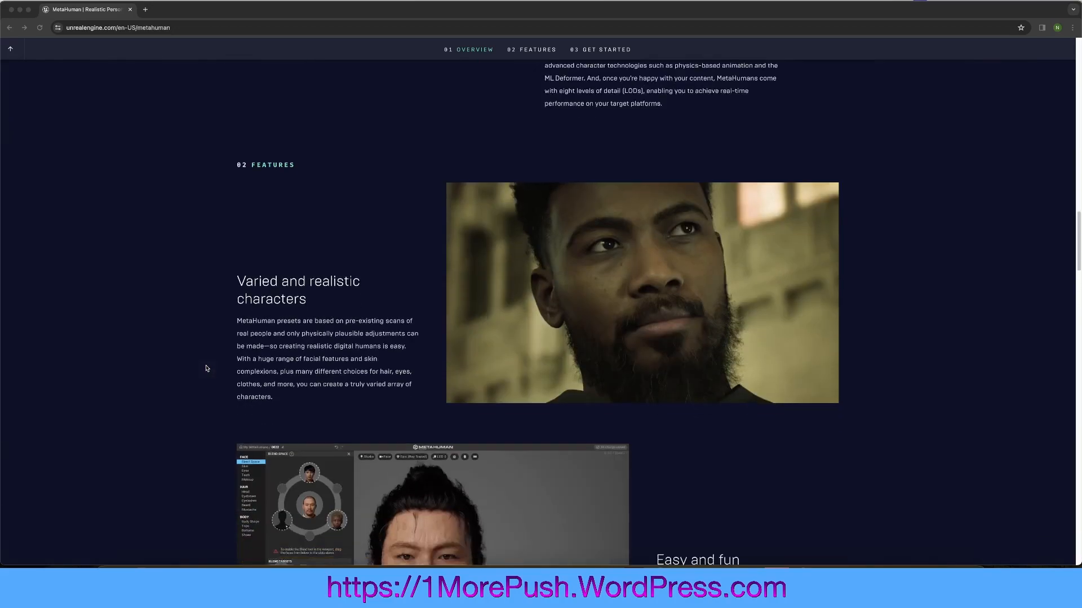
pyautogui.scroll(-3, 207, 369)
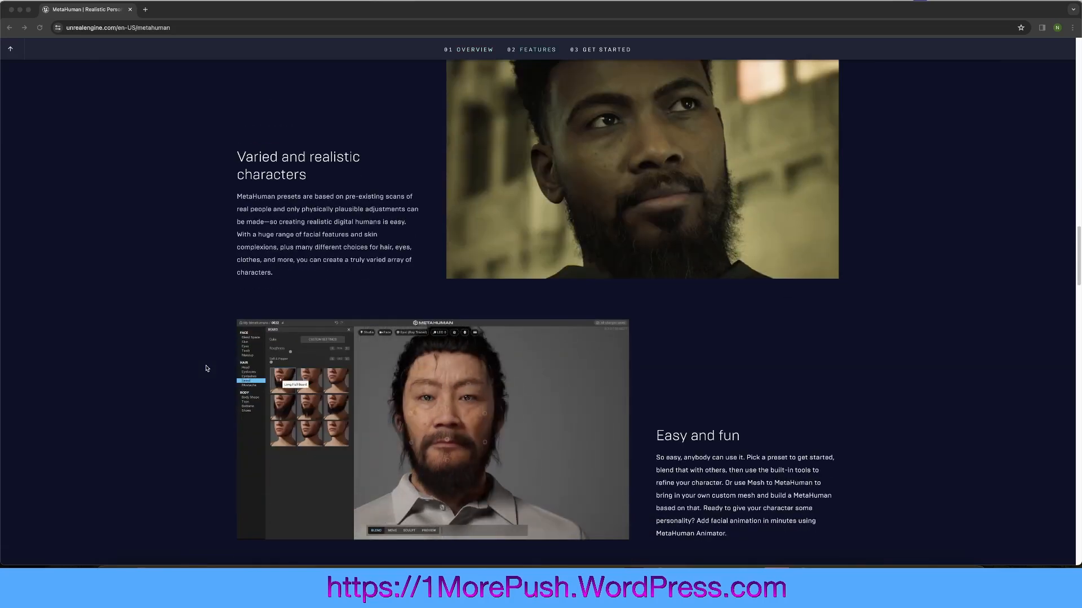
pyautogui.scroll(-1, 209, 389)
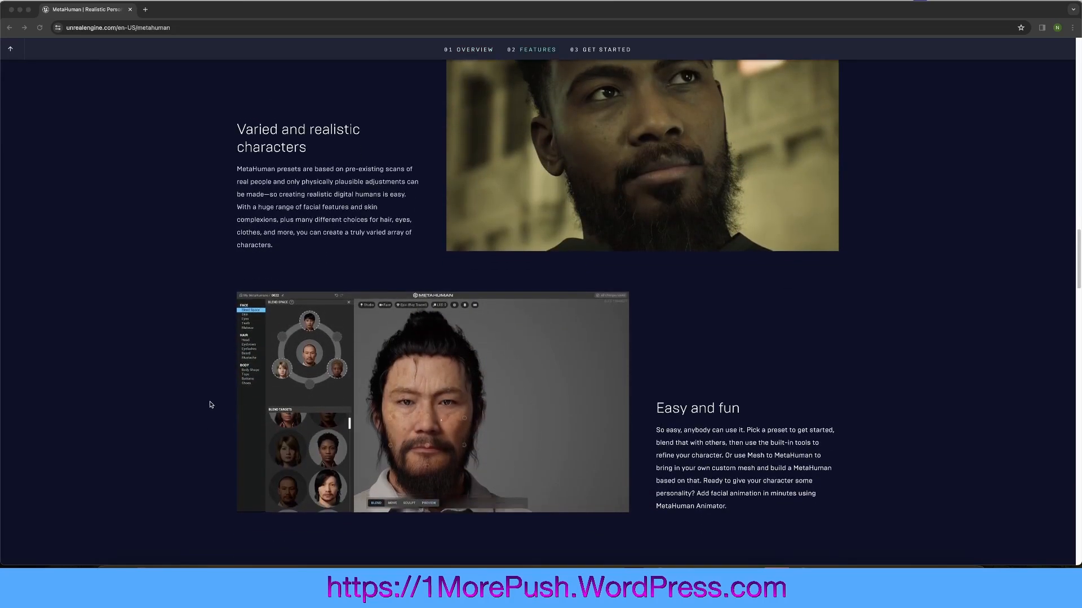
pyautogui.scroll(-5, 210, 405)
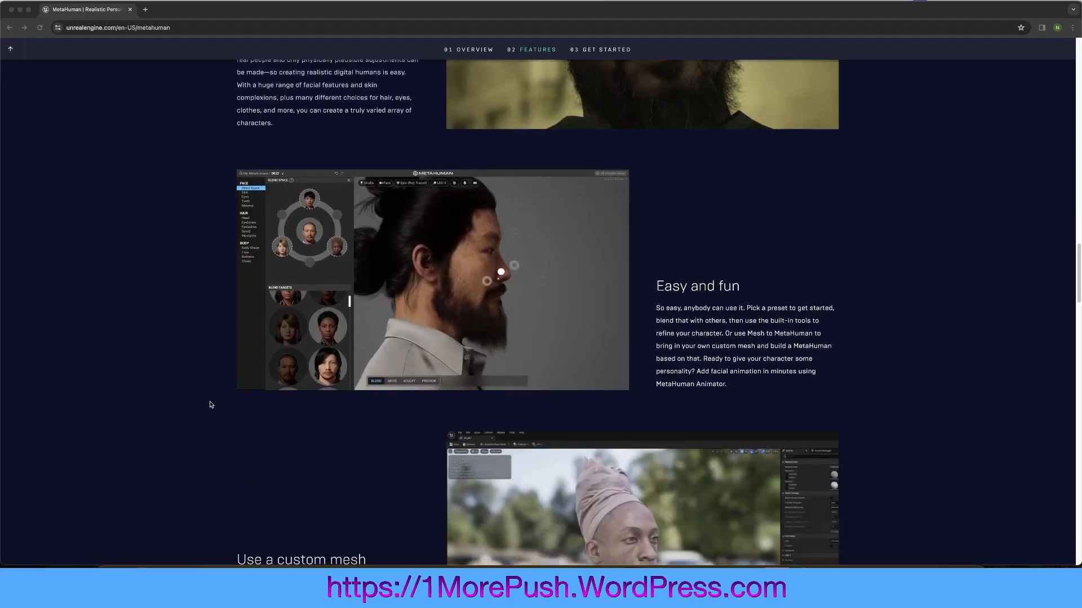
pyautogui.scroll(-3, 210, 405)
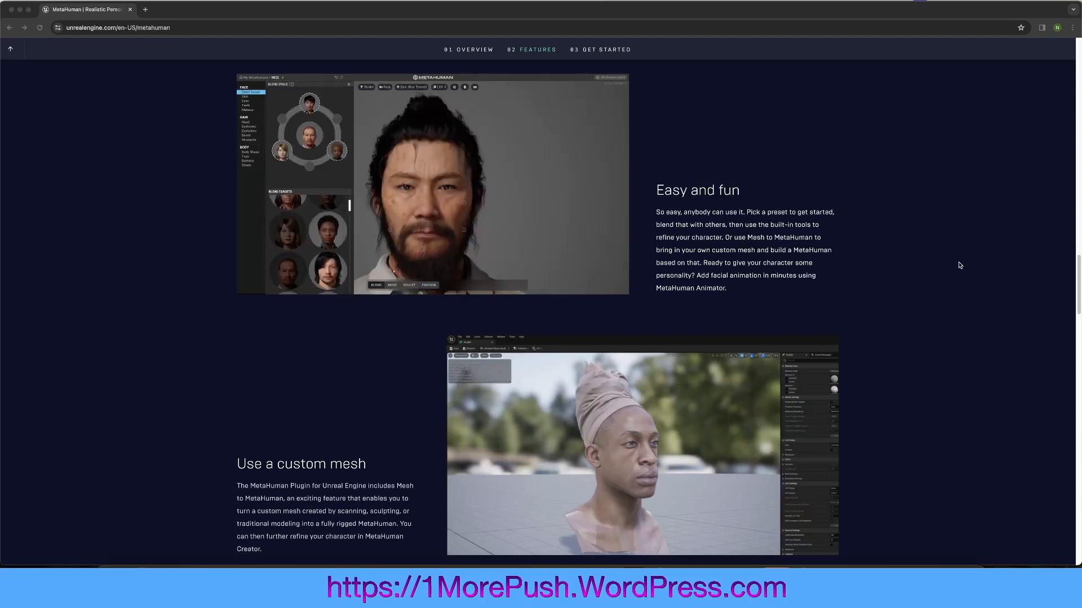
pyautogui.scroll(-6, 959, 265)
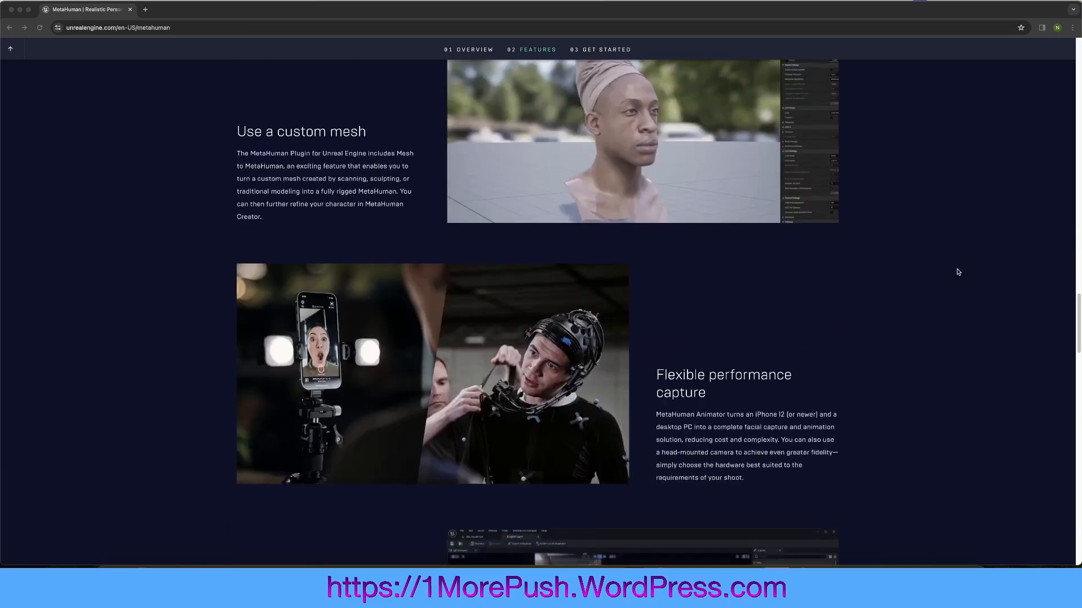
pyautogui.scroll(-10, 958, 272)
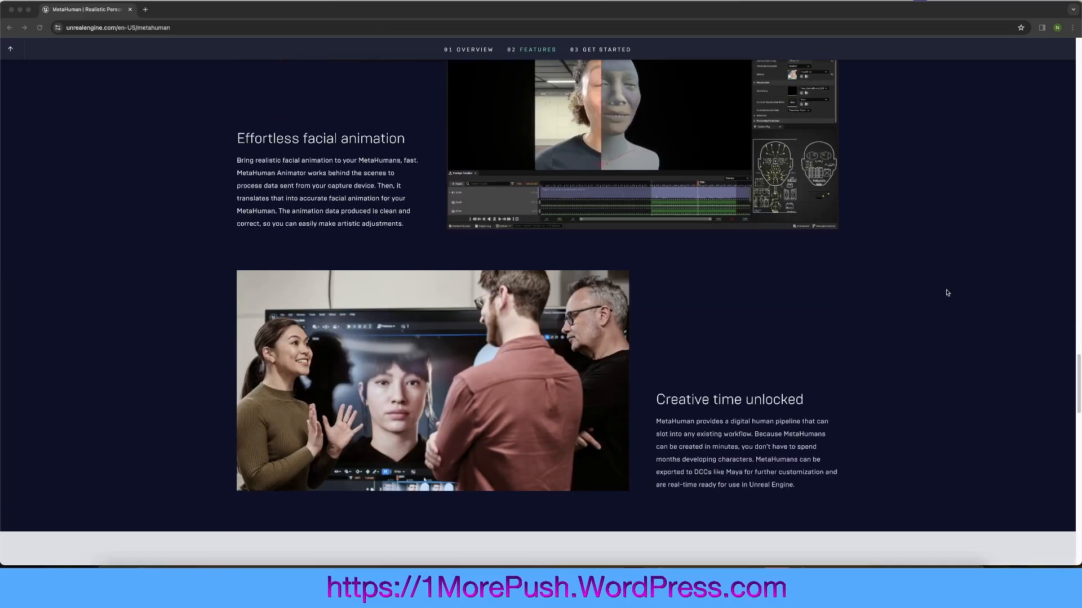
# Open MetaHuman Creator from the page's Get Started section and launch it with version Unreal Engine 5.3.
pyautogui.scroll(-6, 952, 296)
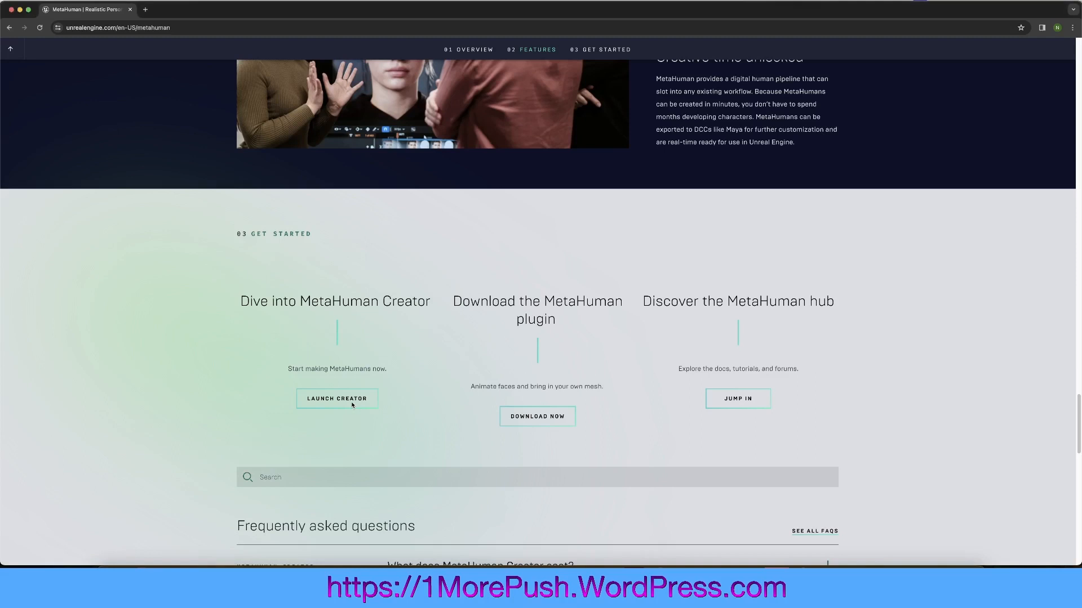
pyautogui.click(316, 401)
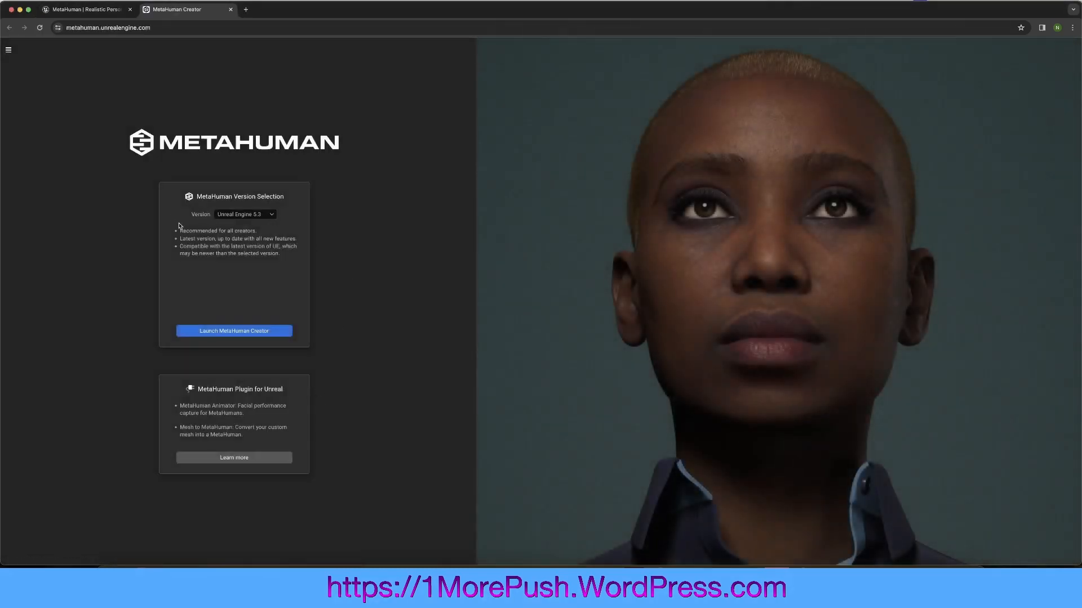
pyautogui.click(273, 214)
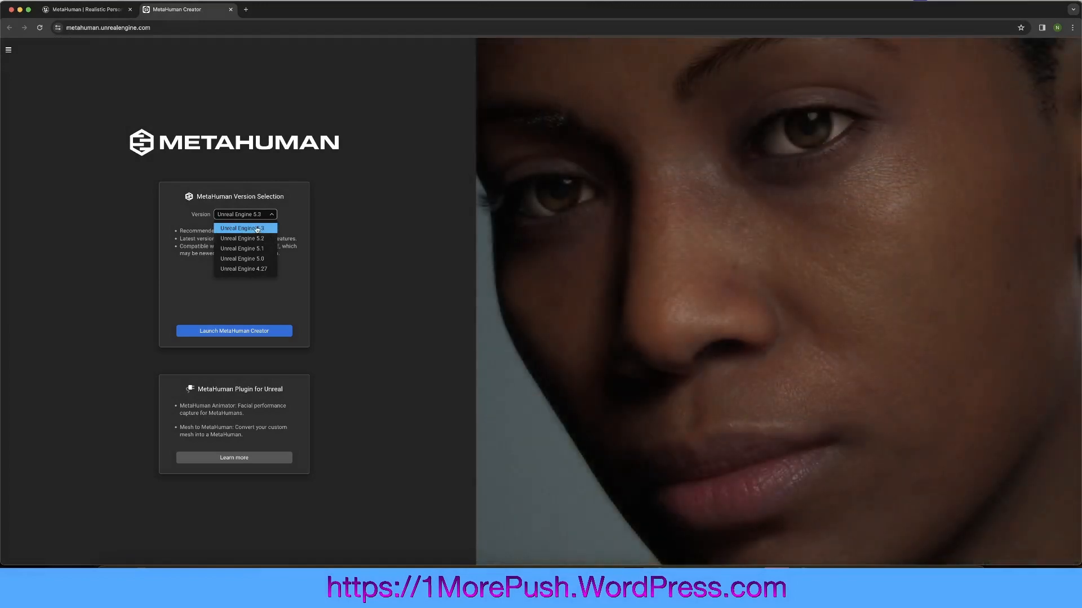
pyautogui.click(257, 229)
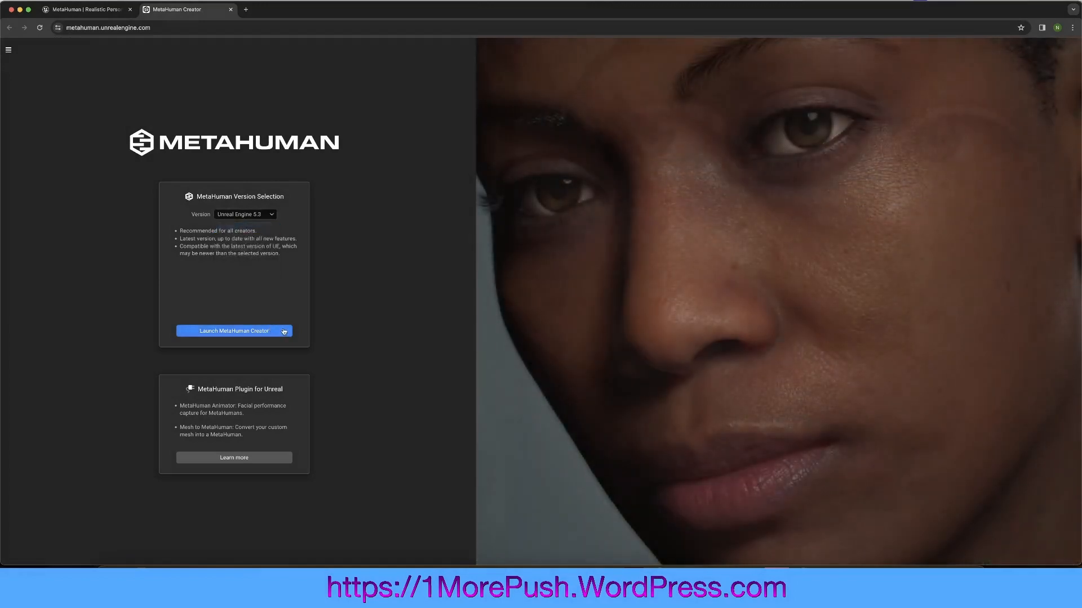
pyautogui.click(284, 332)
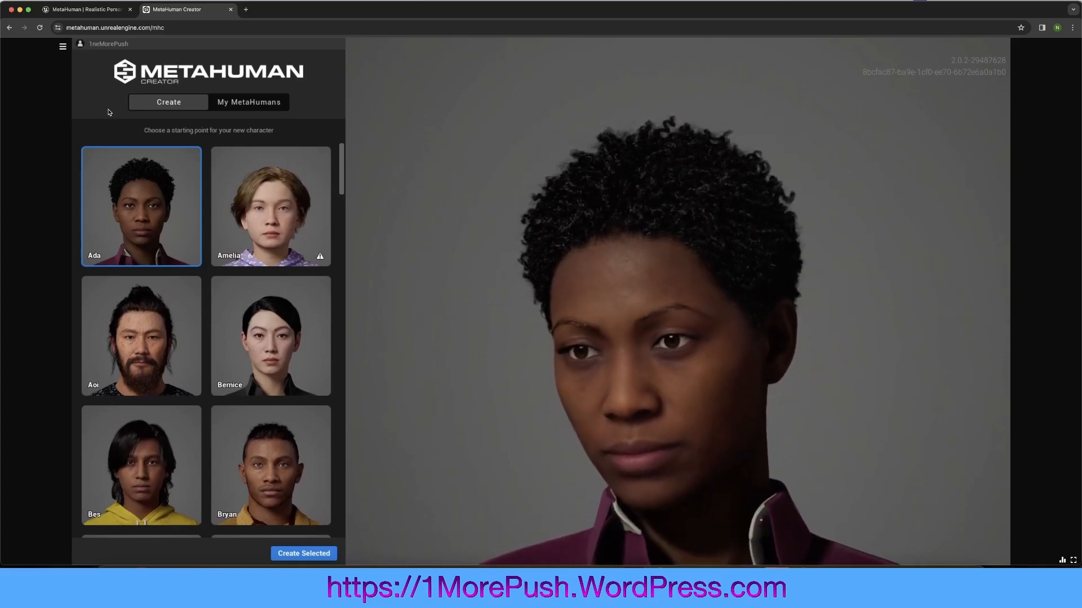
# Browse the starting characters and create a new MetaHuman from the Erno preset.
pyautogui.scroll(-15, 242, 282)
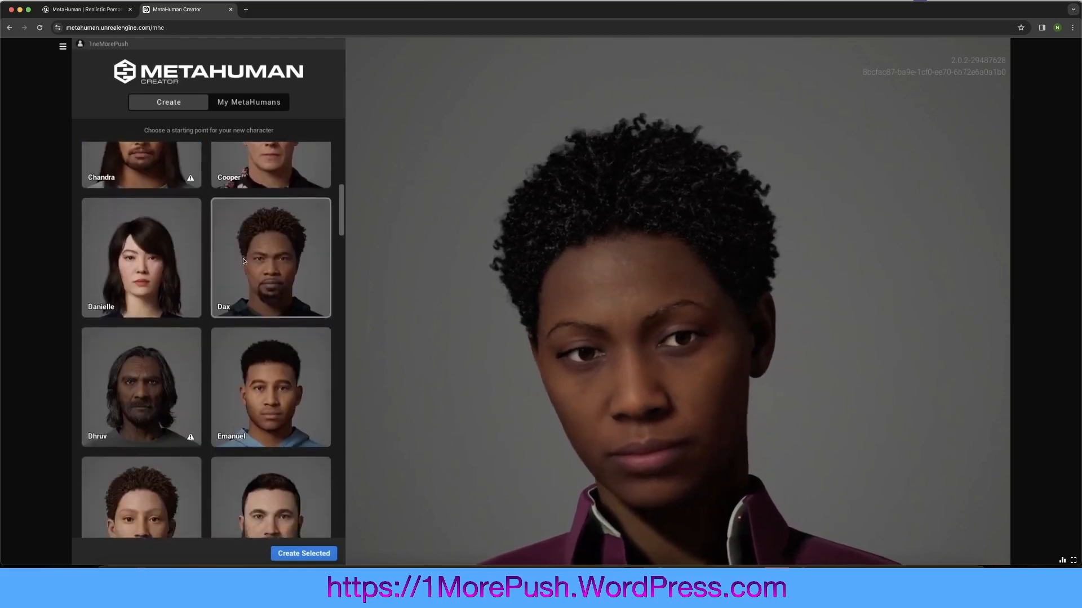
pyautogui.scroll(-3, 242, 279)
pyautogui.scroll(15, 248, 270)
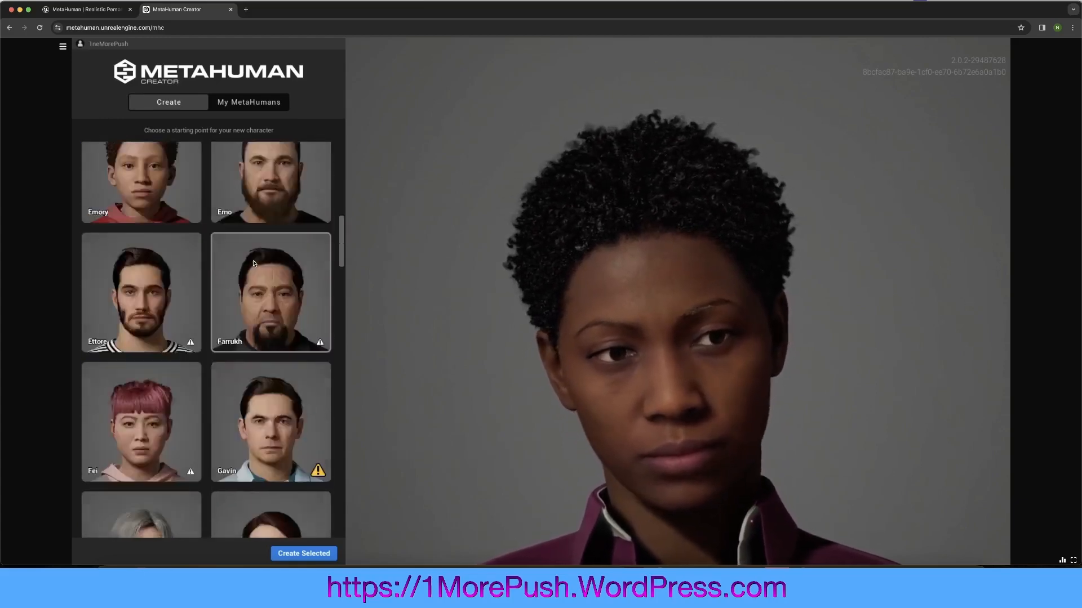
pyautogui.scroll(-4, 253, 263)
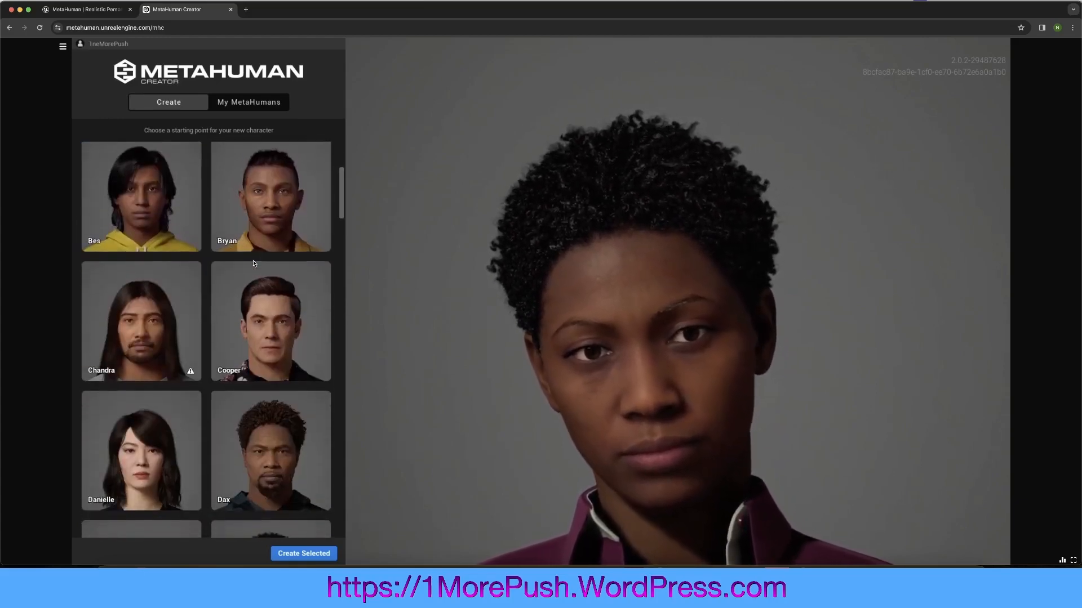
pyautogui.scroll(-5, 253, 264)
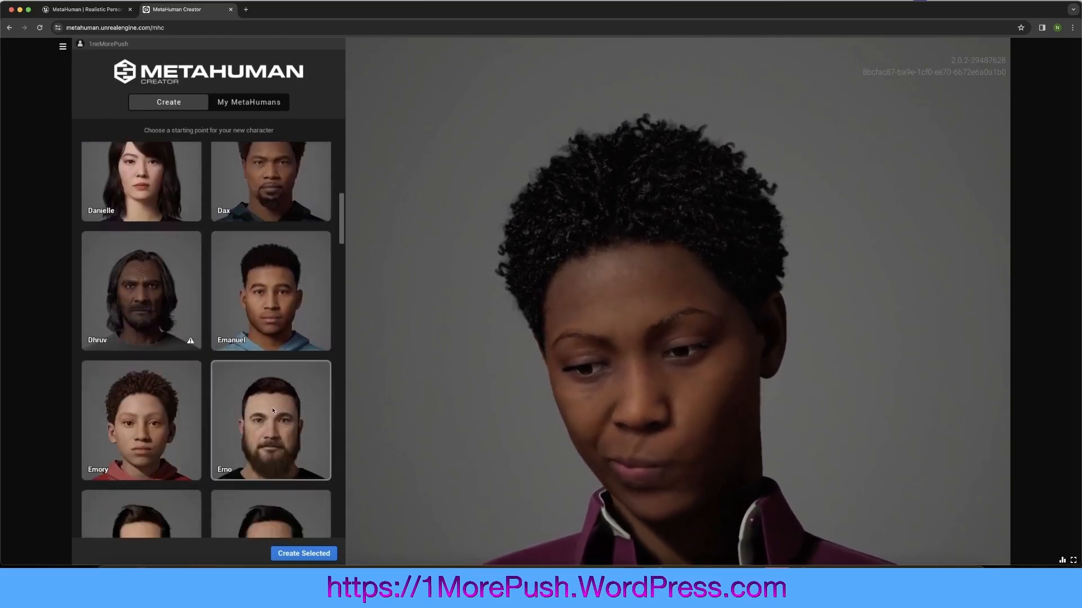
pyautogui.click(273, 411)
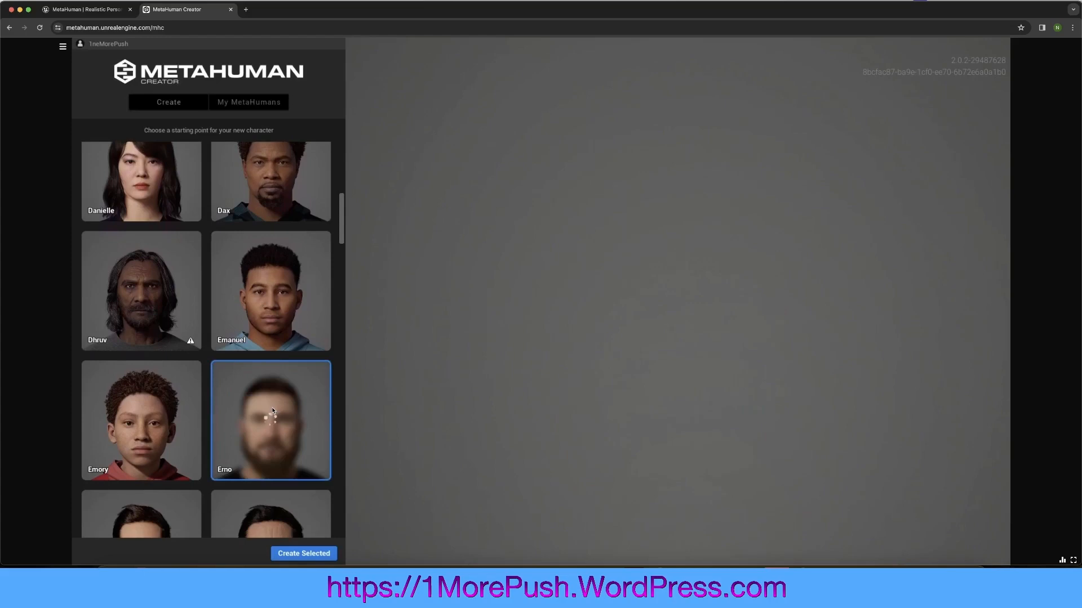
pyautogui.scroll(-8, 272, 407)
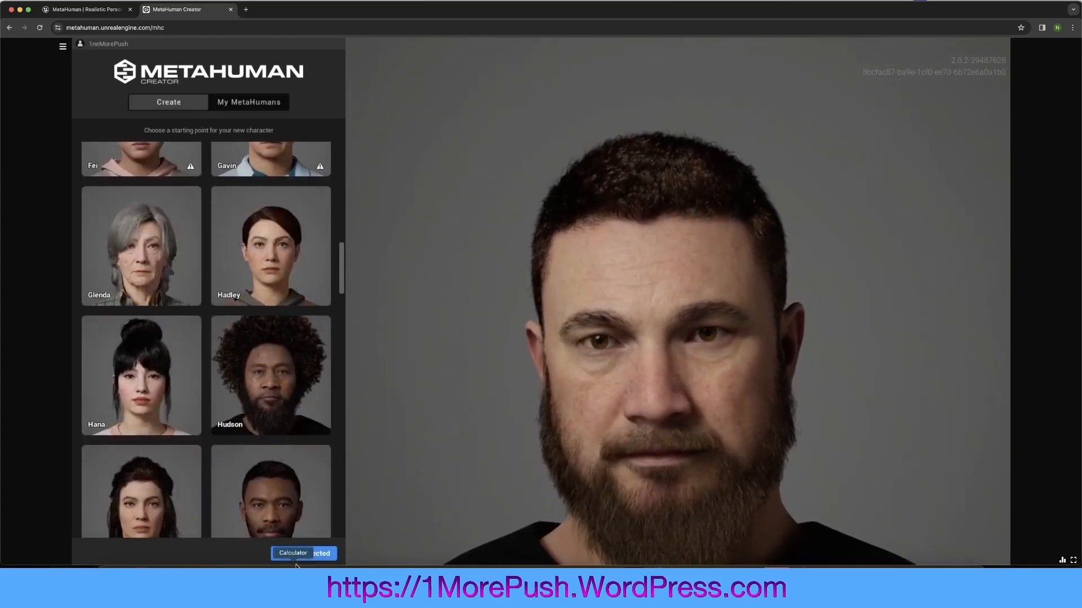
pyautogui.click(318, 554)
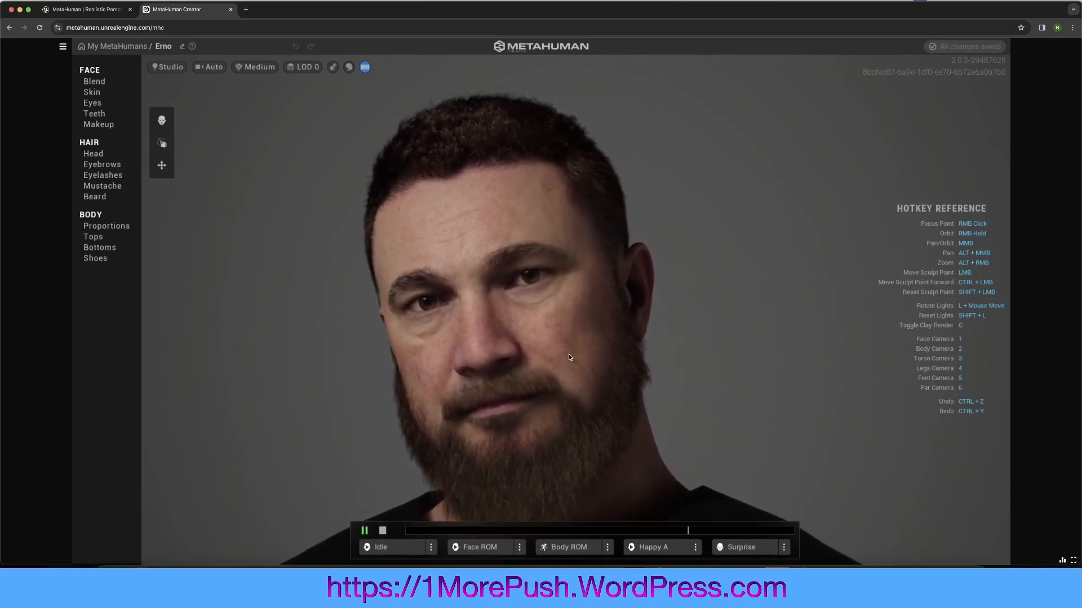
# Inspect the character from another angle and toggle the clay render on and off.
pyautogui.moveTo(775, 339); pyautogui.dragTo(657, 338, button='right')
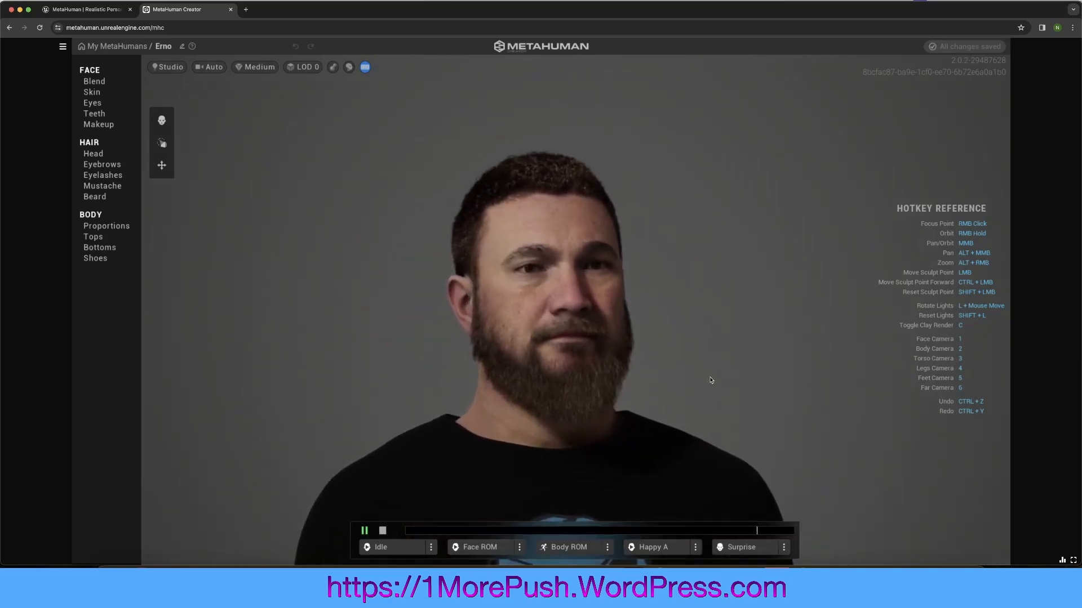
pyautogui.press('c')
pyautogui.press('c')
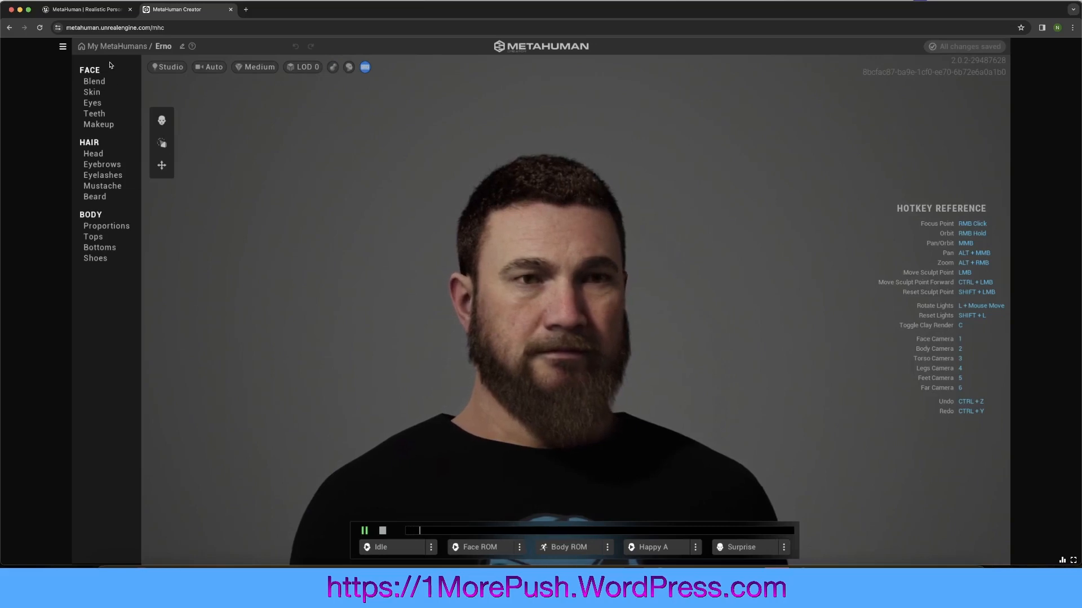
# Open the face Blend settings, switch to the torso camera and look through the available blend presets.
pyautogui.click(101, 85)
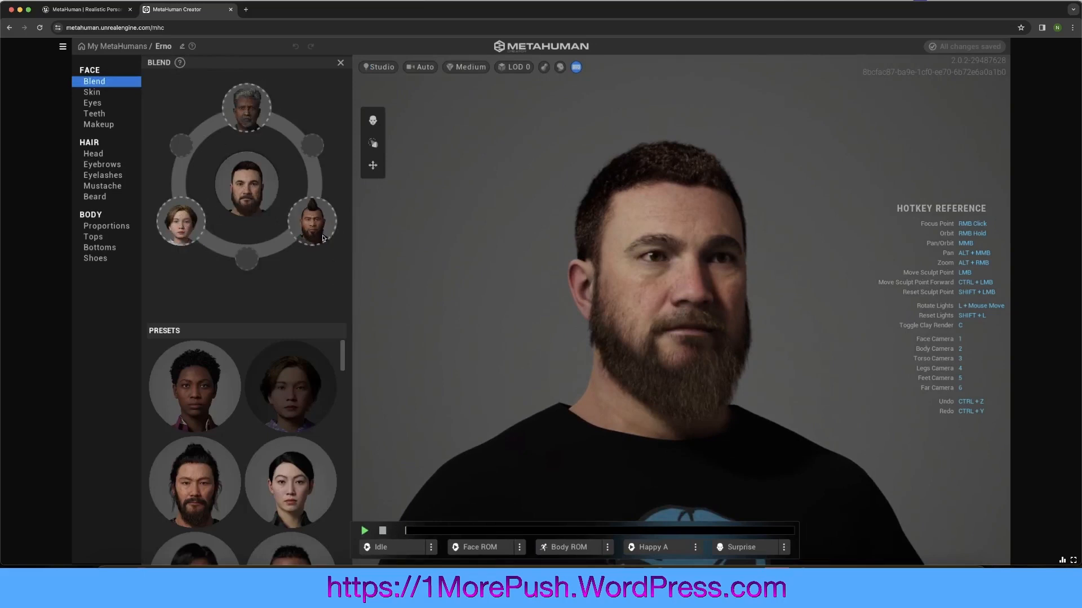
pyautogui.press('3')
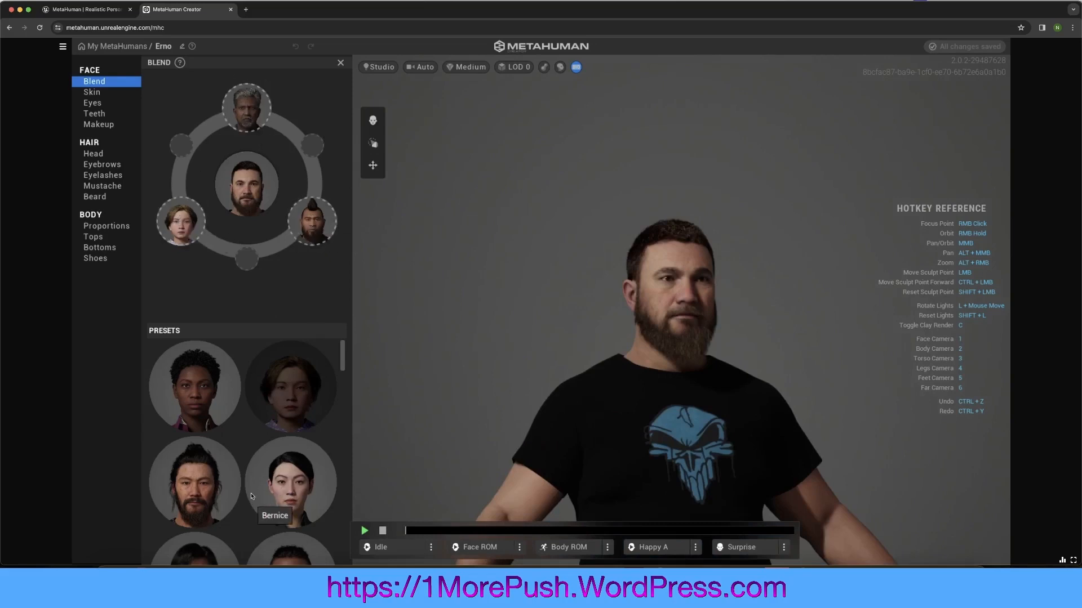
pyautogui.scroll(-3, 251, 496)
pyautogui.scroll(-3, 277, 479)
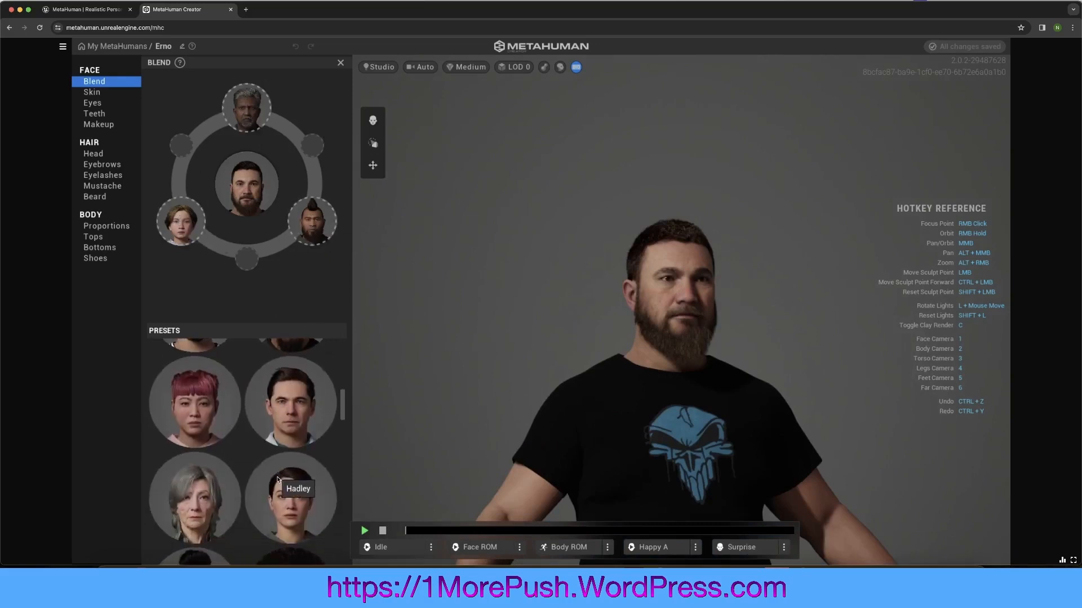
pyautogui.scroll(-2, 288, 483)
pyautogui.scroll(-2, 297, 486)
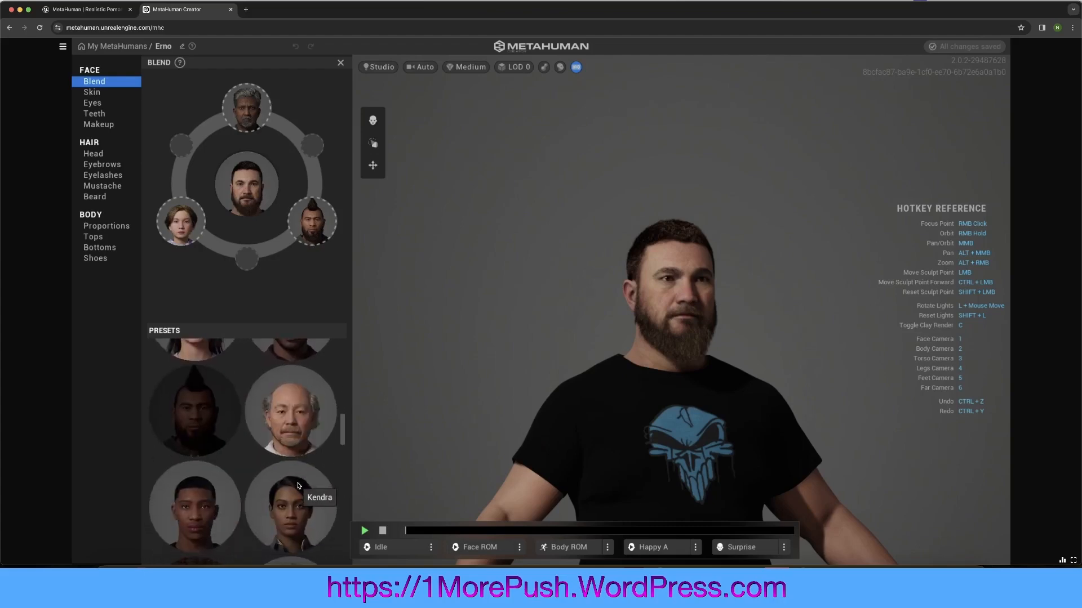
pyautogui.scroll(-8, 314, 449)
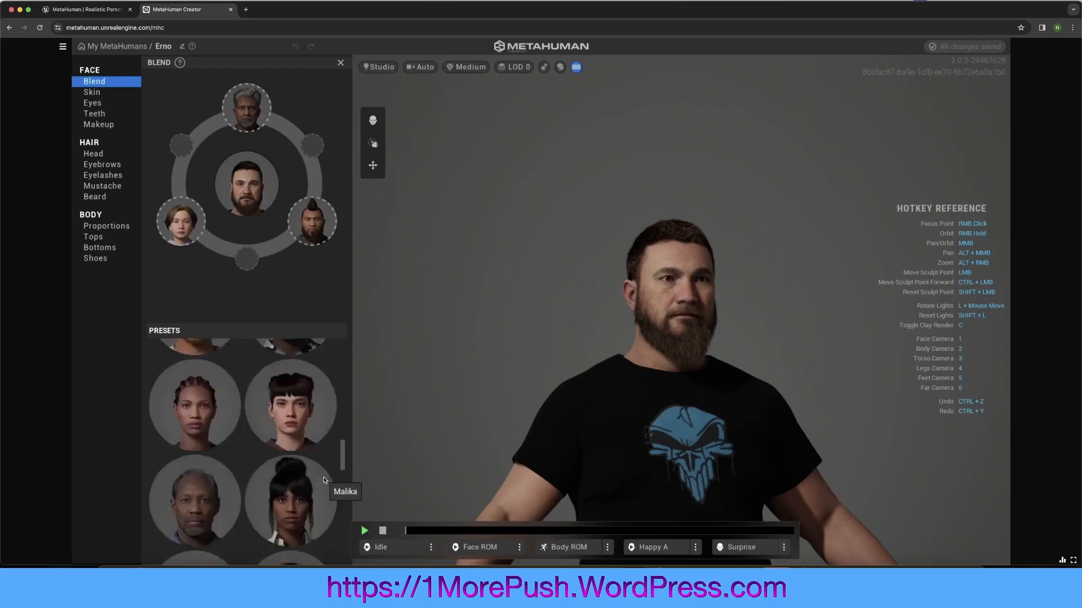
pyautogui.scroll(-8, 324, 481)
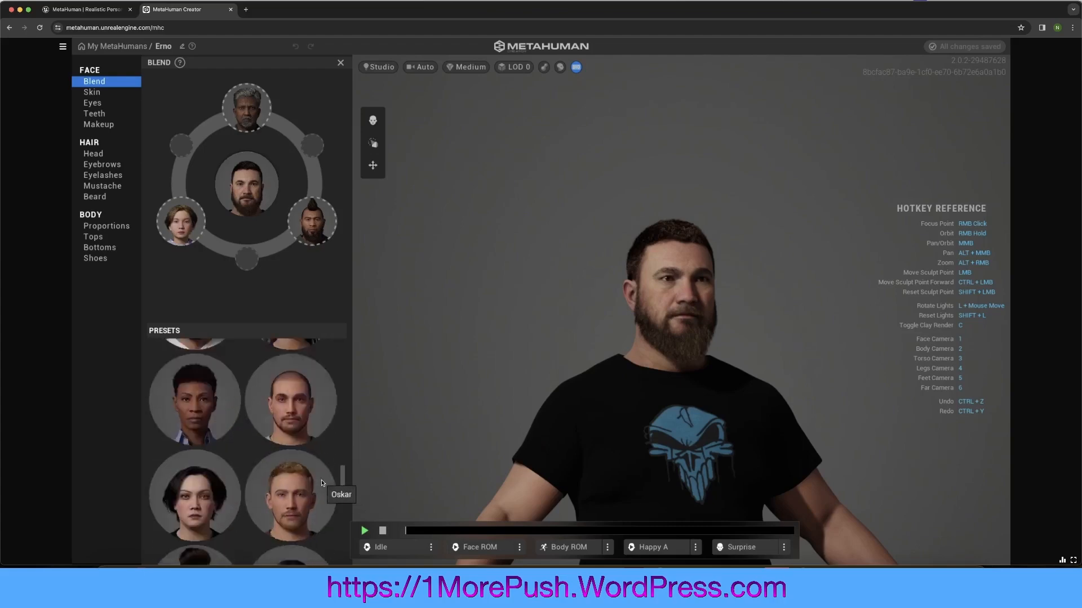
pyautogui.scroll(-8, 322, 485)
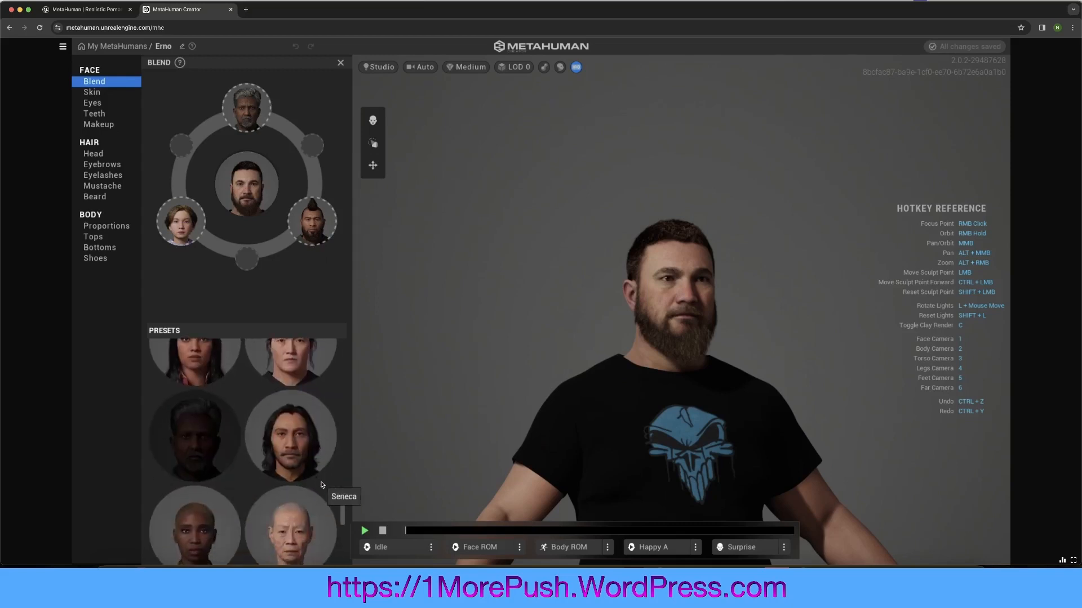
pyautogui.scroll(-8, 322, 484)
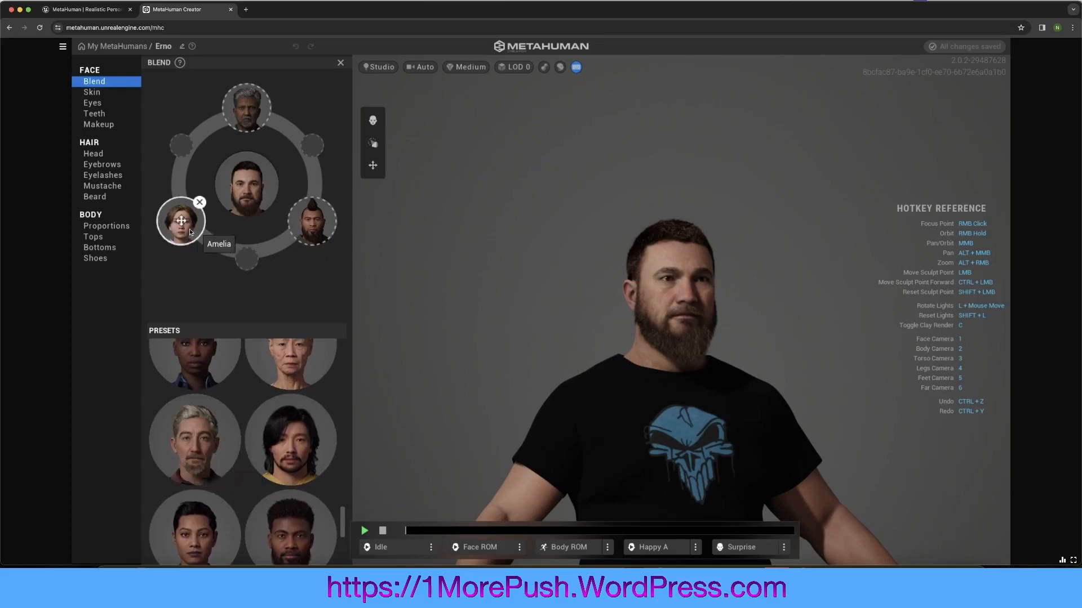
# Replace the Amelia blend preset with Stephane and the mohawk-haired preset with Vincent.
pyautogui.click(200, 202)
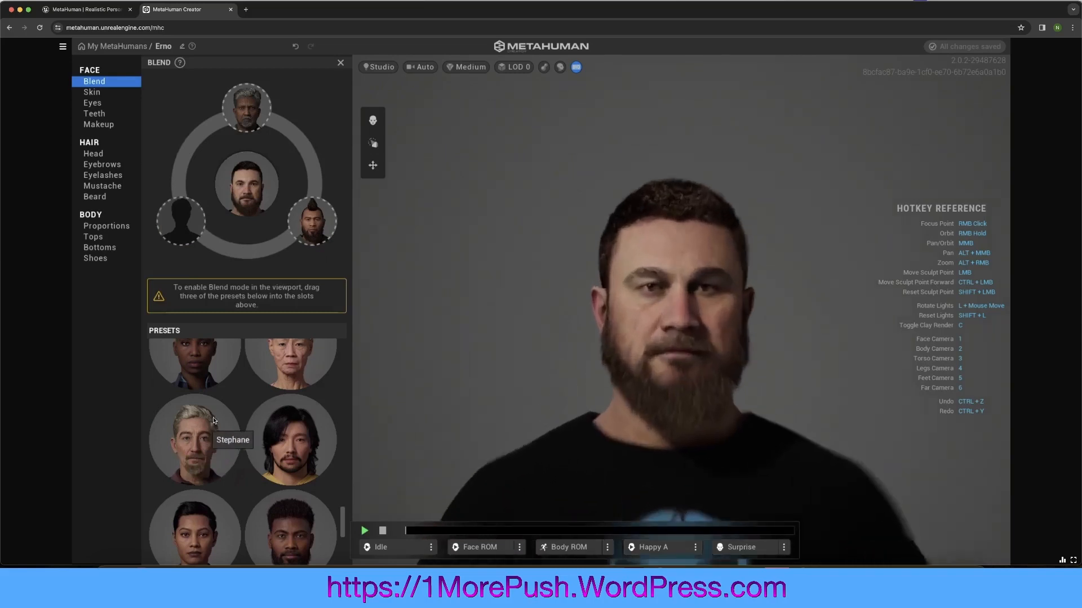
pyautogui.moveTo(194, 439); pyautogui.dragTo(180, 214)
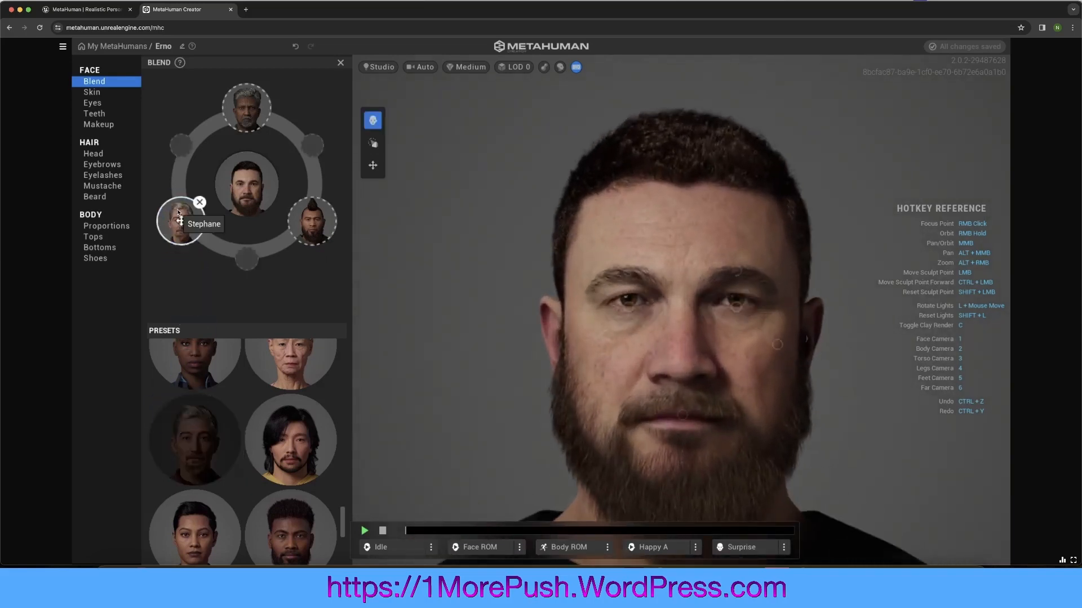
pyautogui.scroll(-5, 293, 495)
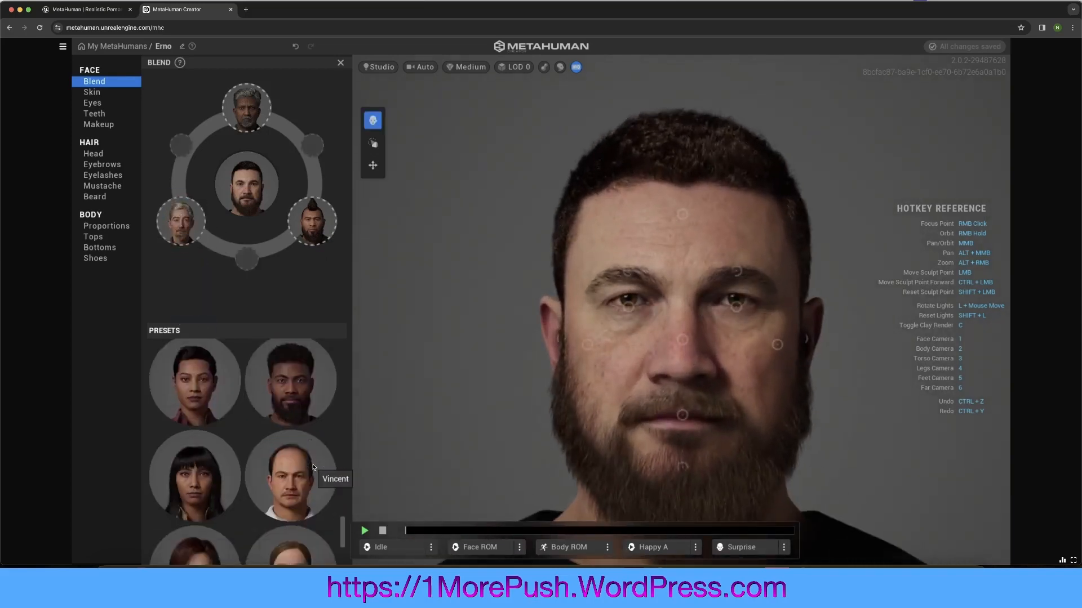
pyautogui.scroll(2, 314, 467)
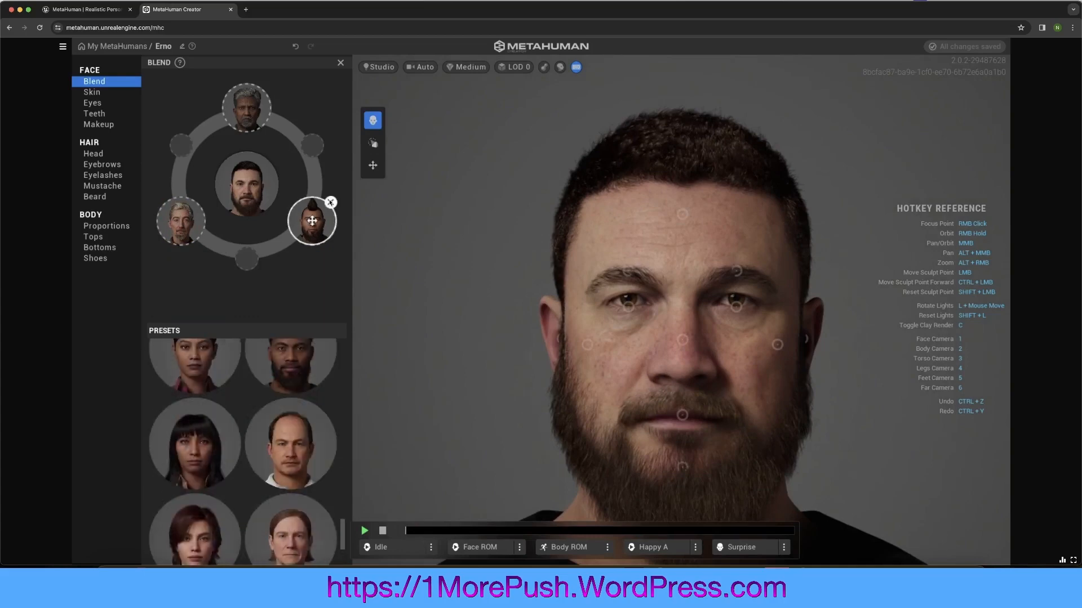
pyautogui.click(331, 203)
pyautogui.moveTo(300, 418); pyautogui.dragTo(311, 221)
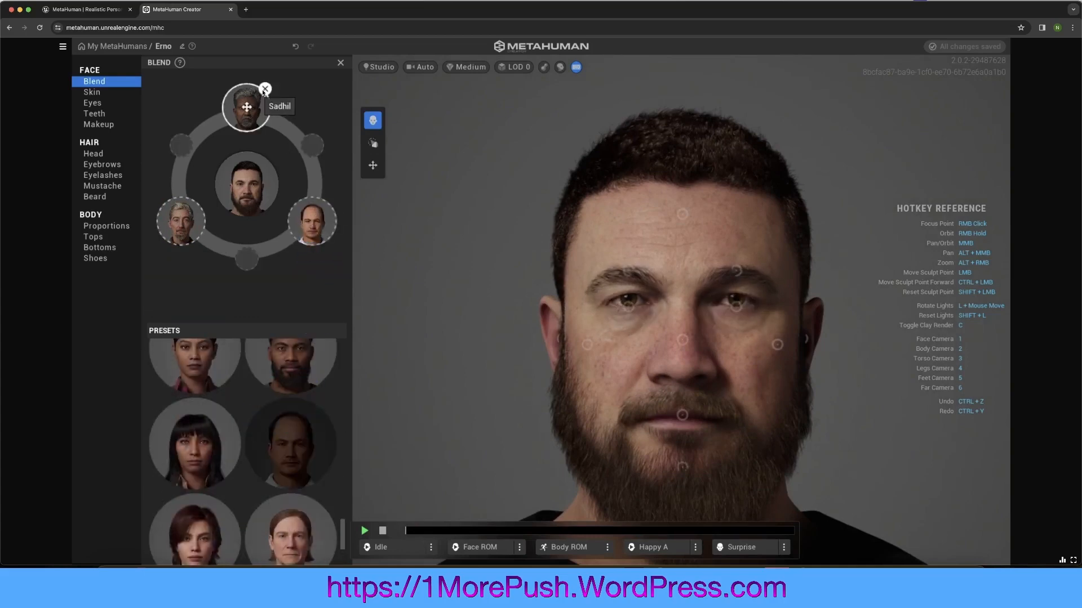
# Replace the Sadhil preset in the blend ring with the Keiji preset.
pyautogui.click(268, 90)
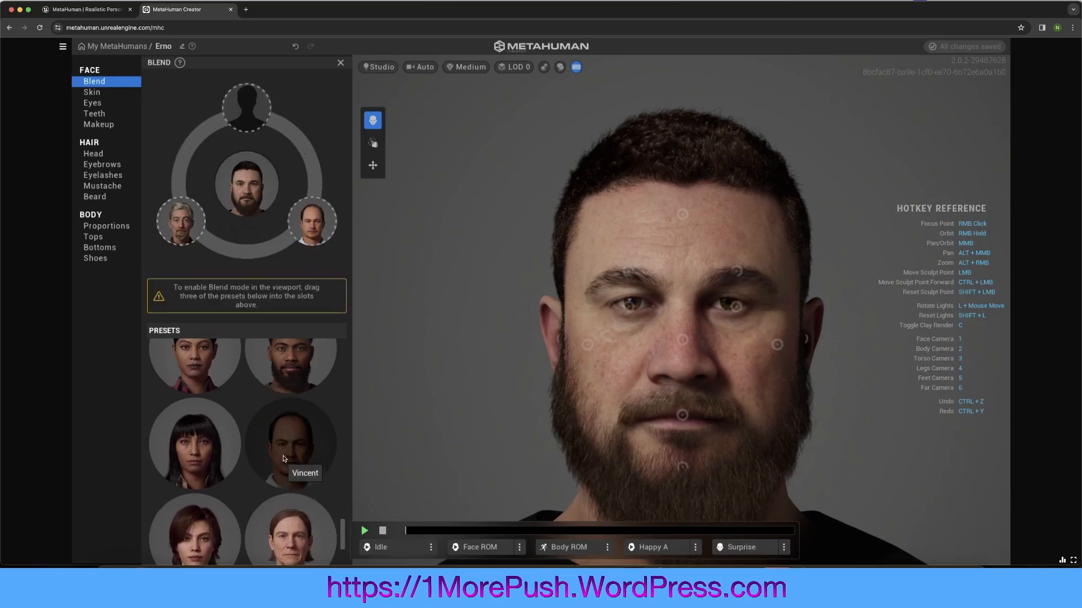
pyautogui.scroll(-3, 299, 473)
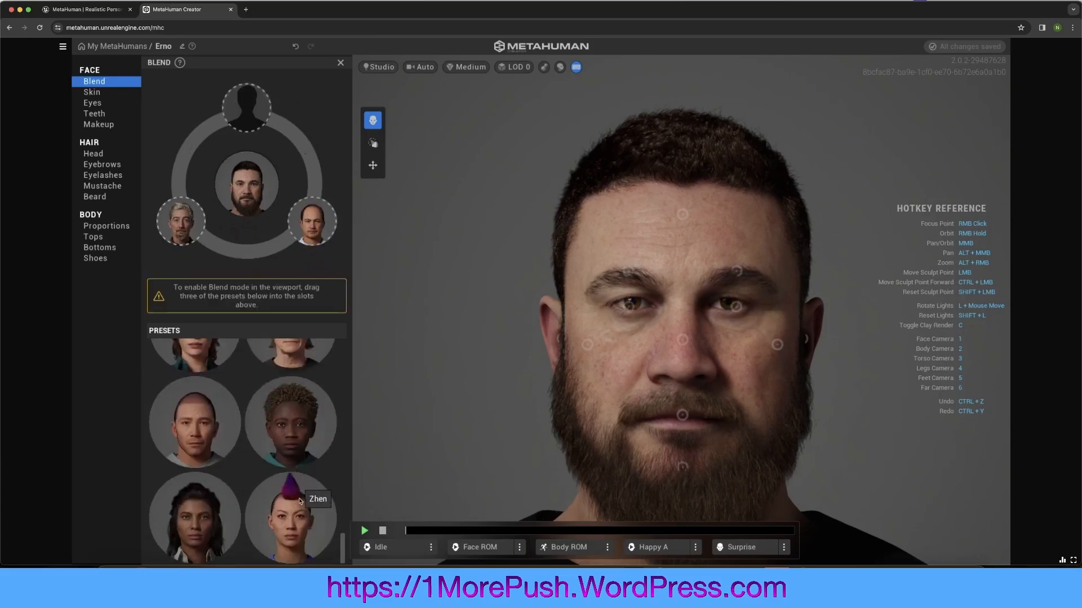
pyautogui.scroll(4, 296, 490)
pyautogui.moveTo(287, 476); pyautogui.dragTo(239, 112)
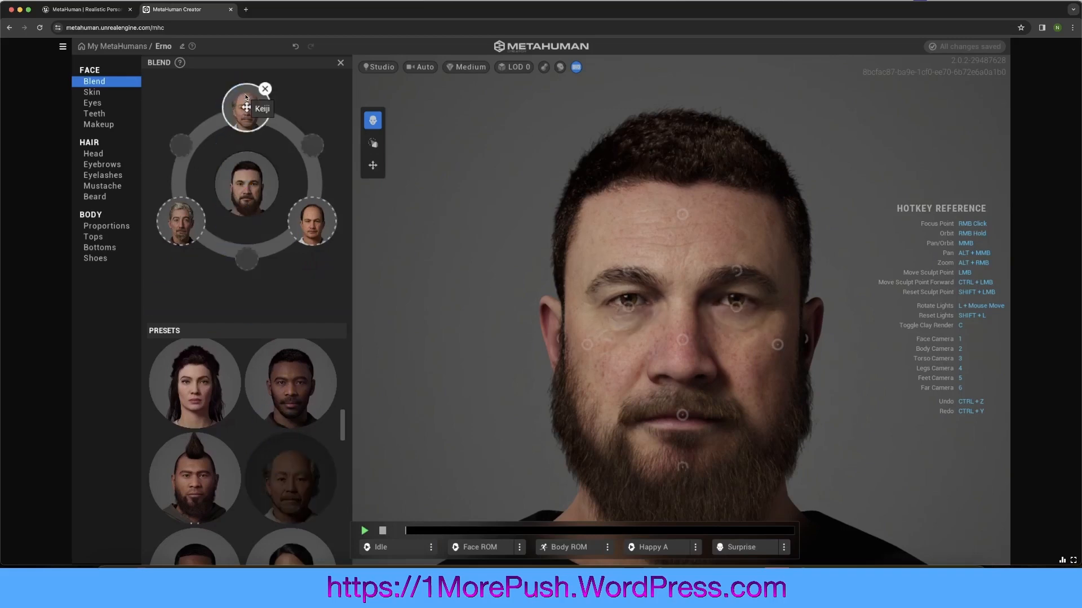
# Change the skin color to a pale tone with U 0.19 and V 0.89.
pyautogui.click(91, 92)
pyautogui.click(304, 117)
pyautogui.click(270, 198)
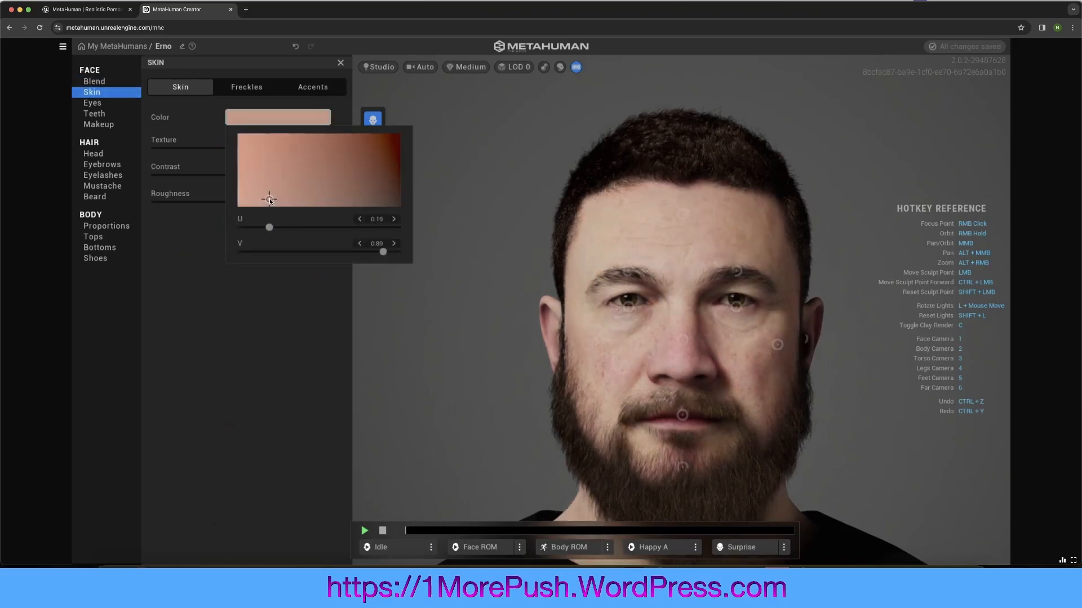
pyautogui.click(265, 315)
# Try several skin textures, settle on a Texture value of 0.9787 and raise the skin contrast.
pyautogui.moveTo(314, 149)
pyautogui.mouseDown()
pyautogui.moveTo(346, 150)
pyautogui.moveTo(300, 148)
pyautogui.moveTo(314, 153)
pyautogui.mouseUp()
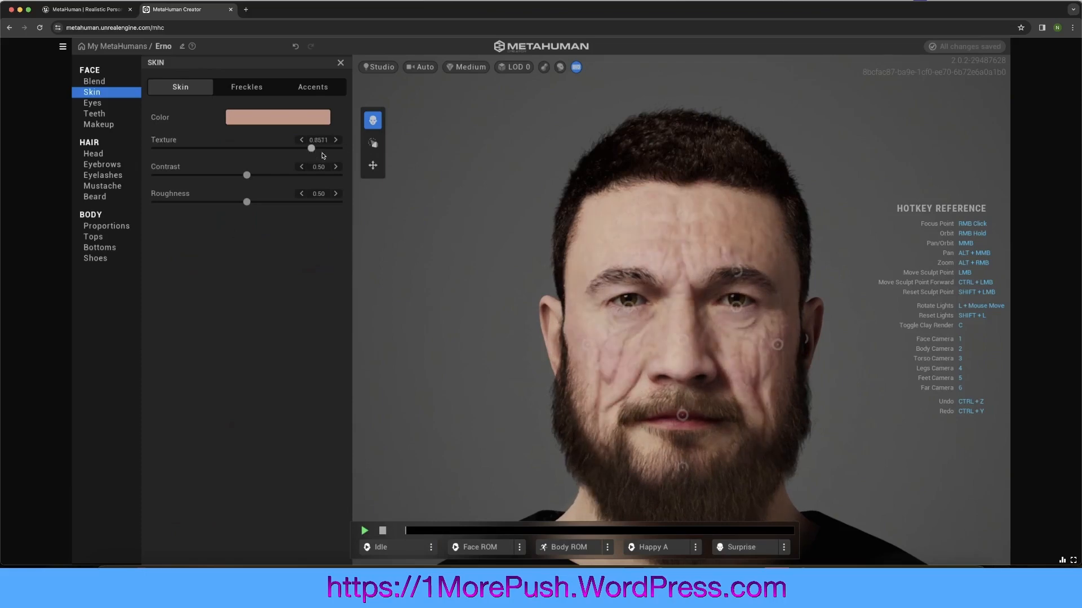
pyautogui.click(336, 150)
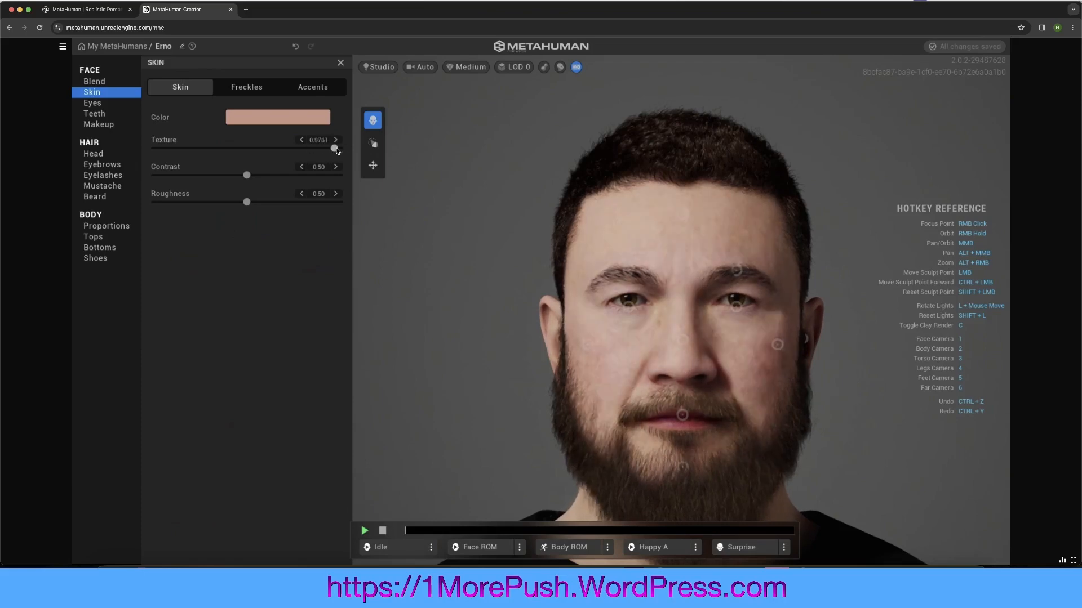
pyautogui.click(294, 150)
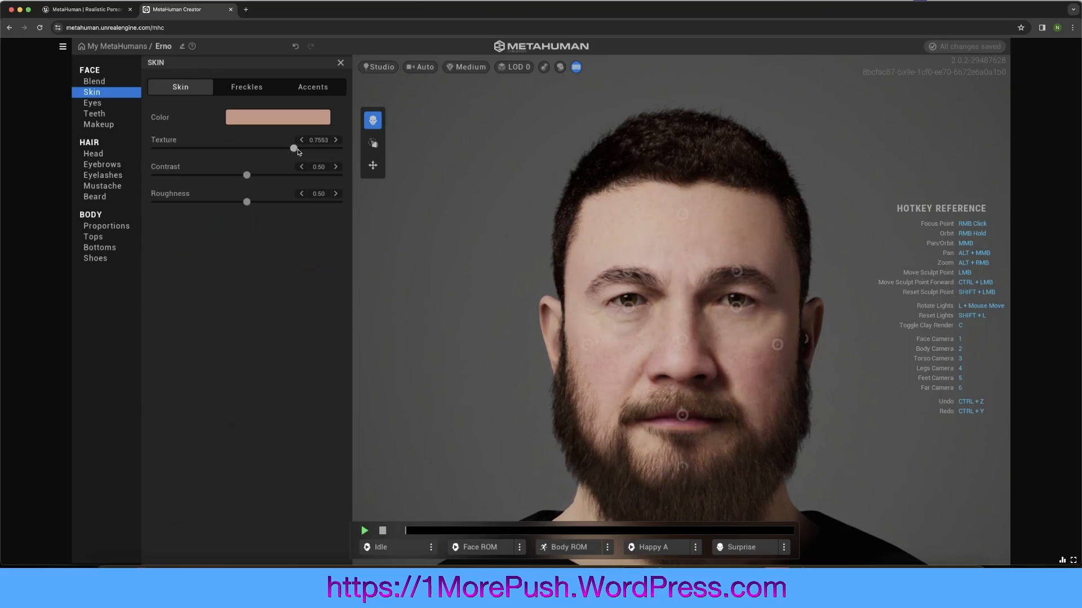
pyautogui.click(335, 149)
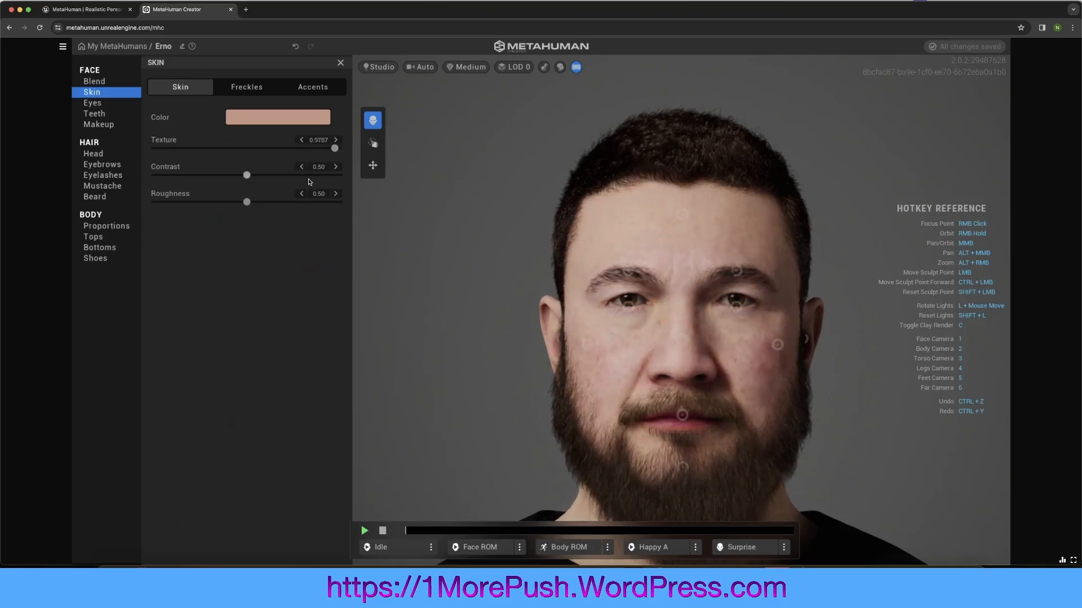
pyautogui.click(308, 177)
# Choose the freckle-free skin pattern and set the Redness of the under-eye accent to 1.00.
pyautogui.click(248, 87)
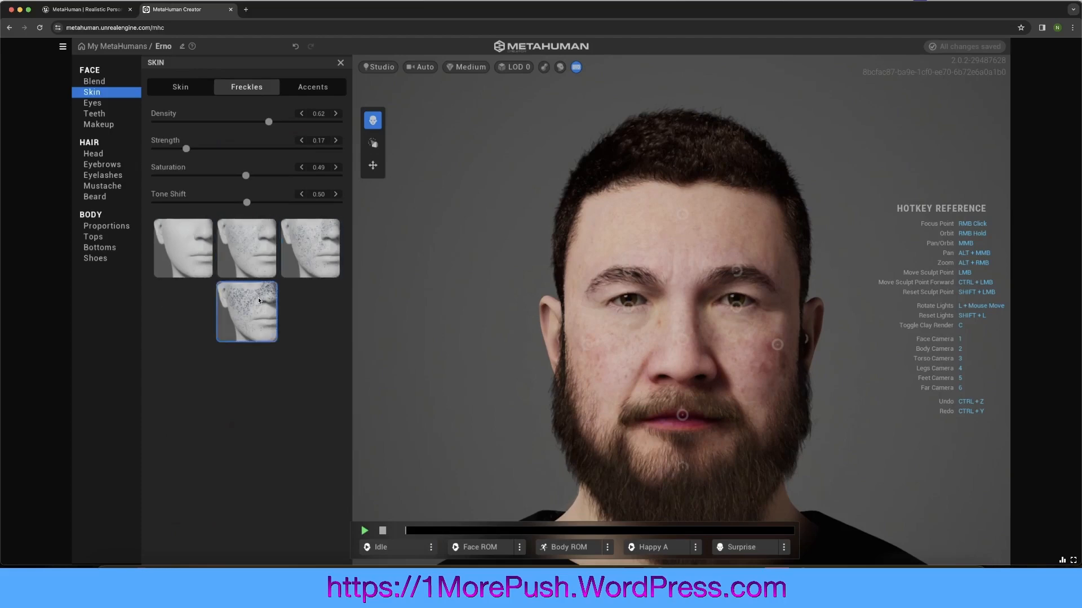
pyautogui.click(189, 251)
pyautogui.click(320, 86)
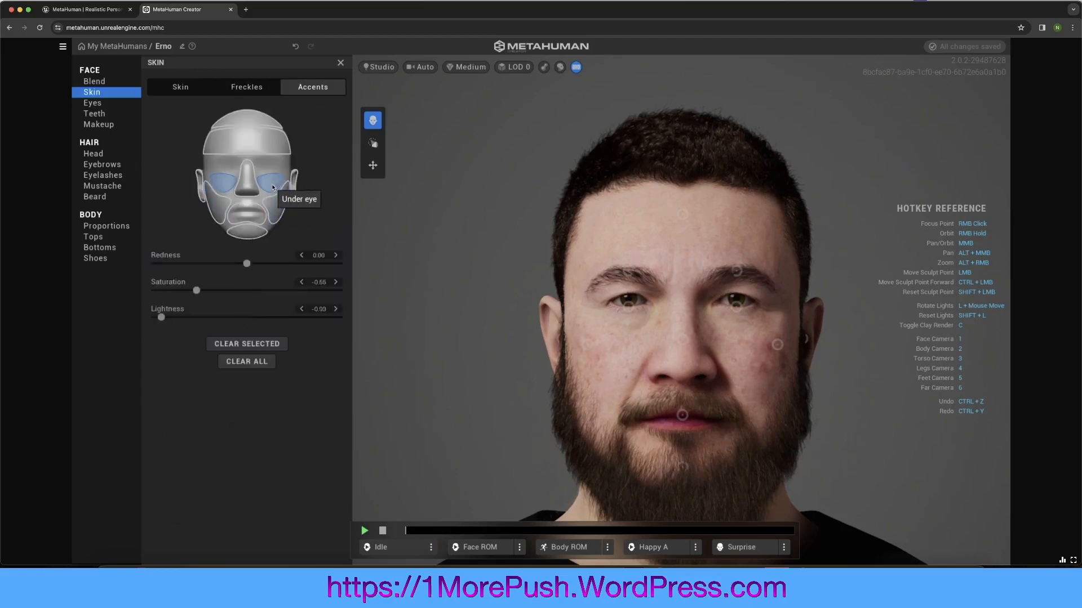
pyautogui.moveTo(246, 265); pyautogui.dragTo(347, 265)
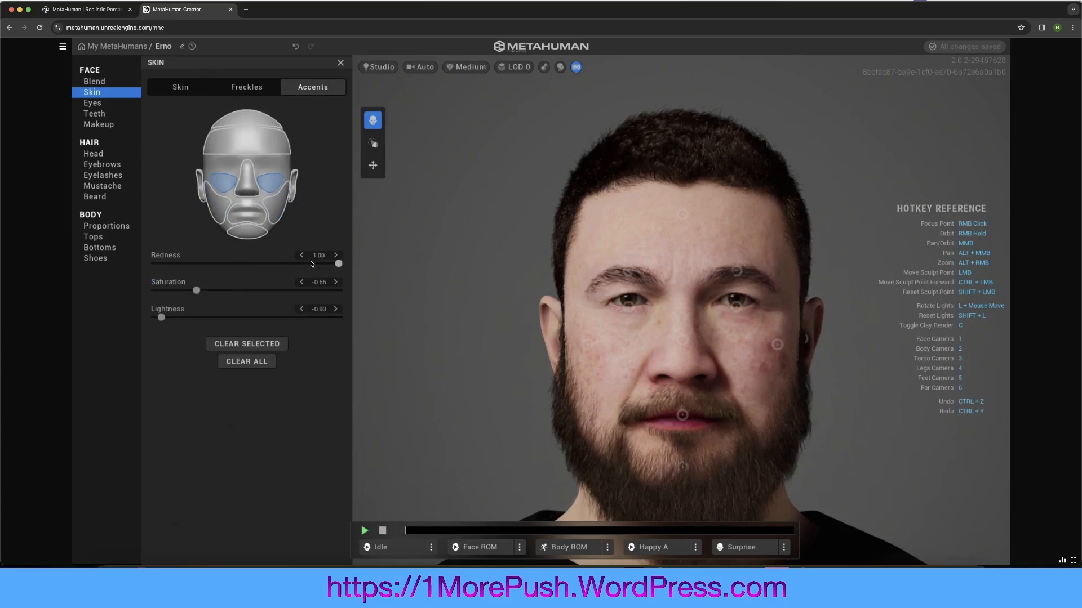
# Give the nose accent a Redness of 1.00, Saturation of 0.80 and Lightness of 0.13.
pyautogui.click(246, 179)
pyautogui.moveTo(246, 264); pyautogui.dragTo(345, 265)
pyautogui.moveTo(251, 291); pyautogui.dragTo(321, 291)
pyautogui.moveTo(246, 317)
pyautogui.mouseDown()
pyautogui.moveTo(221, 318)
pyautogui.moveTo(258, 317)
pyautogui.mouseUp()
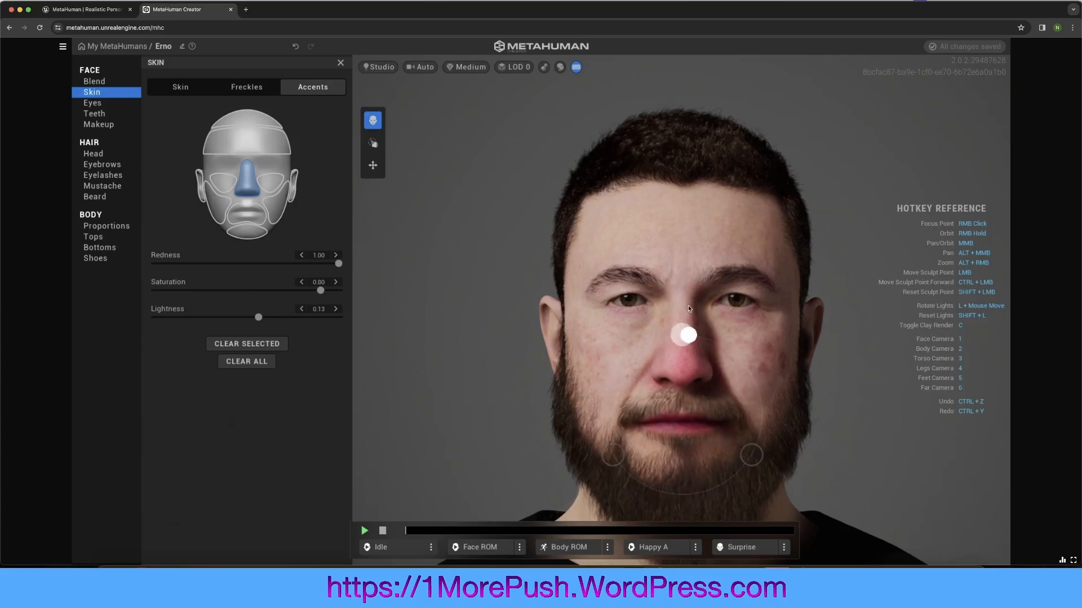
# Blend the ear and cheek shapes toward the assigned presets directly on the character's face.
pyautogui.moveTo(558, 345)
pyautogui.mouseDown()
pyautogui.moveTo(560, 259)
pyautogui.moveTo(484, 373)
pyautogui.moveTo(655, 382)
pyautogui.mouseUp()
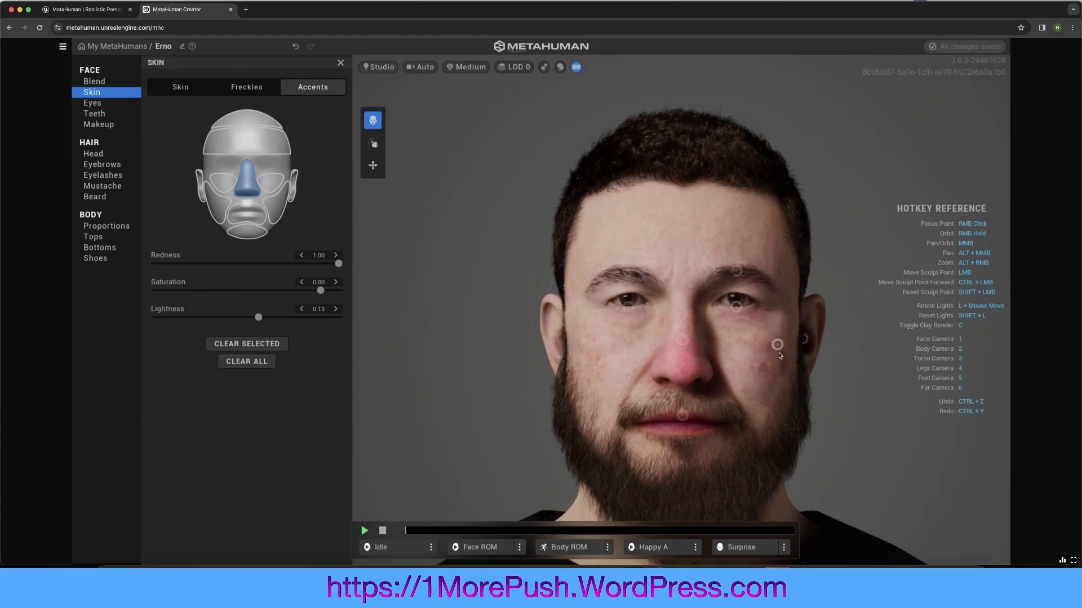
pyautogui.moveTo(777, 345)
pyautogui.mouseDown()
pyautogui.moveTo(845, 385)
pyautogui.moveTo(714, 385)
pyautogui.moveTo(777, 238)
pyautogui.moveTo(731, 304)
pyautogui.moveTo(780, 211)
pyautogui.moveTo(779, 236)
pyautogui.mouseUp()
pyautogui.scroll(-1, 715, 488)
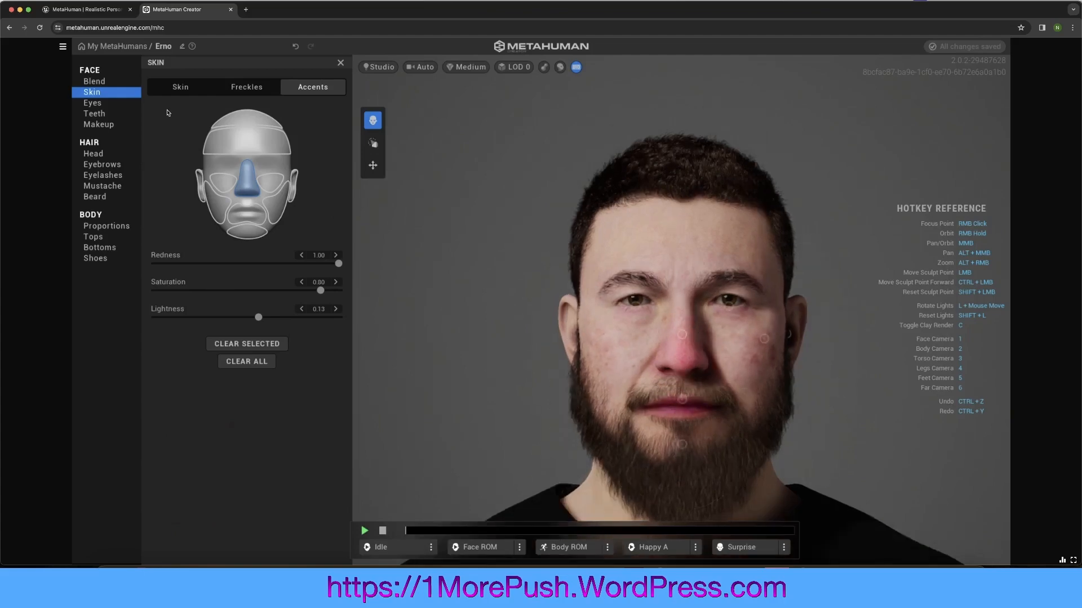
# Compare the eye presets on the character and apply Preset 004.
pyautogui.click(125, 105)
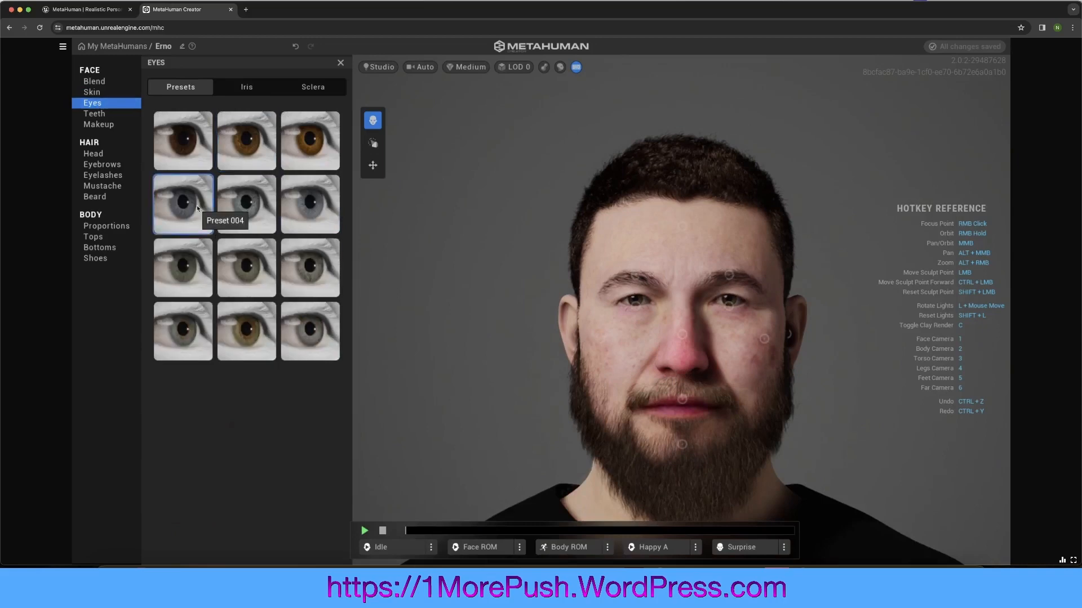
pyautogui.click(318, 340)
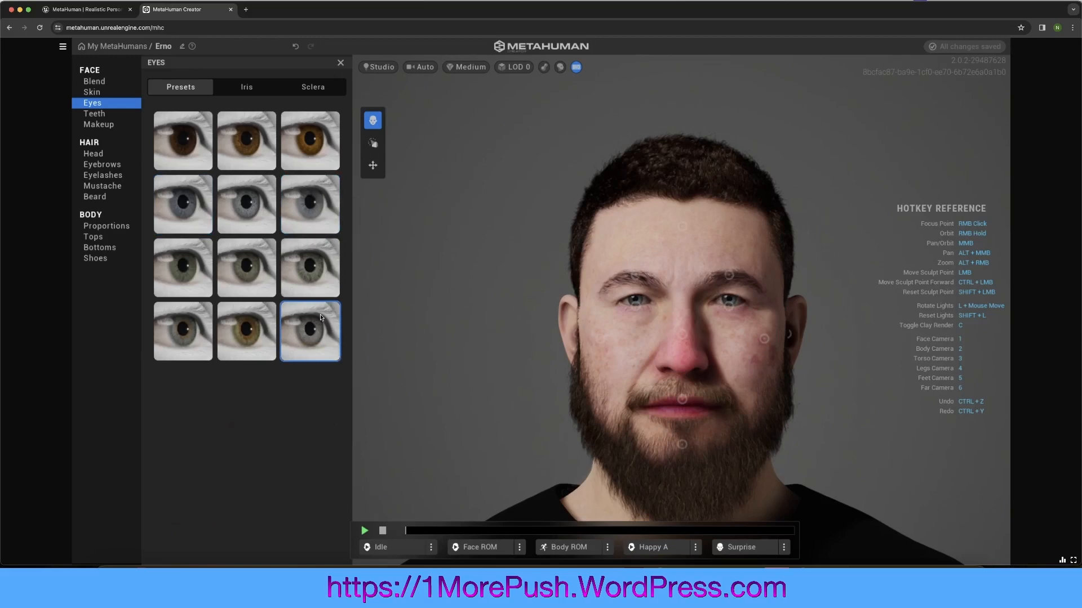
pyautogui.click(195, 210)
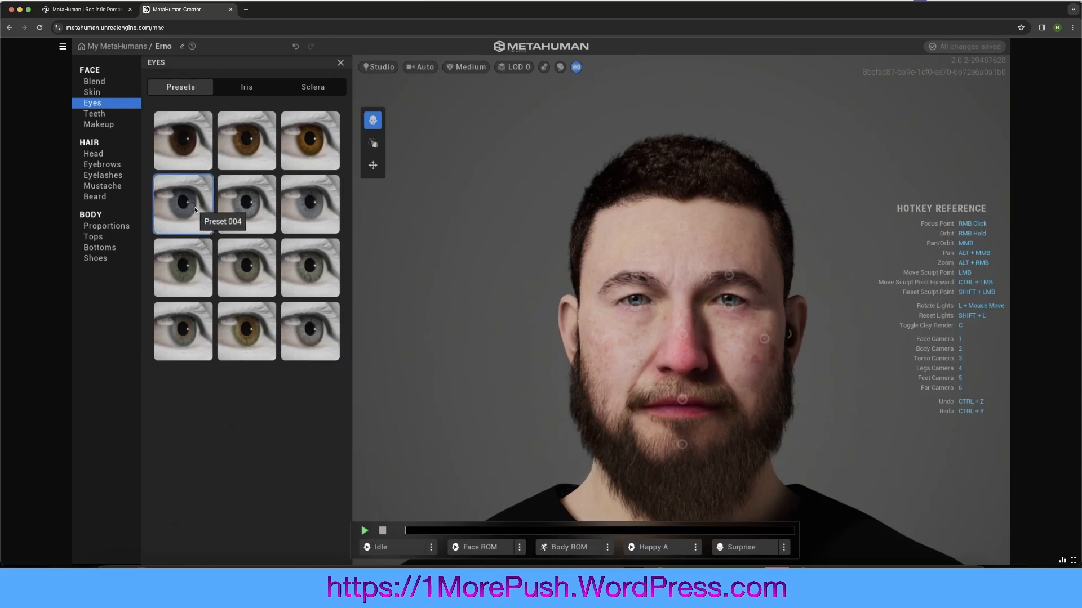
# Try several base colors for the iris of both eyes and settle on a light grey-blue.
pyautogui.click(247, 87)
pyautogui.click(290, 150)
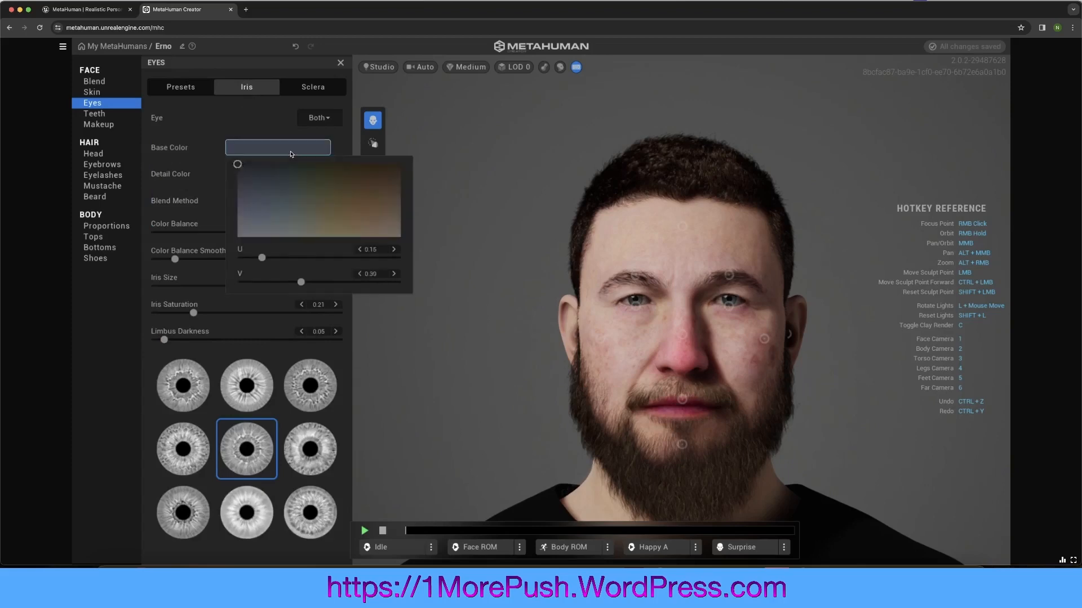
pyautogui.click(291, 154)
pyautogui.click(260, 146)
pyautogui.click(256, 212)
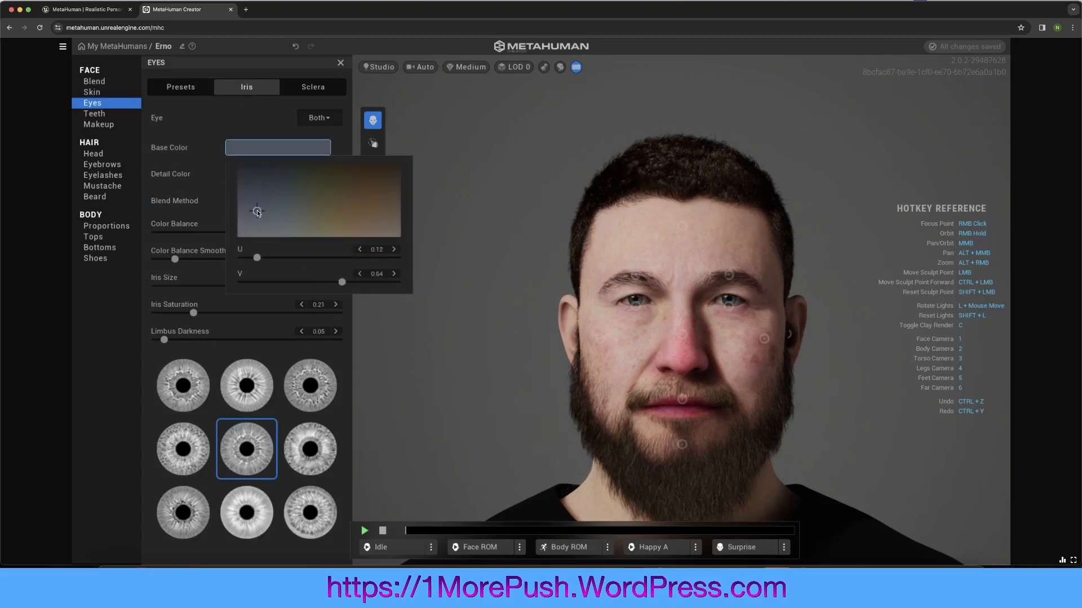
pyautogui.click(246, 220)
pyautogui.click(282, 232)
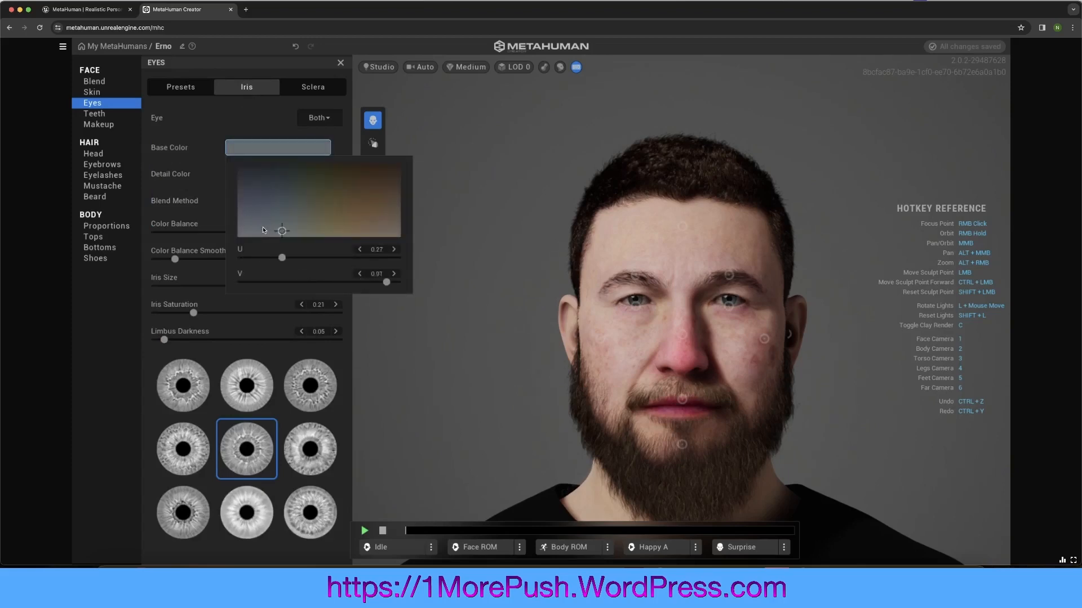
pyautogui.click(262, 227)
pyautogui.click(206, 192)
# Set the iris detail color to a yellowish tone with U 0.53 and V 0.99.
pyautogui.click(283, 179)
pyautogui.click(280, 179)
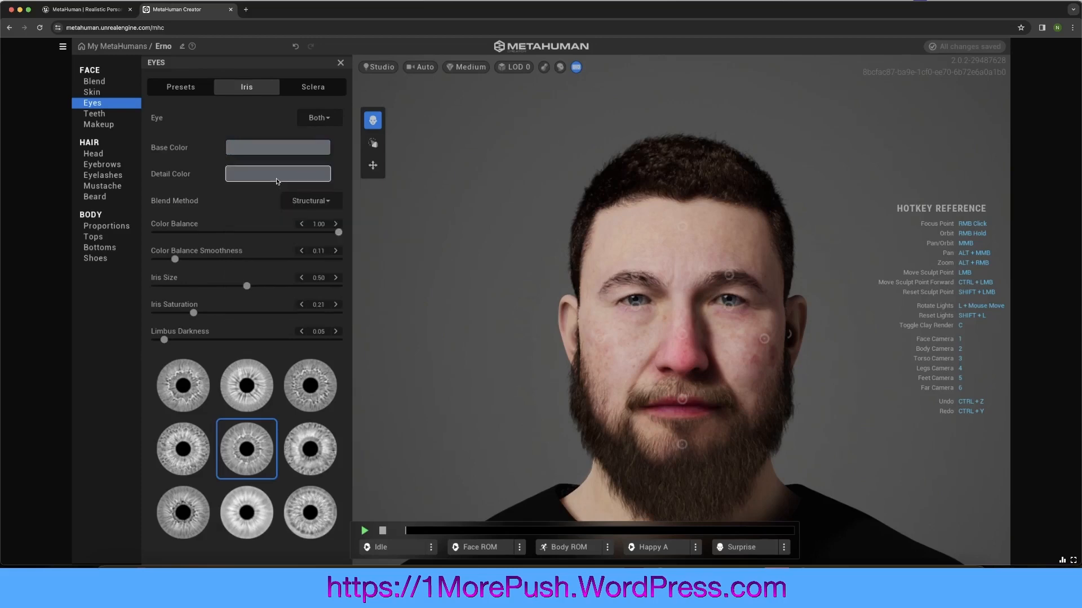
pyautogui.click(276, 180)
pyautogui.click(250, 253)
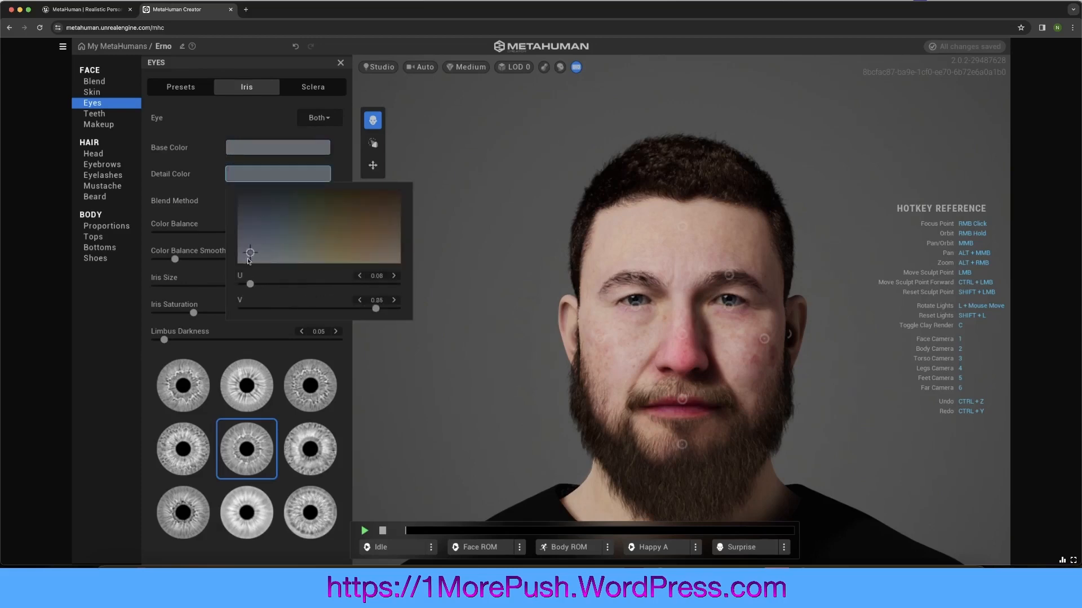
pyautogui.click(324, 263)
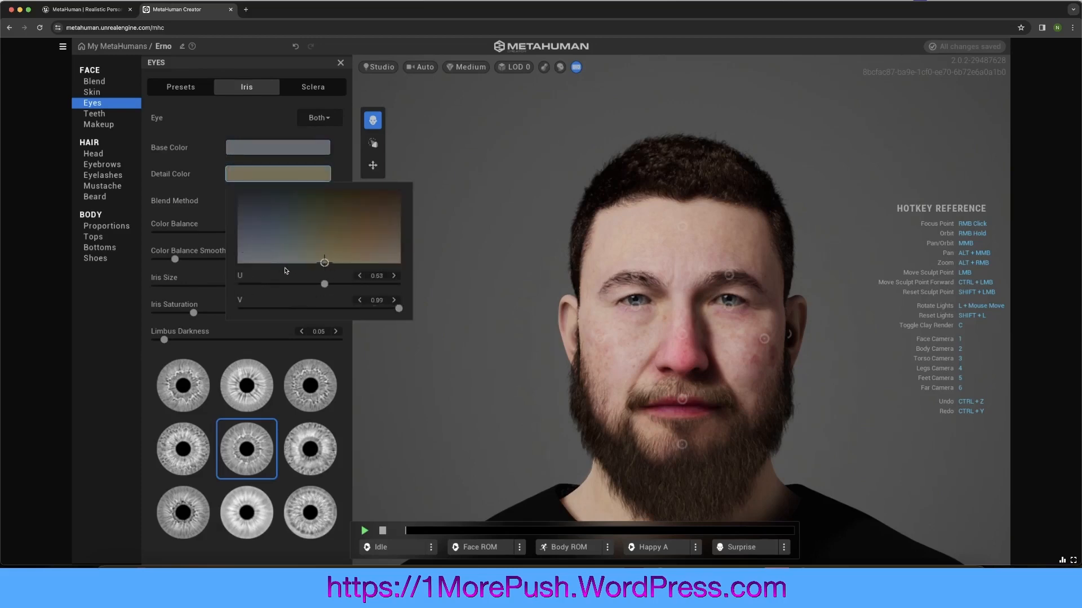
pyautogui.click(171, 217)
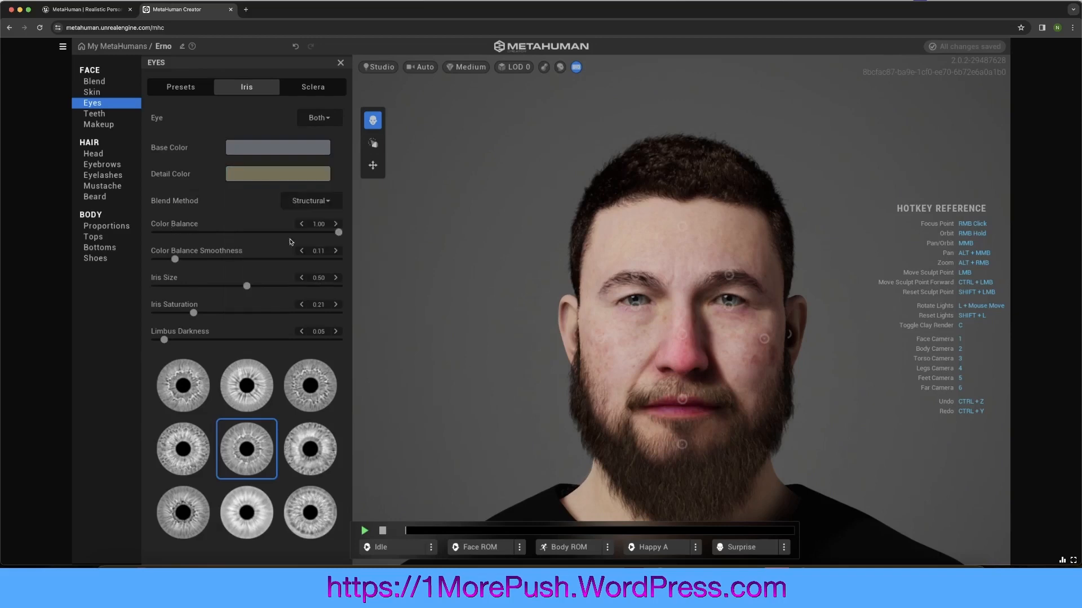
# Try the Radial blend method for the iris colors and switch back to Structural.
pyautogui.click(329, 202)
pyautogui.click(320, 214)
pyautogui.click(323, 200)
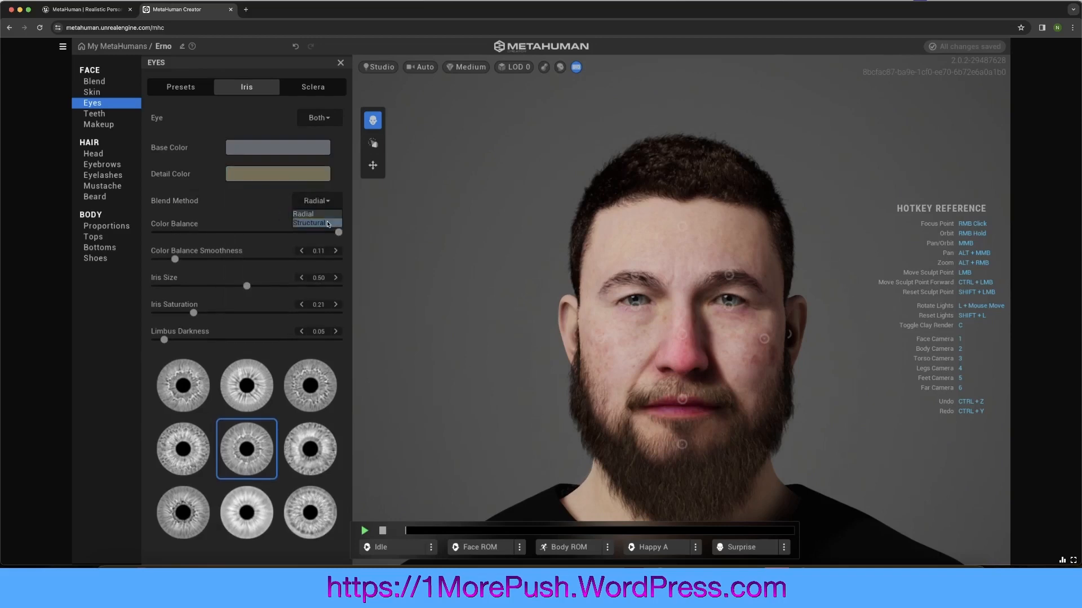
pyautogui.click(318, 223)
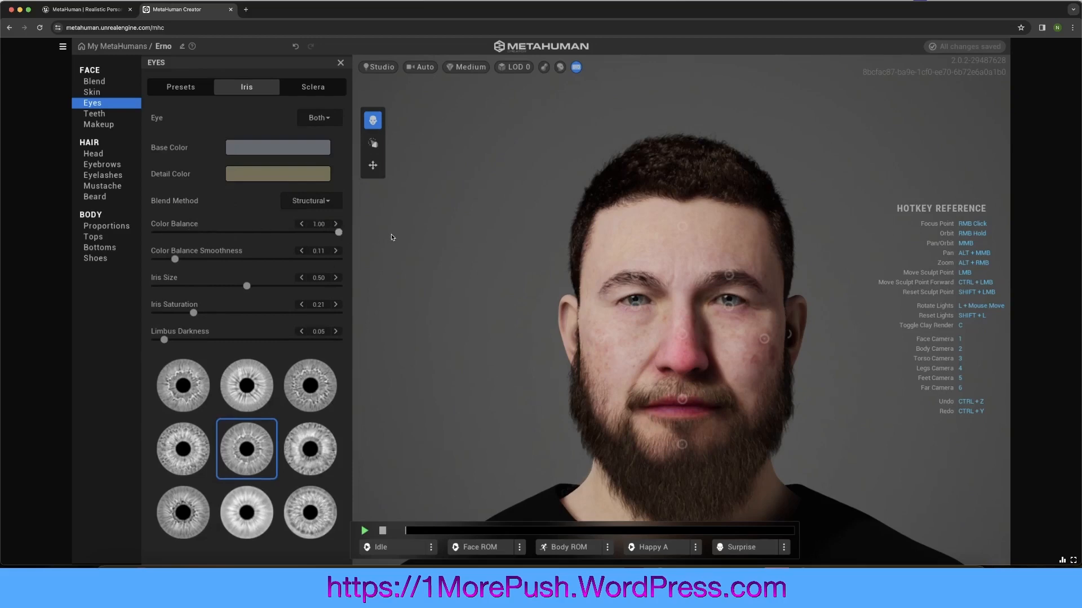
# Set the iris Color Balance Smoothness to 0.89, Iris Size to 1.00 and Iris Saturation to 0.41.
pyautogui.click(200, 287)
pyautogui.moveTo(191, 259); pyautogui.dragTo(319, 262)
pyautogui.moveTo(267, 292); pyautogui.dragTo(342, 291)
pyautogui.moveTo(194, 313); pyautogui.dragTo(231, 313)
# Compare the iris patterns and apply the third pattern in the middle row.
pyautogui.click(313, 445)
pyautogui.click(312, 507)
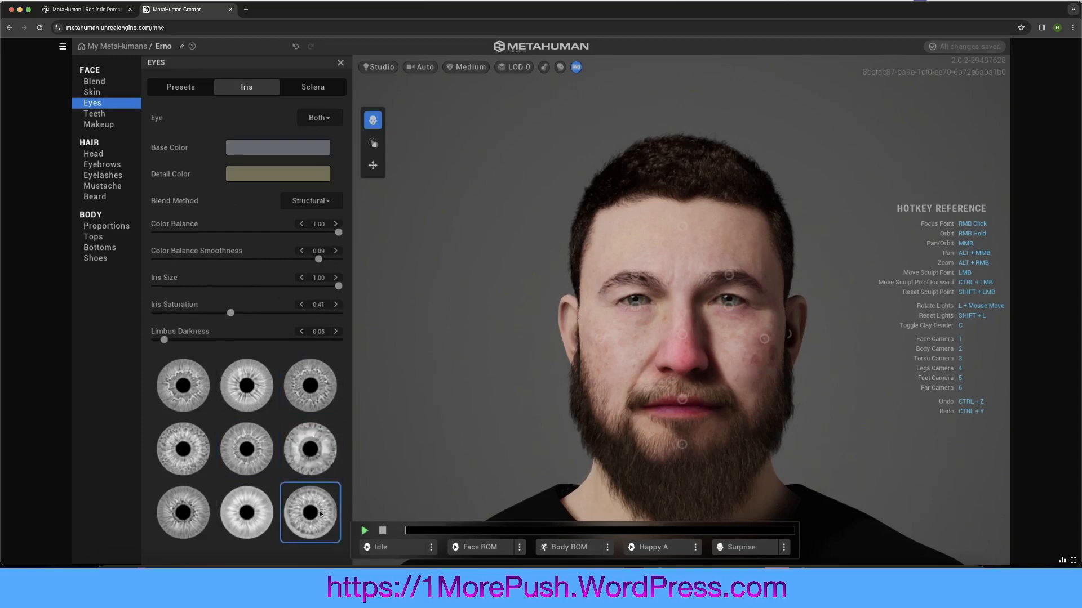
pyautogui.click(267, 508)
pyautogui.click(186, 513)
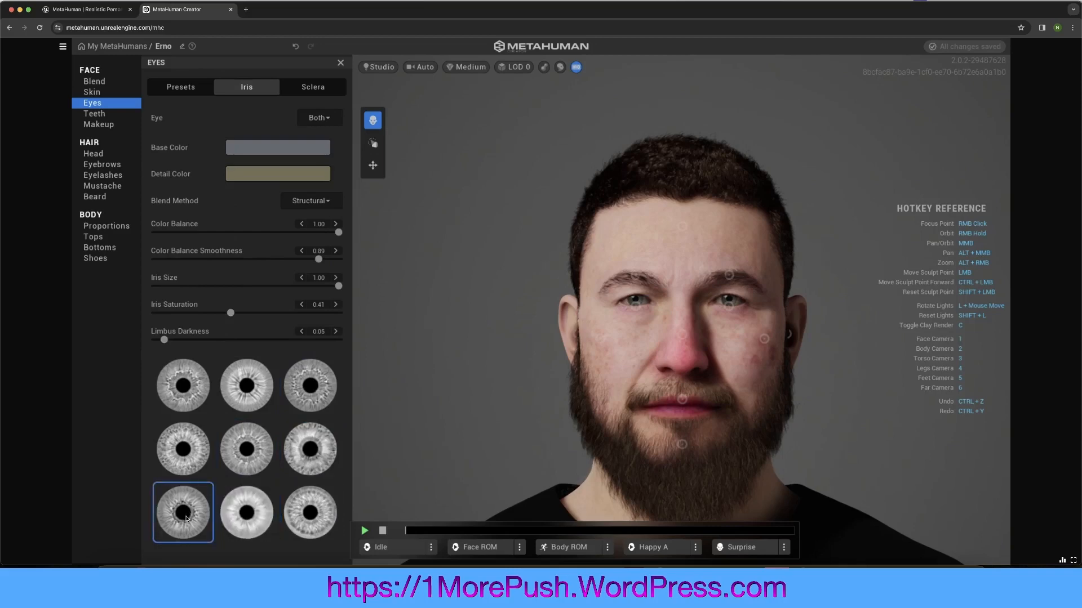
pyautogui.click(183, 449)
pyautogui.click(310, 386)
pyautogui.click(315, 450)
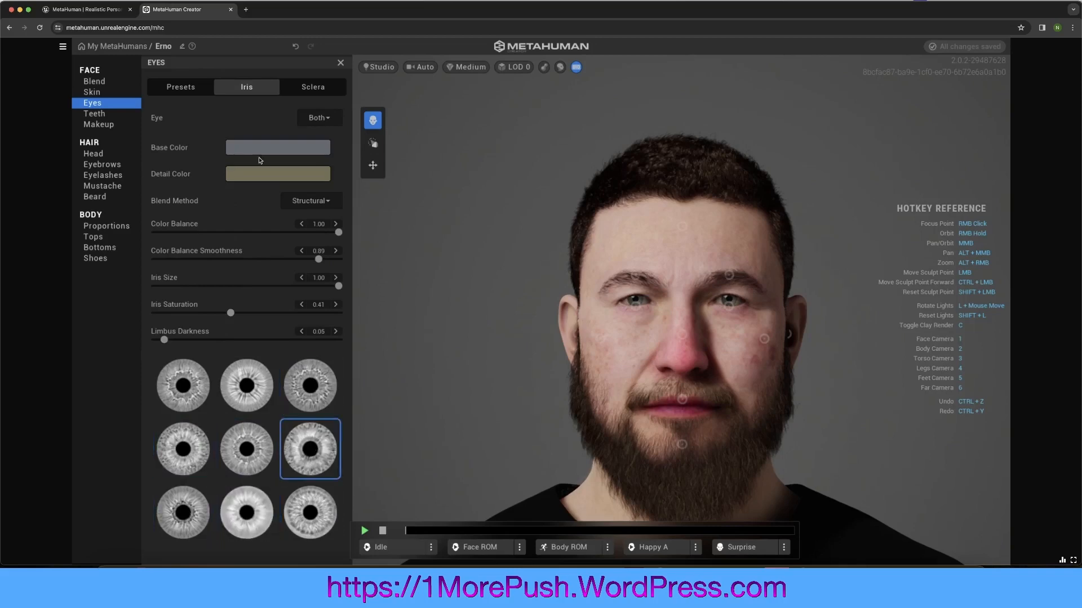
# Raise the Brightness, Vascularity and Veins Rotation of the sclera for both eyes.
pyautogui.click(336, 92)
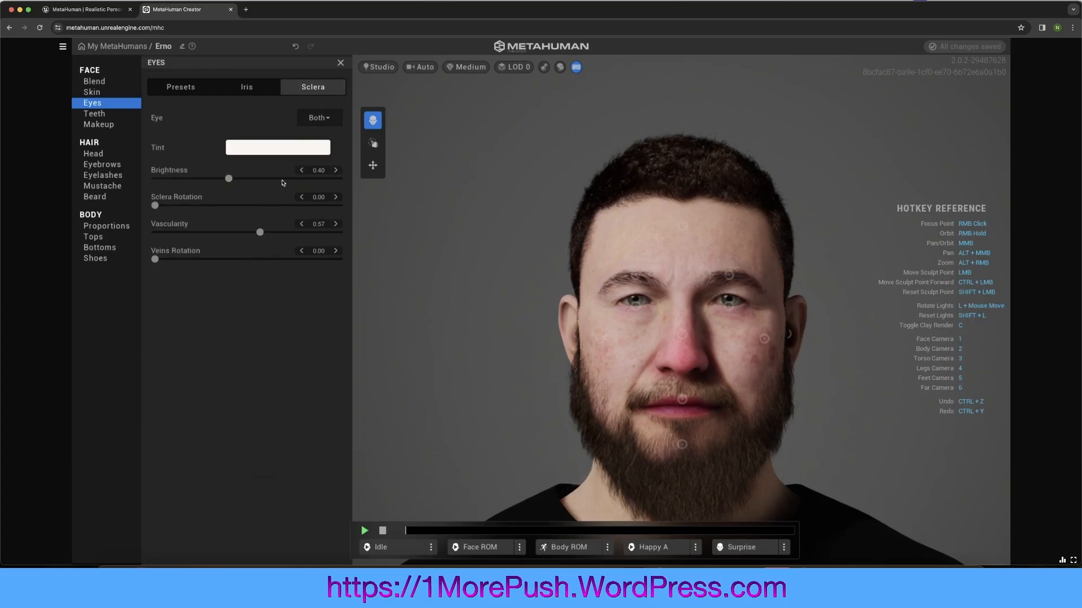
pyautogui.moveTo(283, 183); pyautogui.dragTo(377, 179)
pyautogui.click(338, 232)
pyautogui.moveTo(221, 259); pyautogui.dragTo(275, 263)
# Open the teeth settings, try a Tooth Length of -1.00 and select the Lower Shift control.
pyautogui.click(107, 114)
pyautogui.click(112, 114)
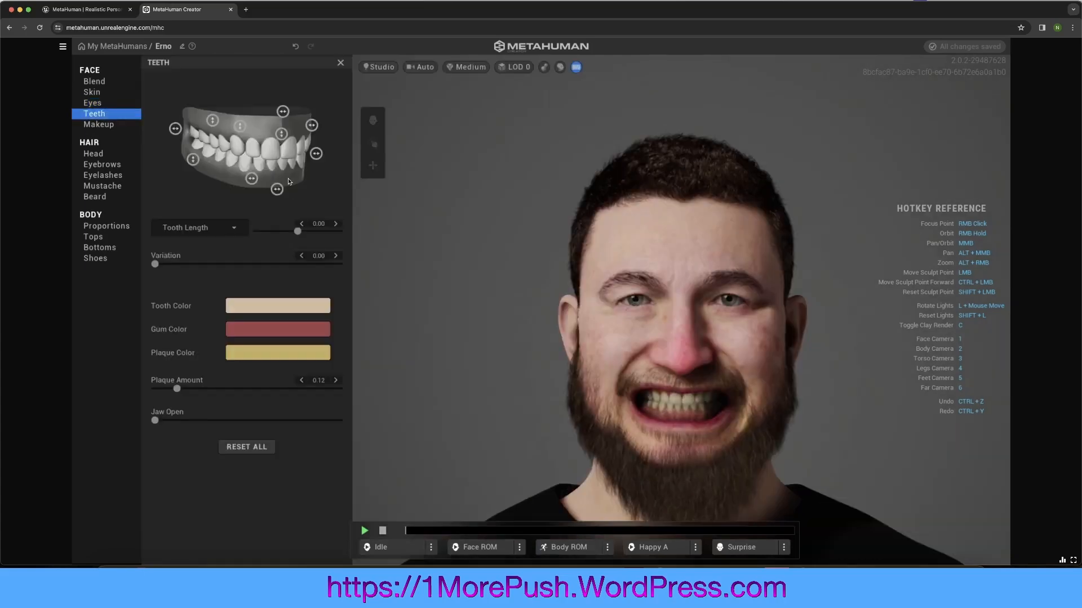
pyautogui.moveTo(281, 134); pyautogui.dragTo(282, 186)
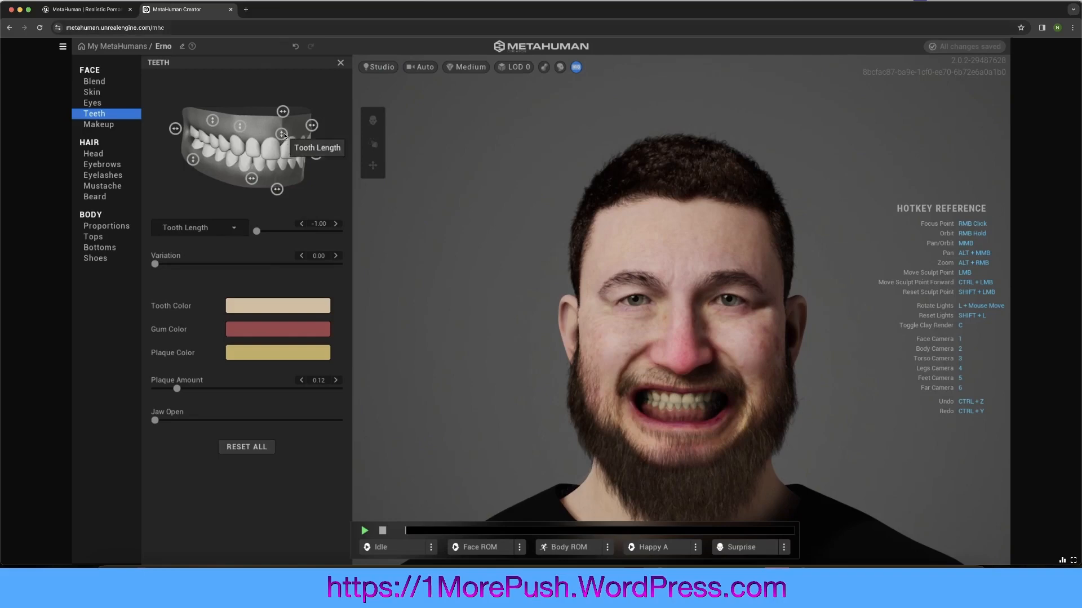
pyautogui.click(277, 189)
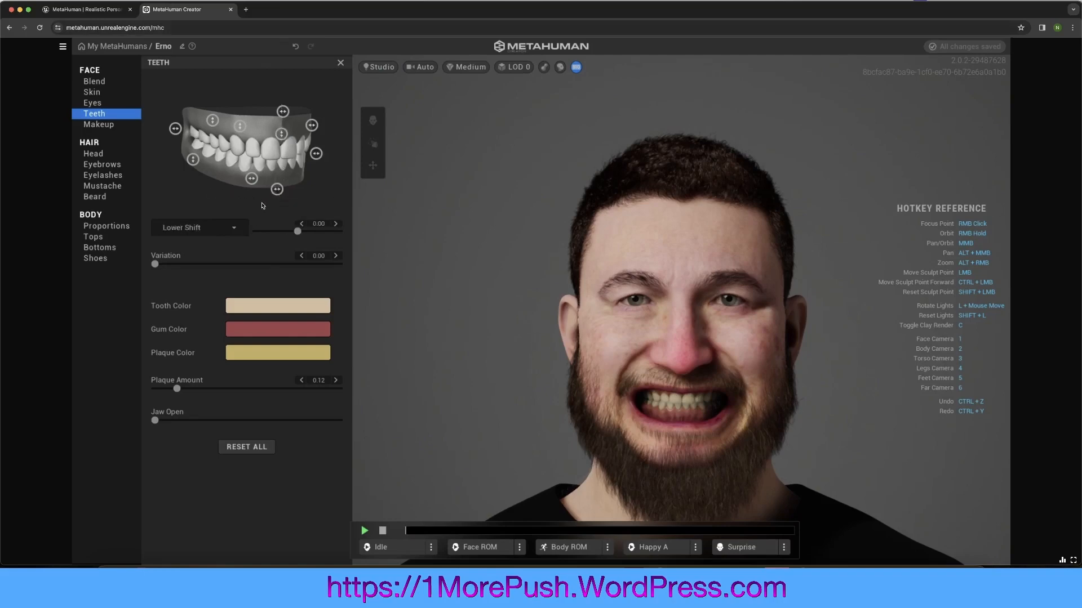
# Set the Tooth Spacing to 1.00 and the Tooth Length to 0.95.
pyautogui.click(214, 230)
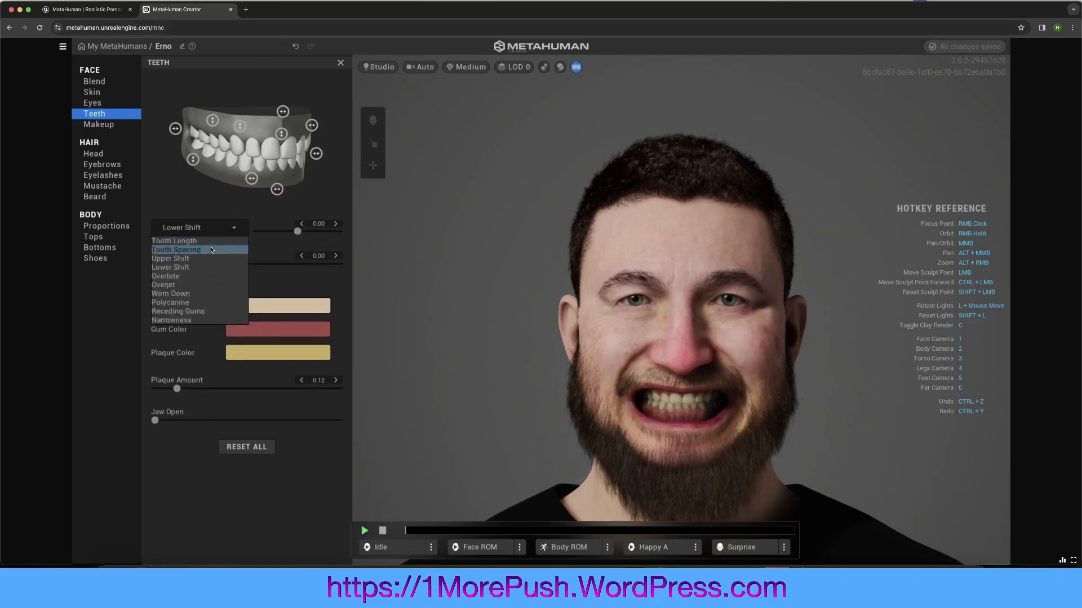
pyautogui.click(213, 240)
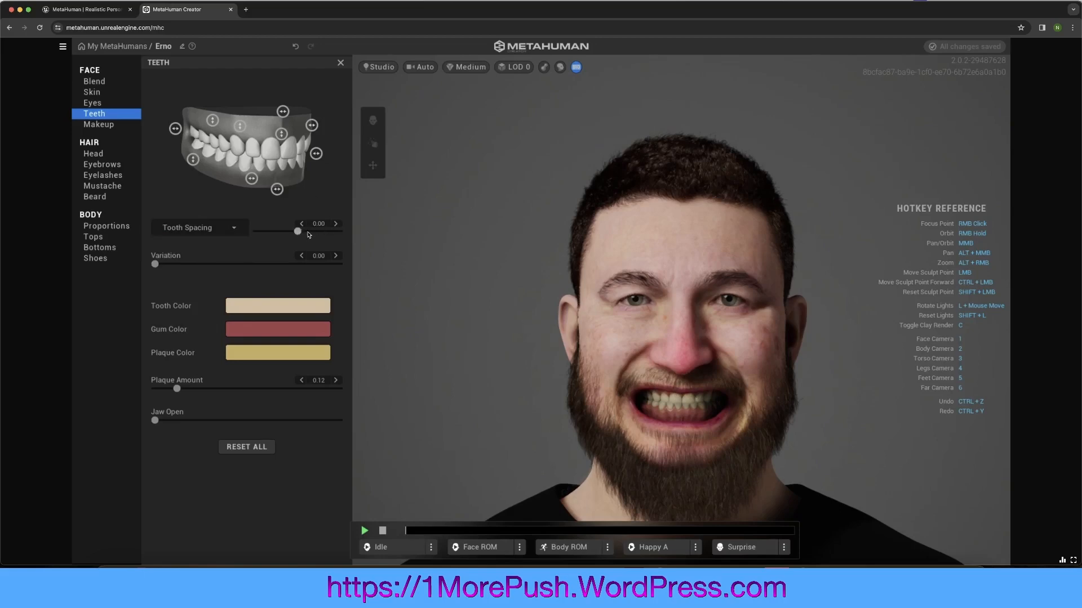
pyautogui.moveTo(309, 235); pyautogui.dragTo(365, 231)
pyautogui.click(233, 230)
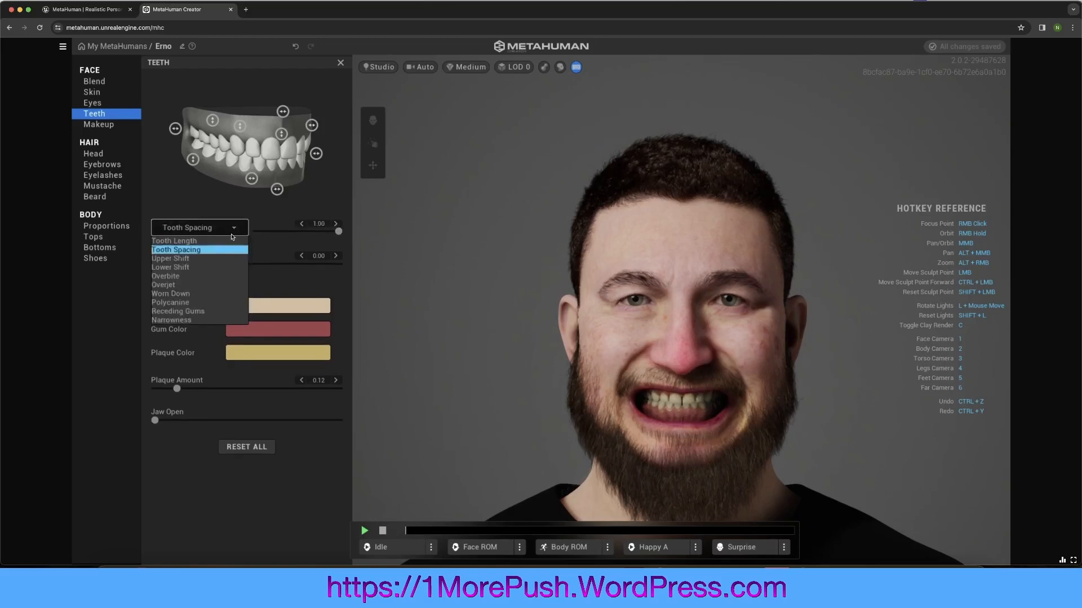
pyautogui.click(222, 242)
pyautogui.moveTo(255, 232); pyautogui.dragTo(337, 231)
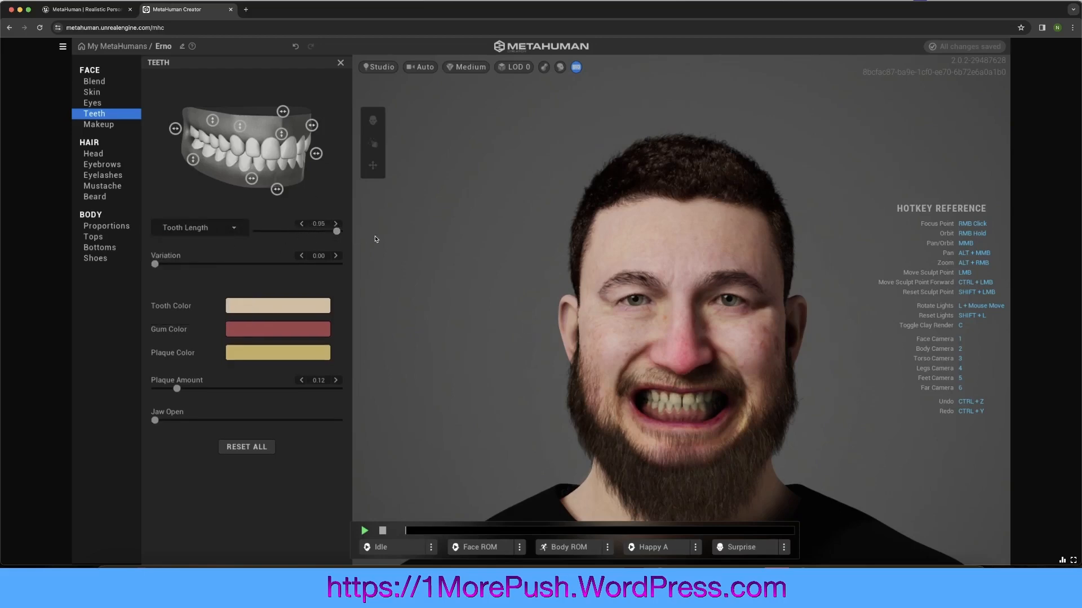
# Set the teeth Variation to 0.68 and choose a lighter, whiter Tooth Color.
pyautogui.moveTo(163, 269); pyautogui.dragTo(280, 265)
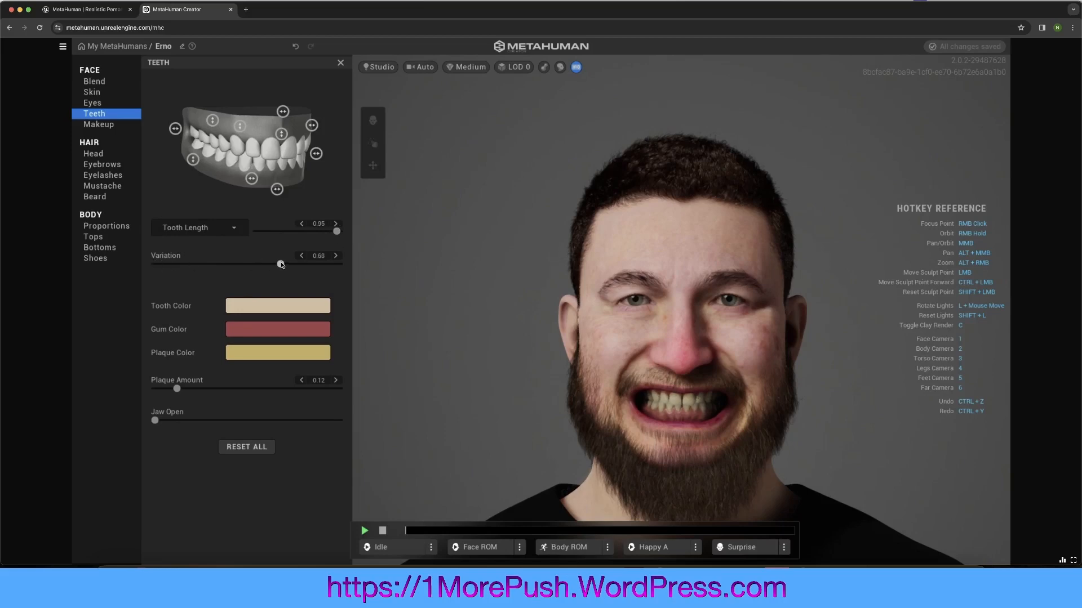
pyautogui.click(261, 306)
pyautogui.click(261, 355)
# Set the teeth's Worn Down value to 0.46 and reduce the Tooth Spacing to nearly its minimum.
pyautogui.click(231, 230)
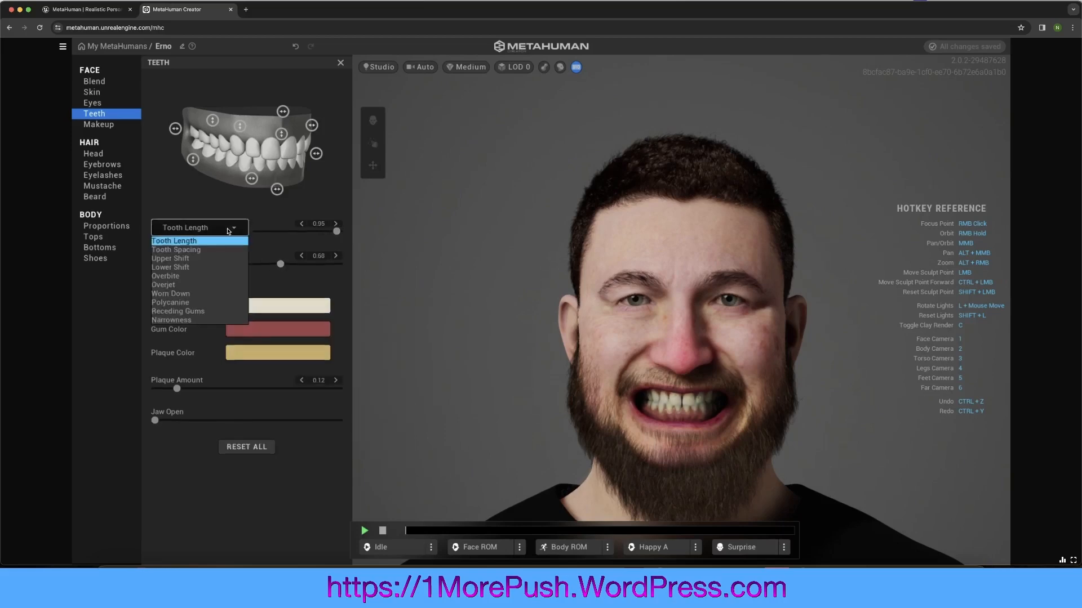
pyautogui.click(200, 293)
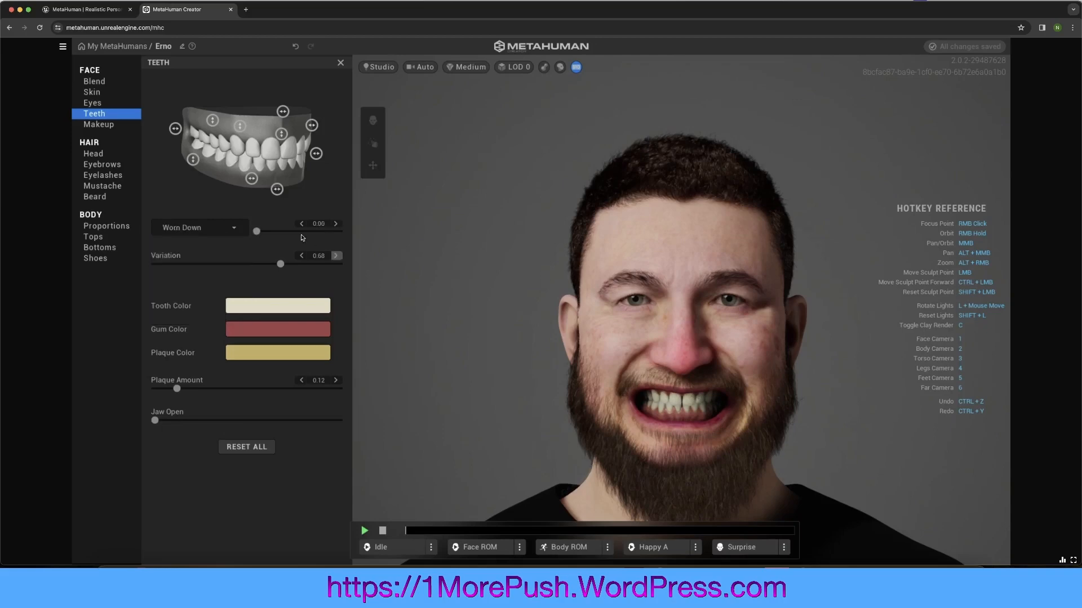
pyautogui.moveTo(271, 234); pyautogui.dragTo(297, 235)
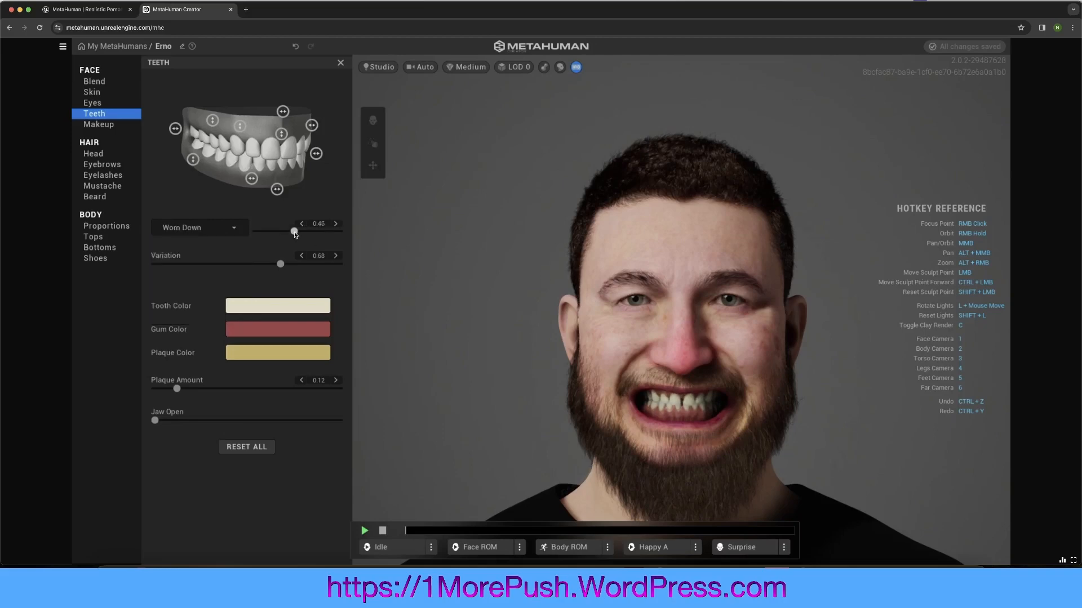
pyautogui.click(229, 228)
pyautogui.click(204, 250)
pyautogui.moveTo(337, 231); pyautogui.dragTo(266, 239)
# Look at the Polycanine setting and set Receding Gums to 0.47.
pyautogui.click(226, 233)
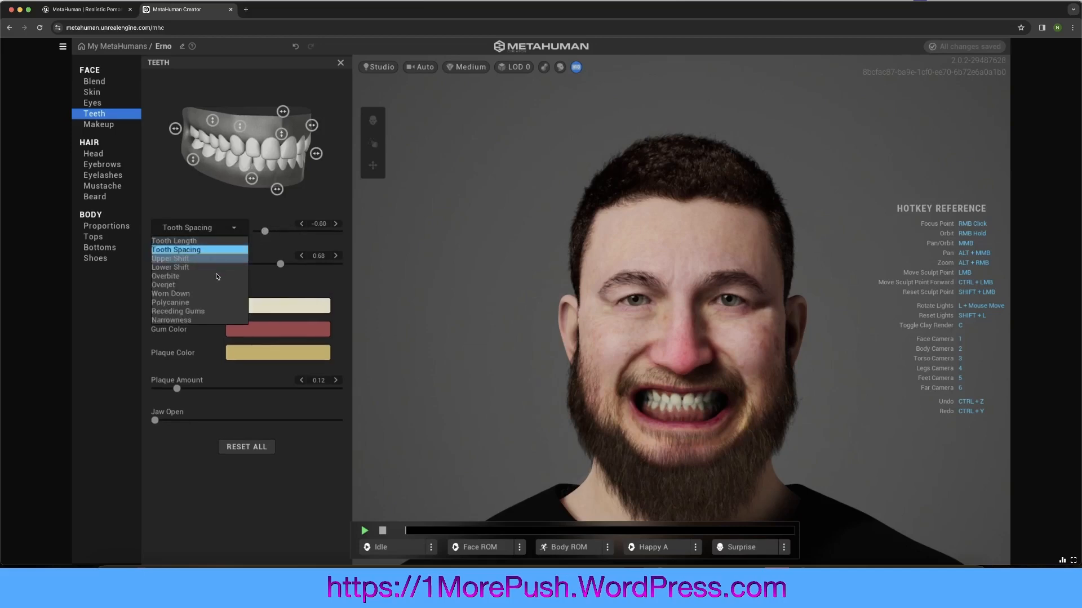
pyautogui.click(212, 307)
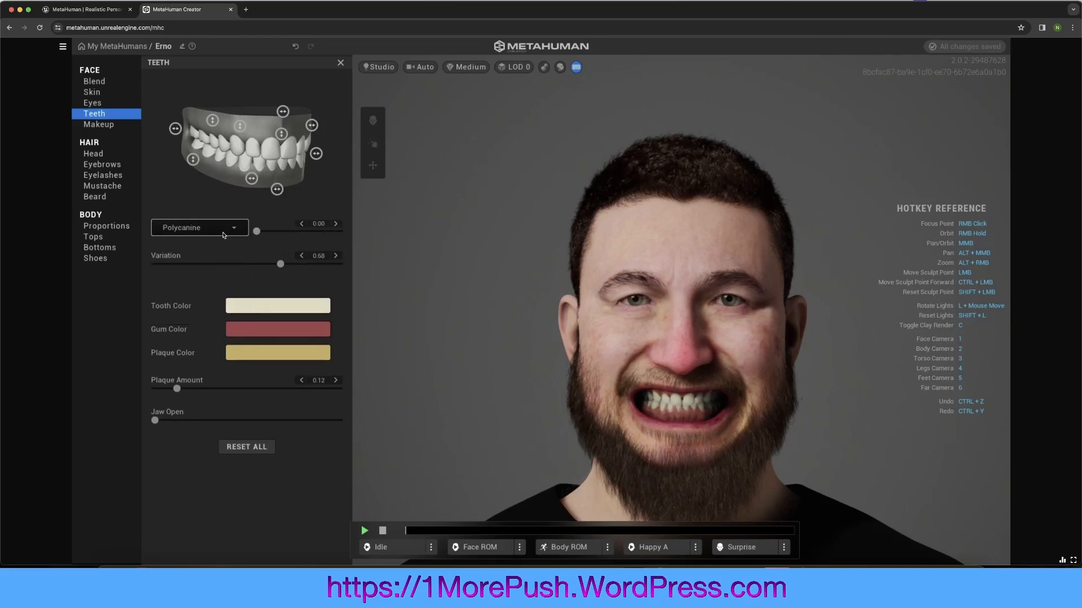
pyautogui.click(209, 228)
pyautogui.click(204, 313)
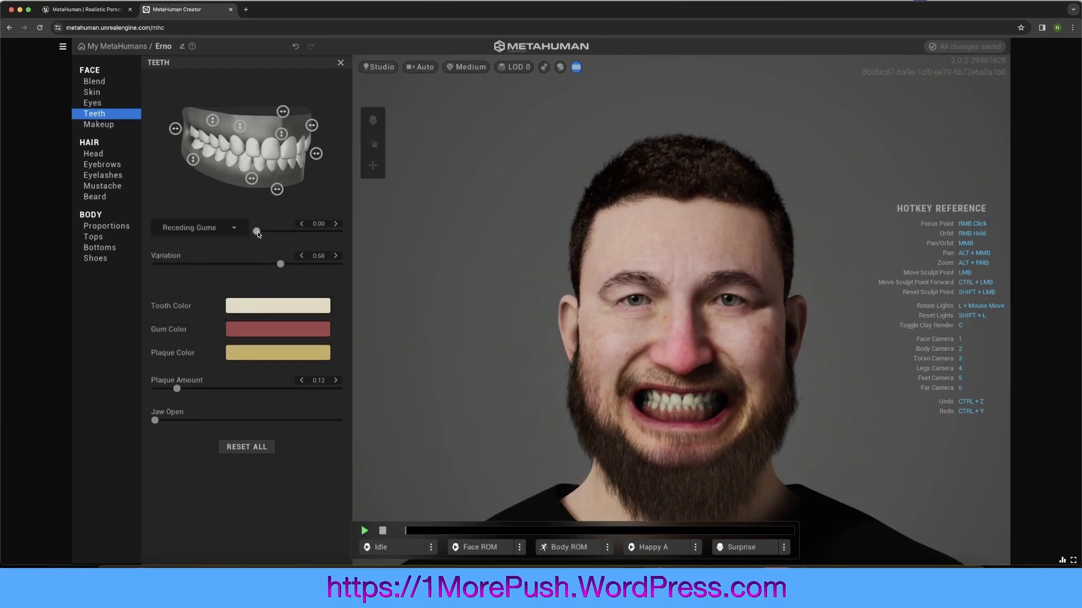
pyautogui.moveTo(258, 234); pyautogui.dragTo(294, 232)
# Set the Plaque Amount to 0.11 while previewing the teeth with the jaw open, and close the jaw again.
pyautogui.moveTo(166, 417); pyautogui.dragTo(253, 423)
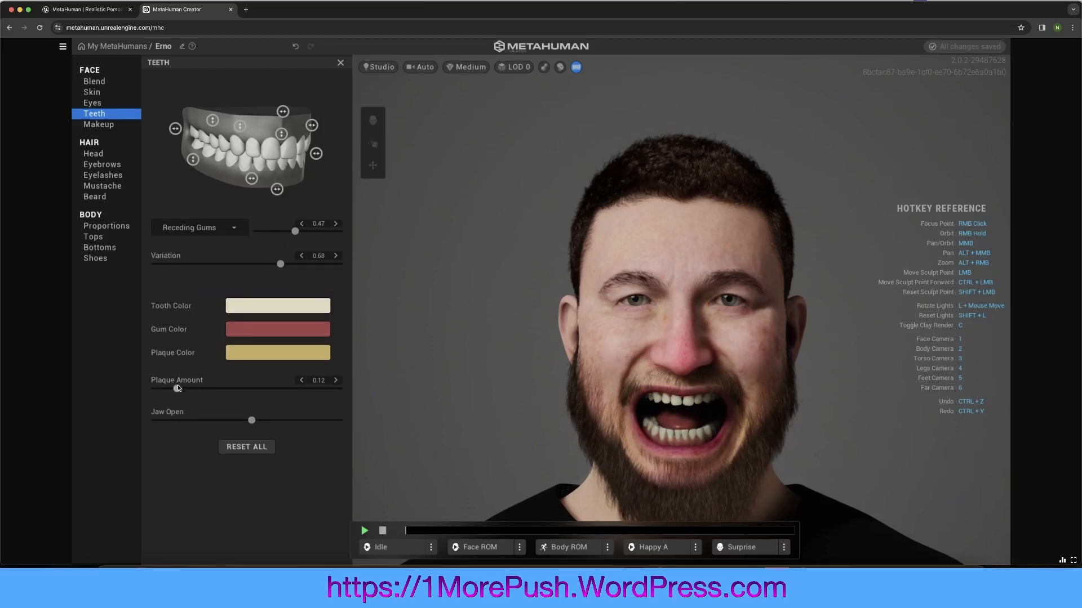
pyautogui.moveTo(177, 388); pyautogui.dragTo(293, 391)
pyautogui.moveTo(237, 424); pyautogui.dragTo(155, 422)
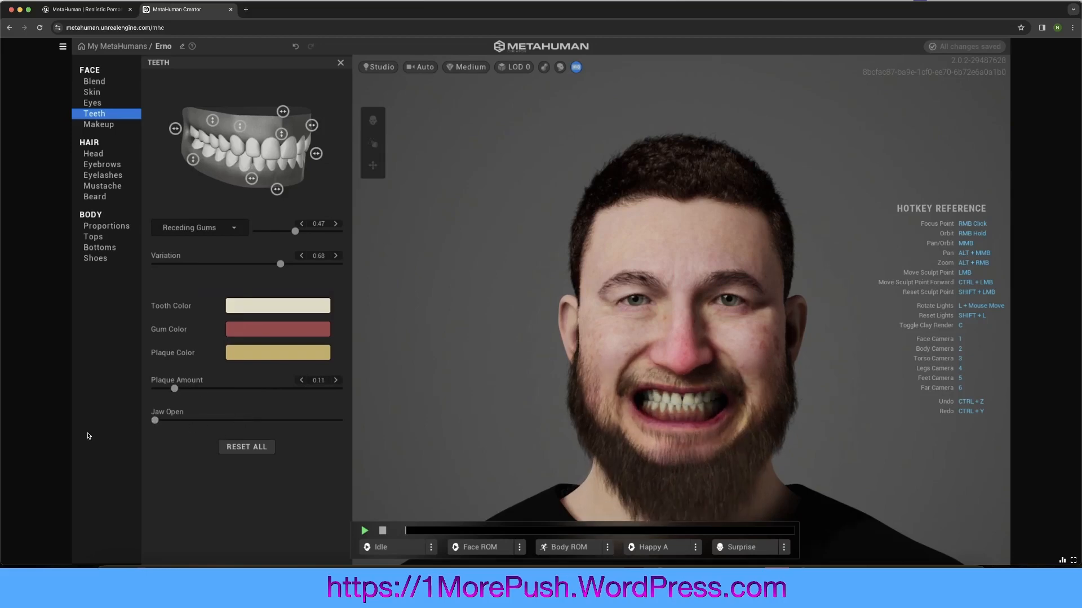
# Apply the round cheek blush, the third blush style, to the face makeup.
pyautogui.click(99, 125)
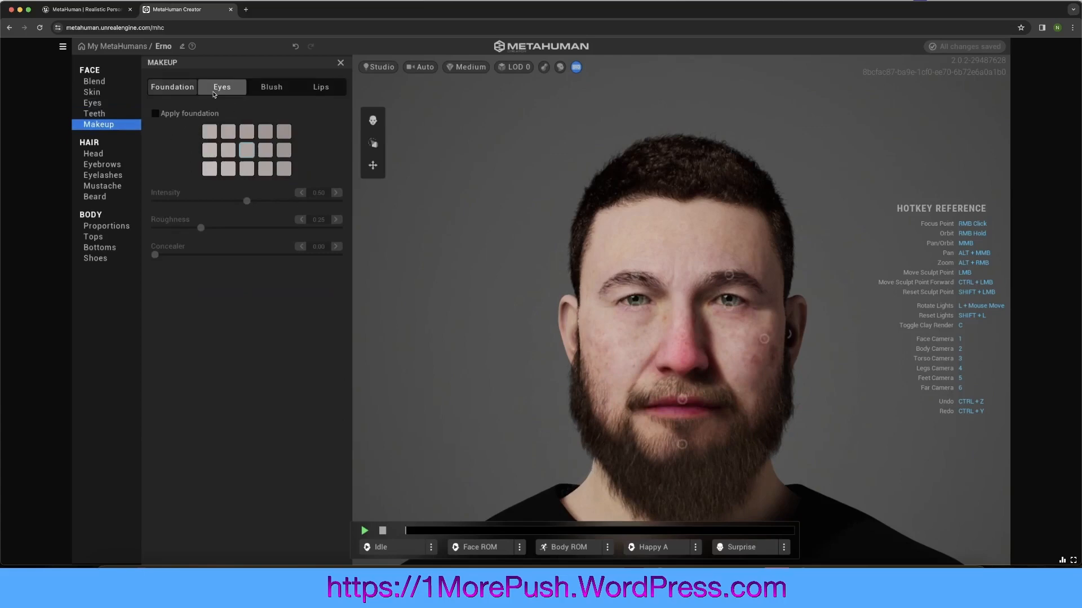
pyautogui.click(271, 87)
pyautogui.click(308, 138)
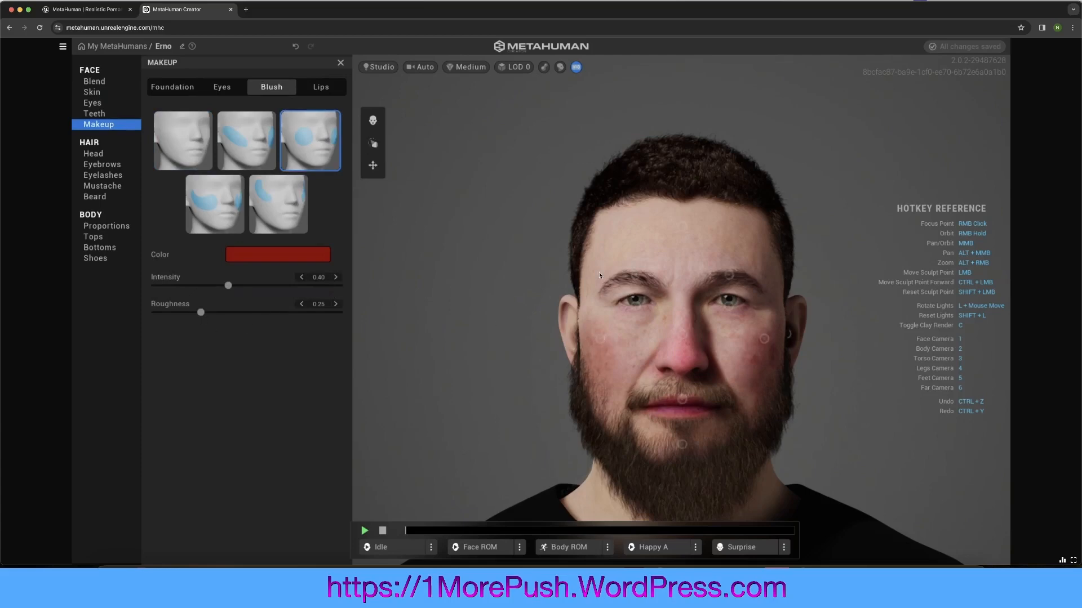
# Sculpt the ears and the sides of the jaw symmetrically, and slightly raise the blush Intensity.
pyautogui.click(371, 142)
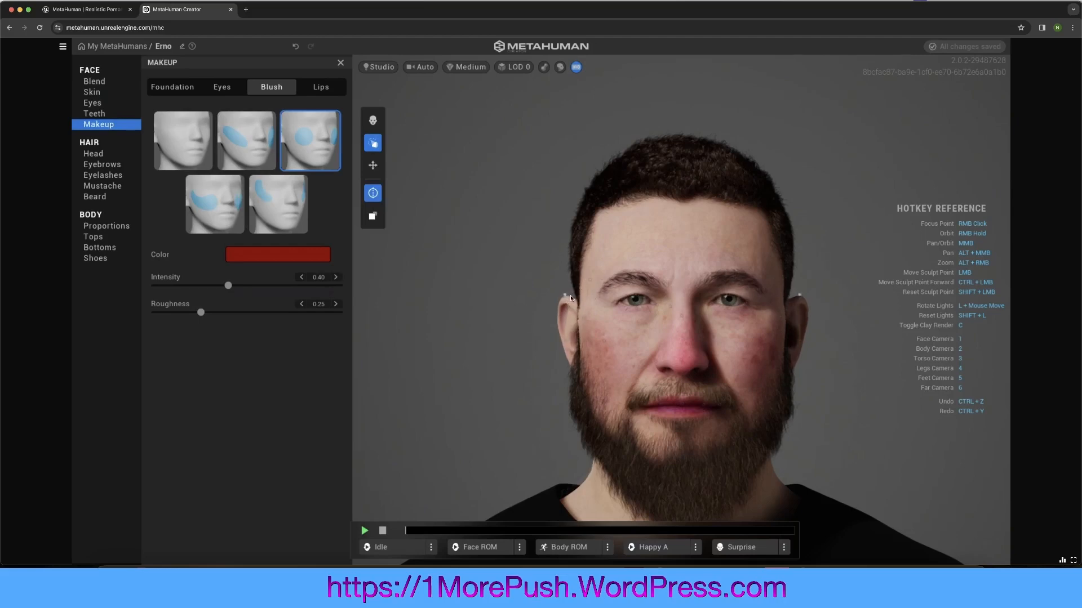
pyautogui.moveTo(570, 296); pyautogui.dragTo(599, 272)
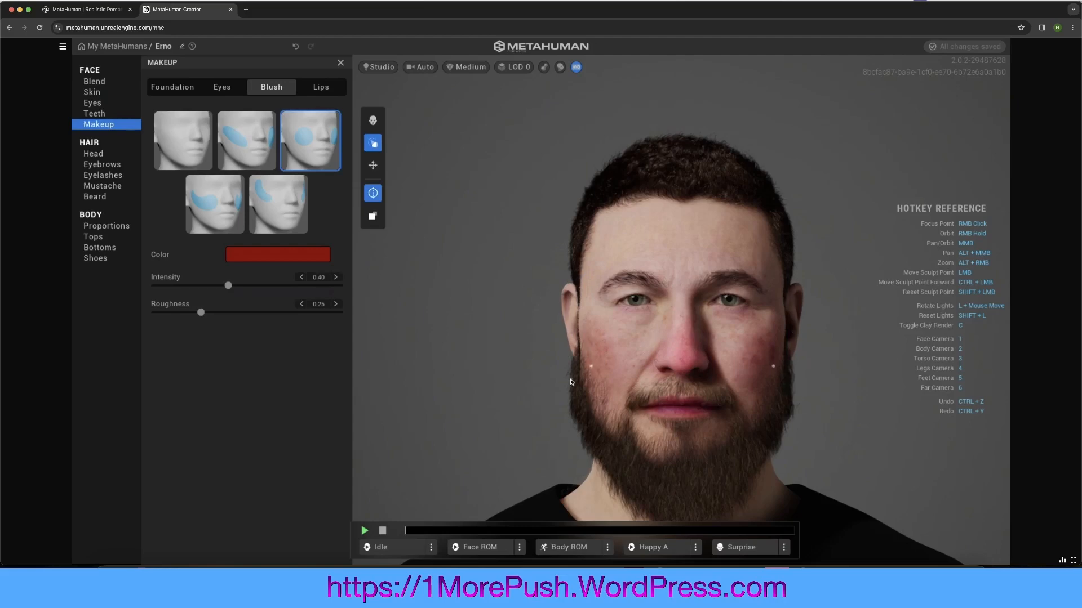
pyautogui.moveTo(571, 382); pyautogui.dragTo(512, 401)
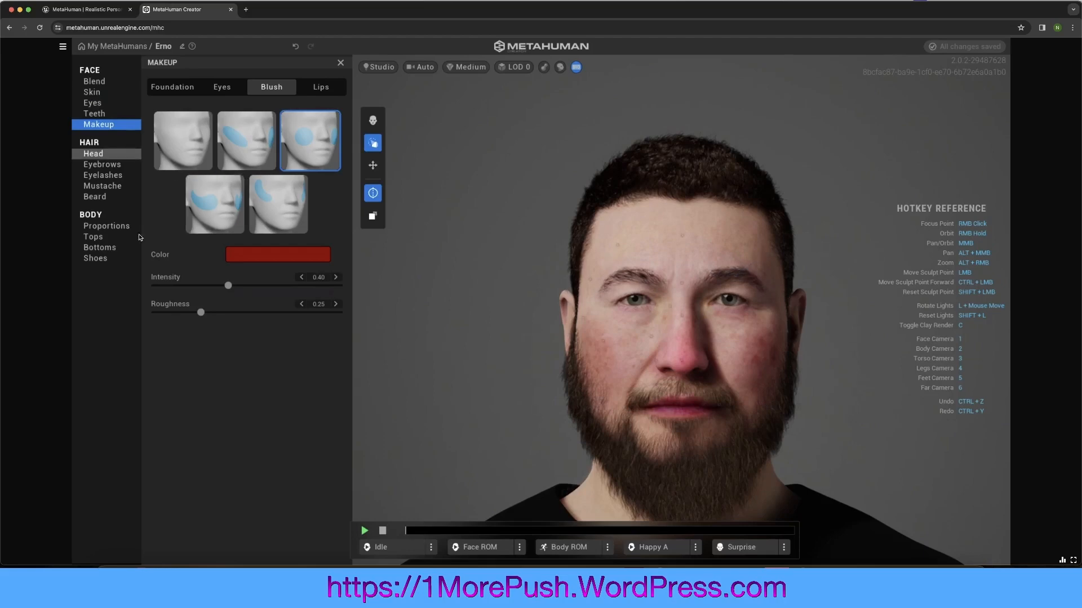
pyautogui.moveTo(228, 286)
pyautogui.mouseDown()
pyautogui.moveTo(294, 286)
pyautogui.moveTo(235, 286)
pyautogui.mouseUp()
# Give the head hair a custom white color with Melanin 0.00, and set Roughness to 0.69 and Salt & Pepper to 0.00.
pyautogui.click(96, 153)
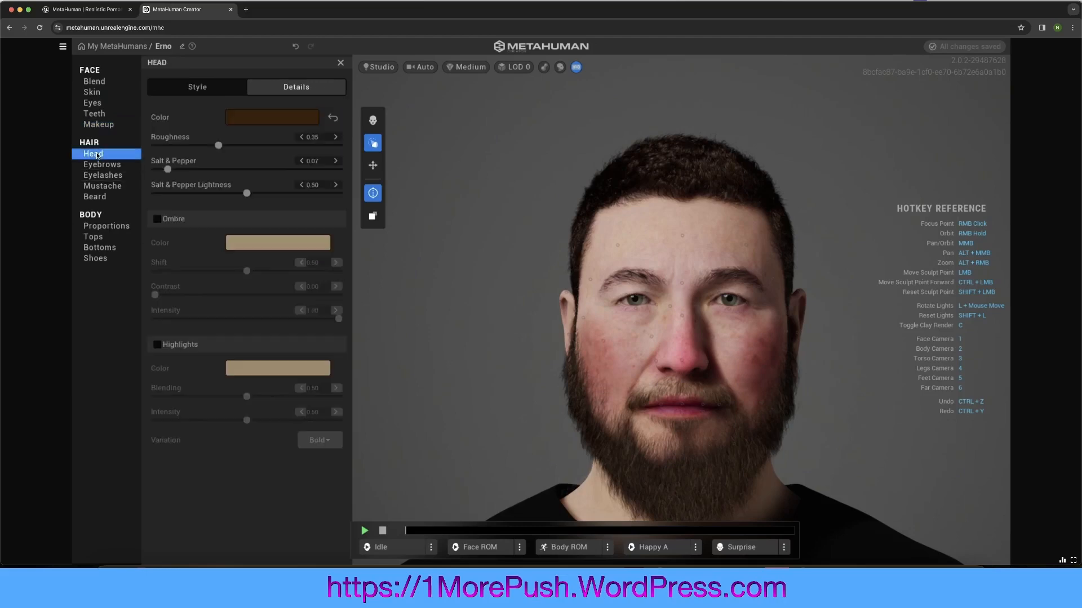
pyautogui.click(272, 117)
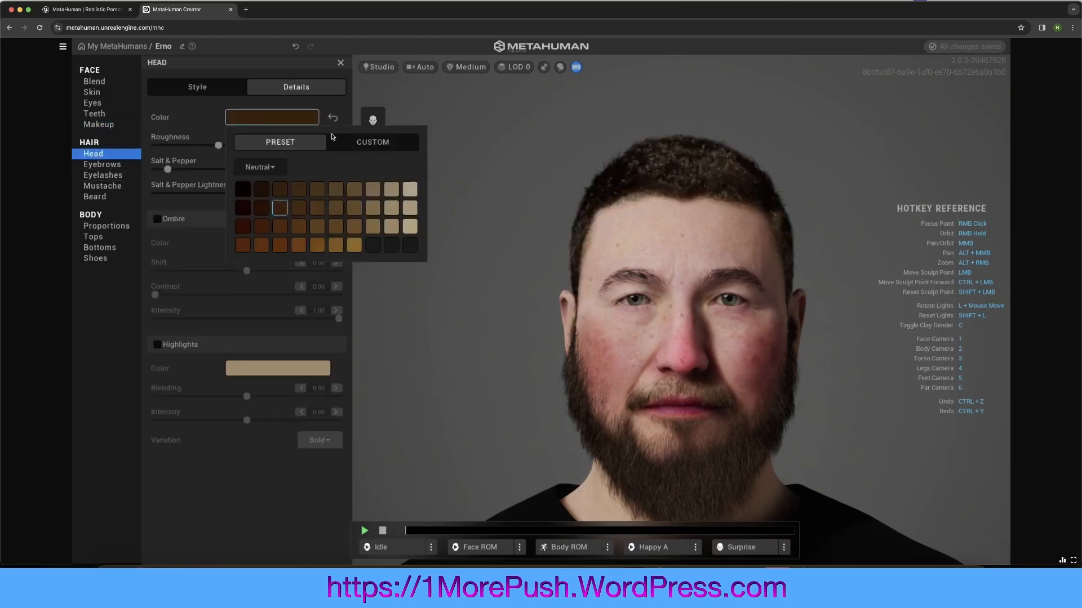
pyautogui.click(372, 142)
pyautogui.moveTo(239, 183); pyautogui.dragTo(159, 169)
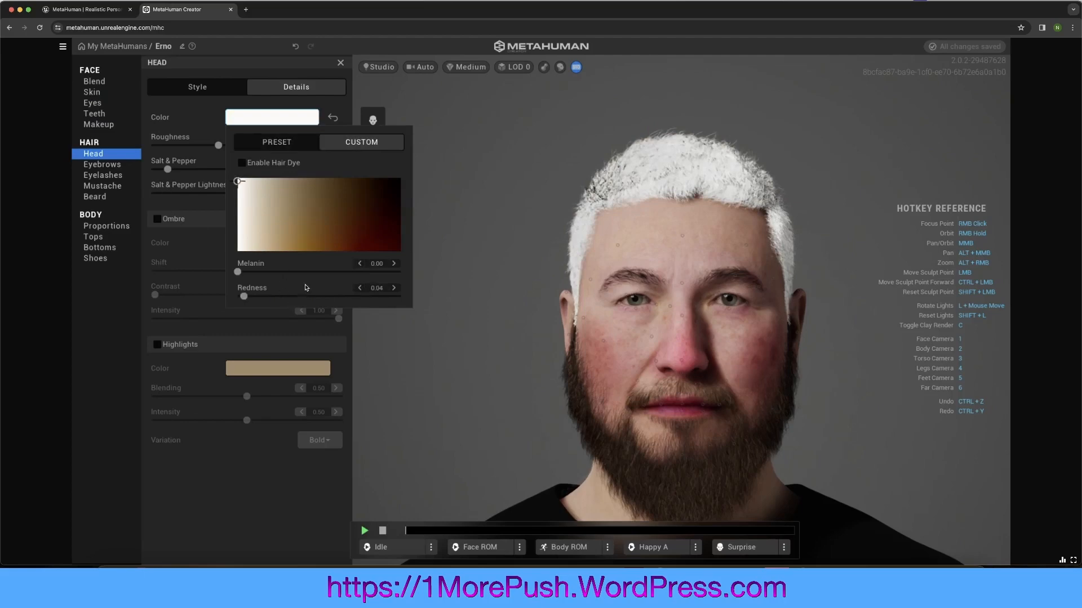
pyautogui.moveTo(286, 273); pyautogui.dragTo(400, 296)
pyautogui.click(537, 254)
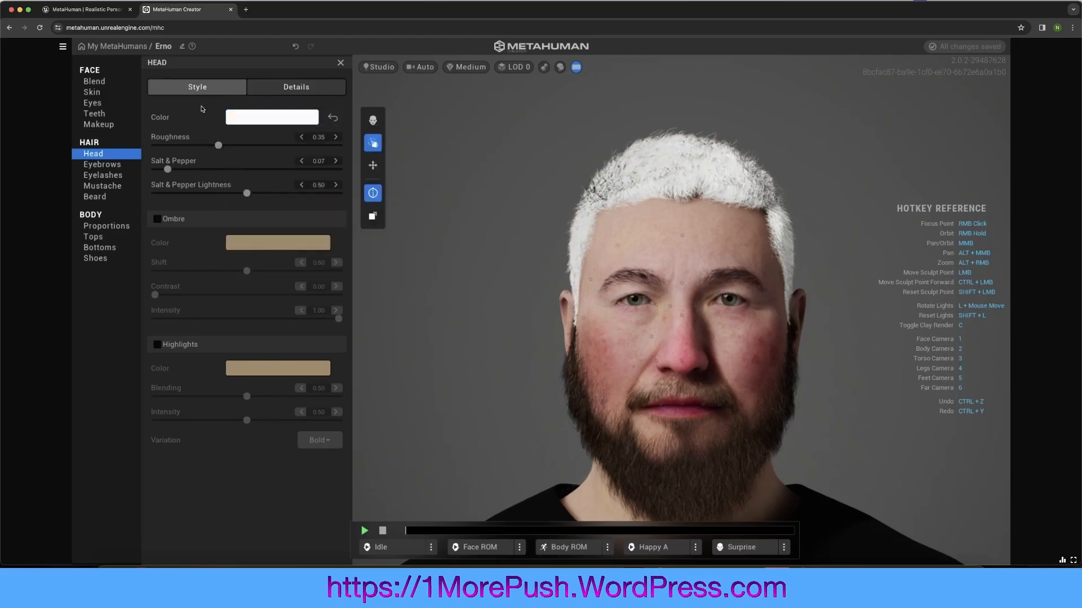
pyautogui.moveTo(218, 144); pyautogui.dragTo(283, 165)
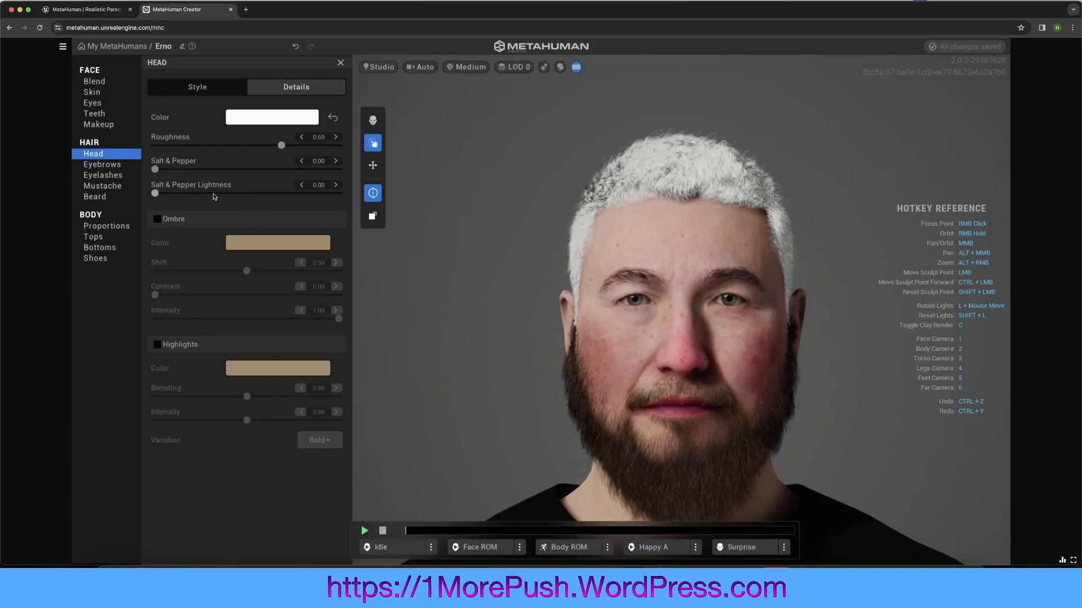
# Try an Ombre on the head hair with a pale custom color of Melanin 0.09 and Redness 0.72, and disable it again.
pyautogui.click(157, 219)
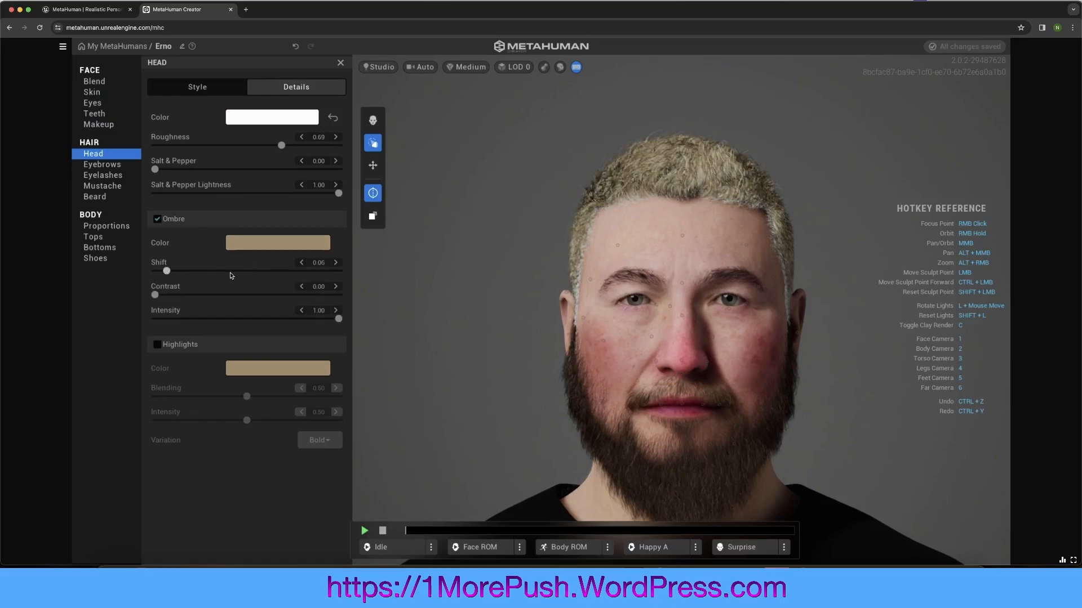
pyautogui.moveTo(247, 271); pyautogui.dragTo(399, 284)
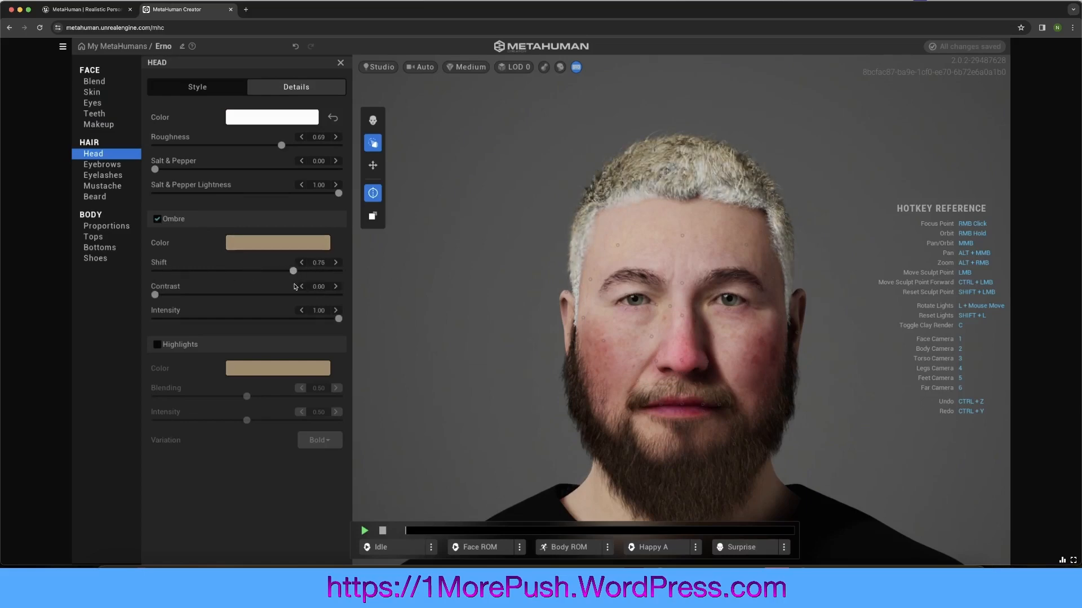
pyautogui.click(278, 242)
pyautogui.click(258, 332)
pyautogui.moveTo(256, 338); pyautogui.dragTo(253, 359)
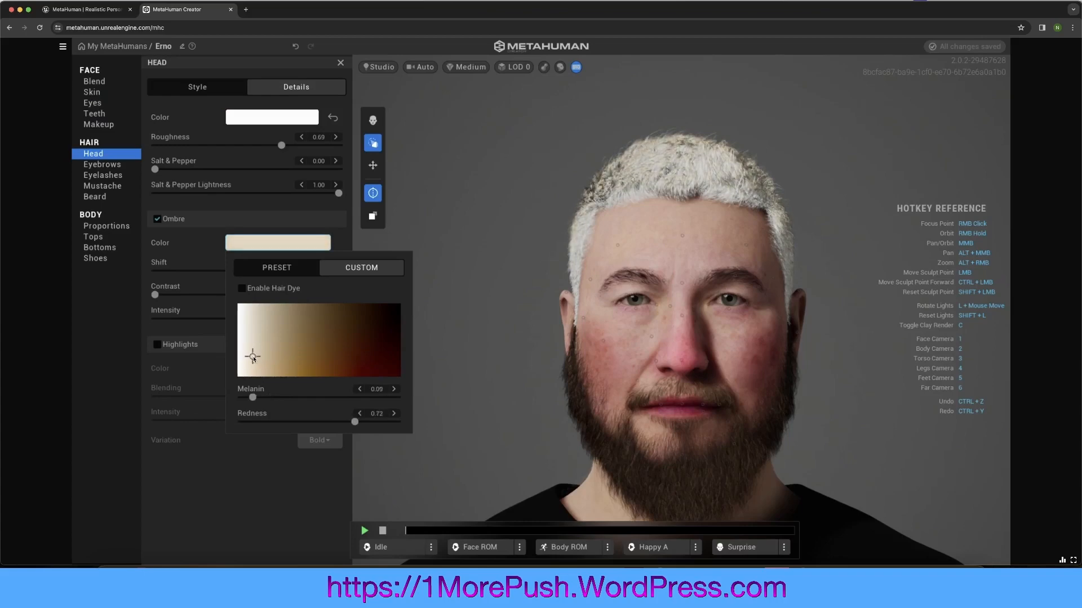
pyautogui.click(176, 225)
pyautogui.click(157, 219)
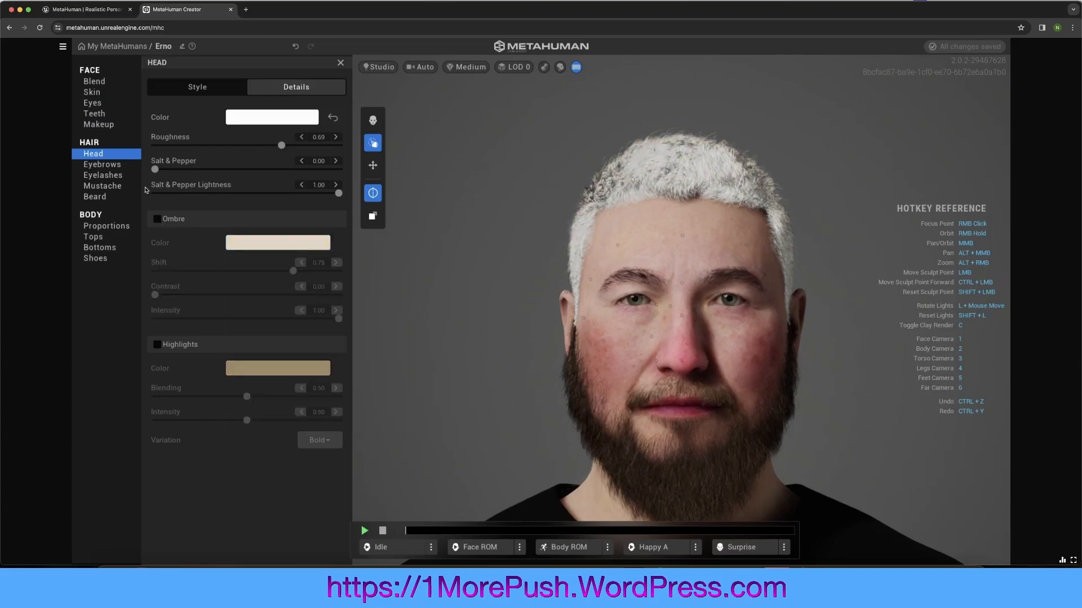
# Apply the balding hairstyle with curly hair on the sides, the middle one in the third row.
pyautogui.click(221, 95)
pyautogui.click(250, 299)
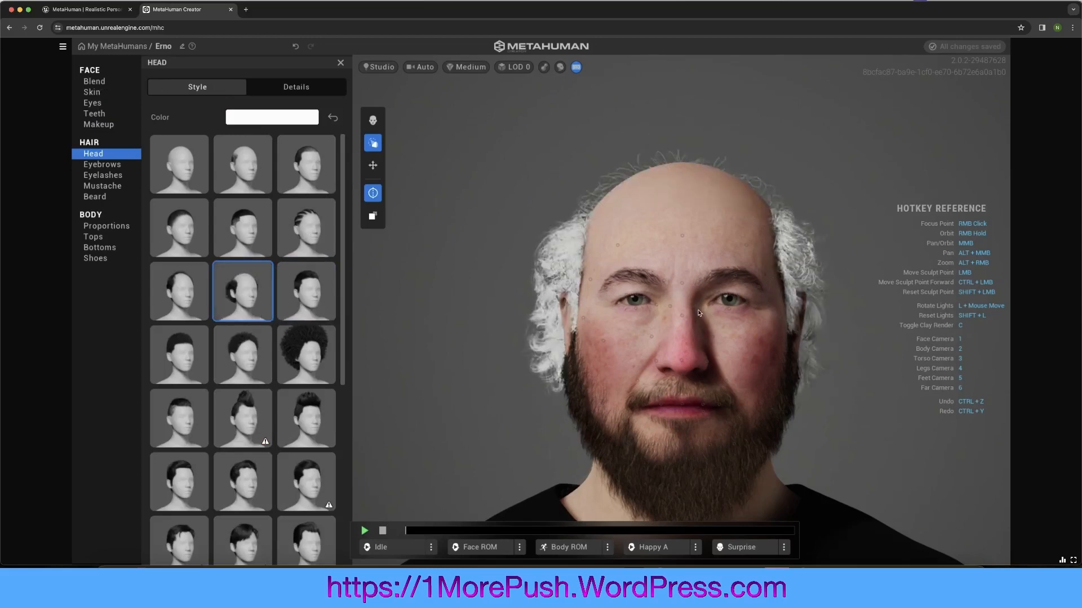
# Give the eyebrows a custom white color and apply the middle eyebrow style in the last row.
pyautogui.click(102, 164)
pyautogui.click(272, 119)
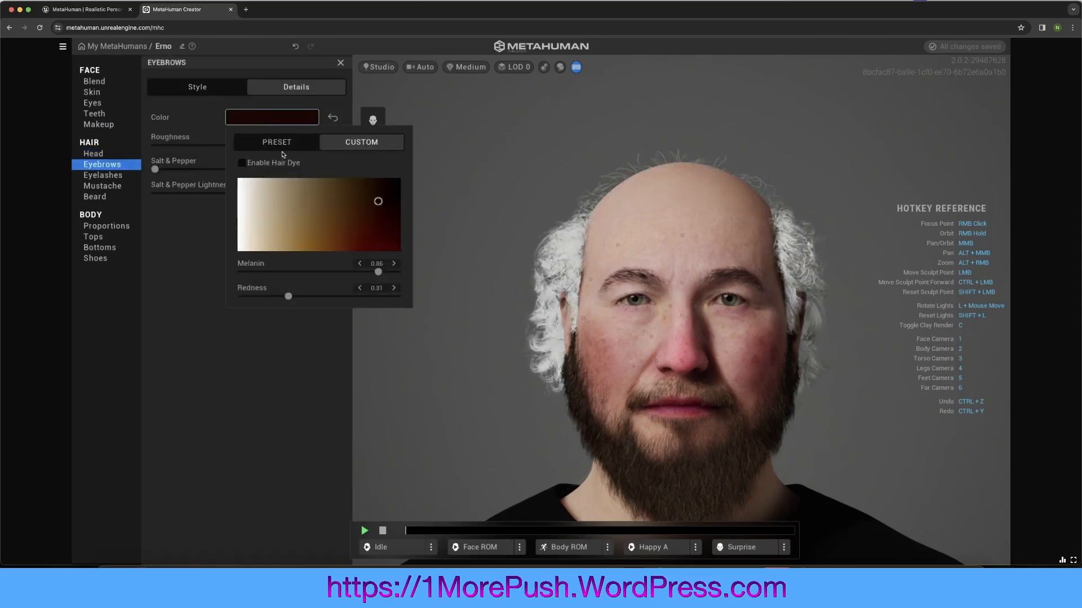
pyautogui.moveTo(239, 180); pyautogui.dragTo(231, 169)
pyautogui.click(201, 90)
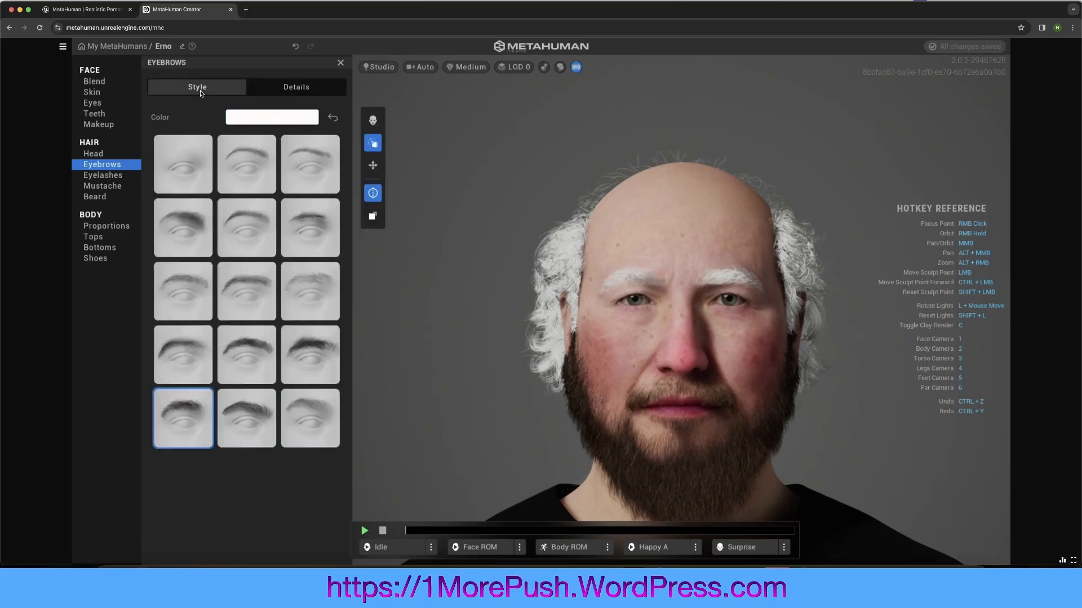
pyautogui.click(243, 416)
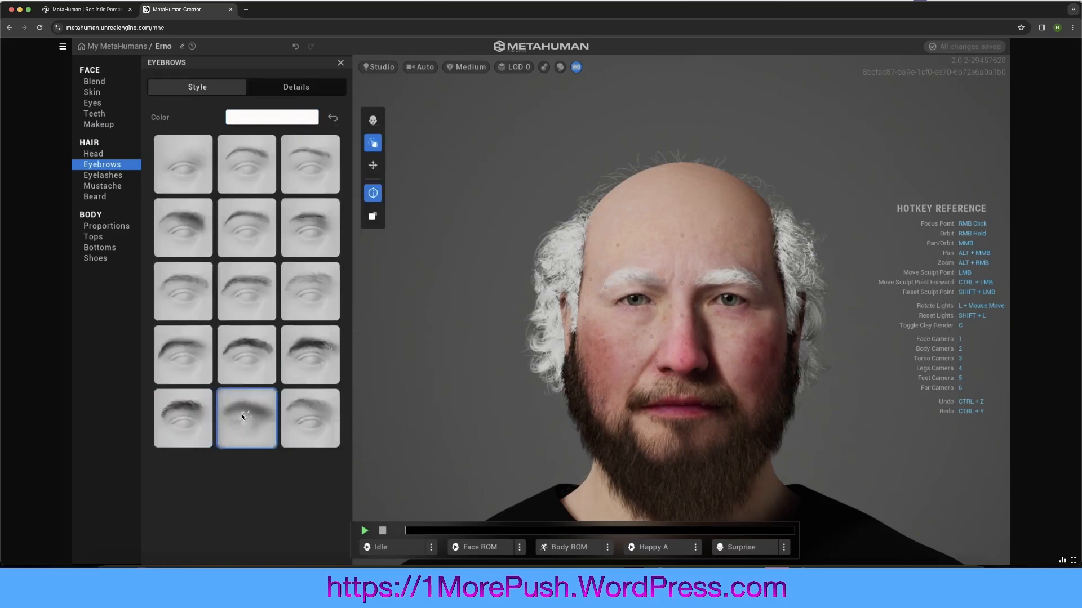
# Apply the third eyebrow style in the fourth row and give the eyelashes a custom white color.
pyautogui.click(317, 354)
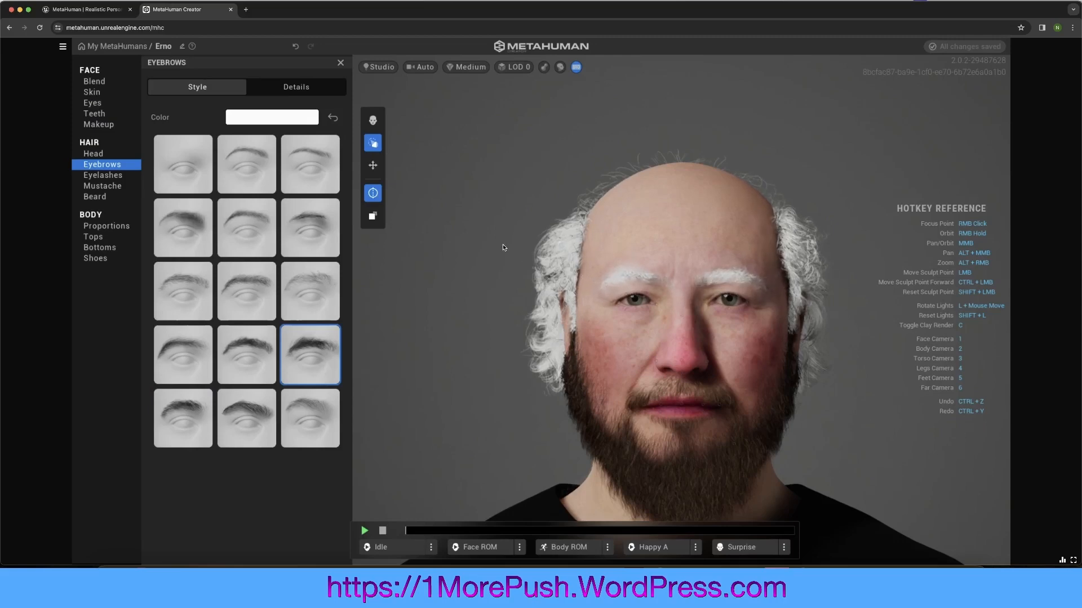
pyautogui.click(108, 176)
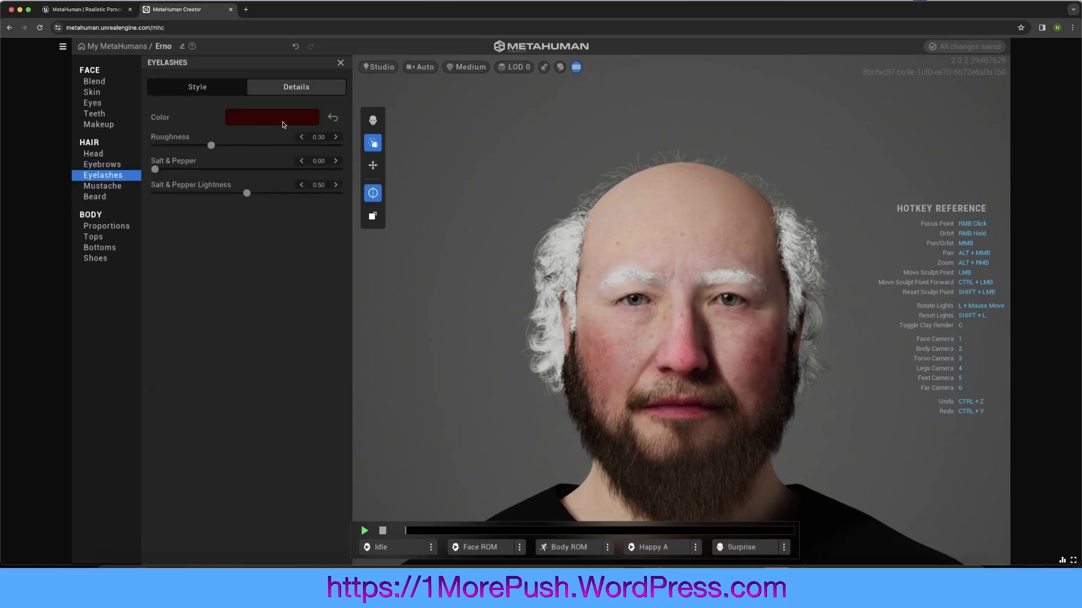
pyautogui.click(285, 121)
pyautogui.moveTo(286, 200); pyautogui.dragTo(211, 175)
pyautogui.click(191, 285)
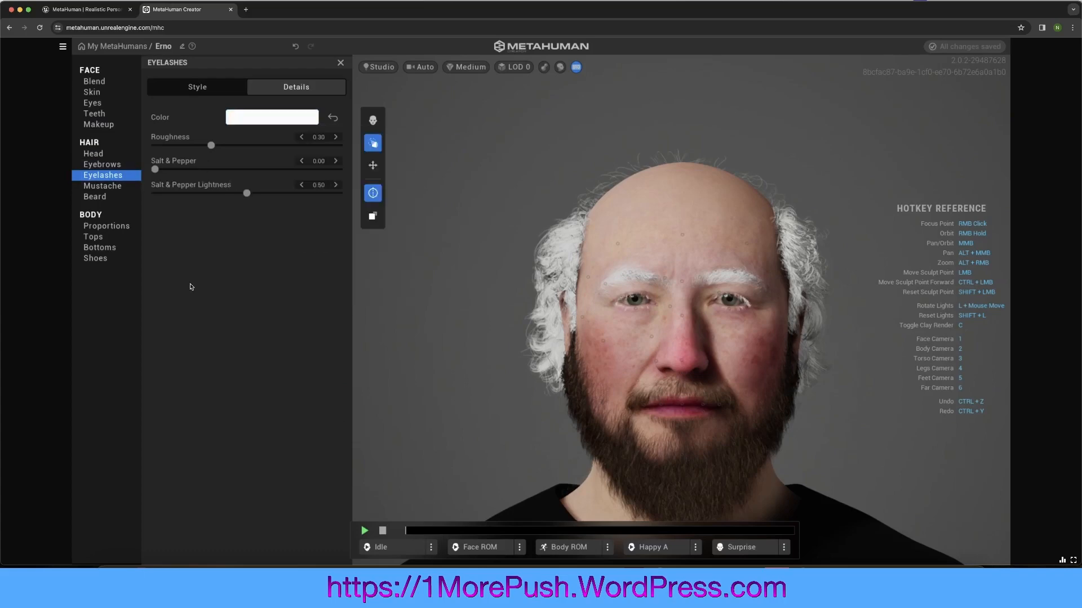
pyautogui.click(225, 87)
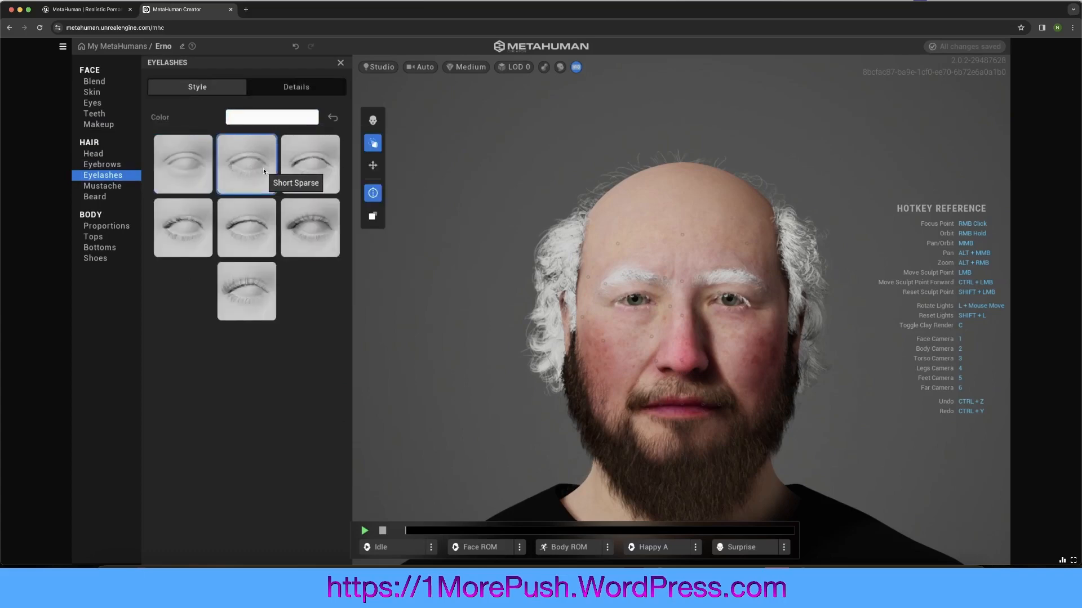
# Give the mustache a custom white color and apply the middle mustache style in the fourth row.
pyautogui.click(103, 186)
pyautogui.click(290, 121)
pyautogui.moveTo(285, 228); pyautogui.dragTo(167, 240)
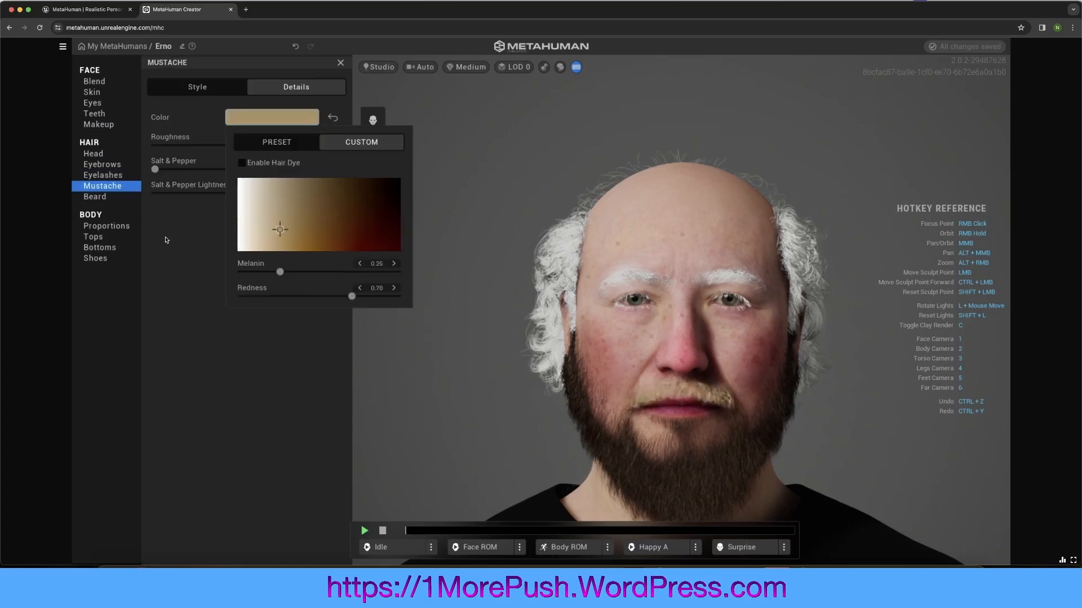
pyautogui.click(197, 88)
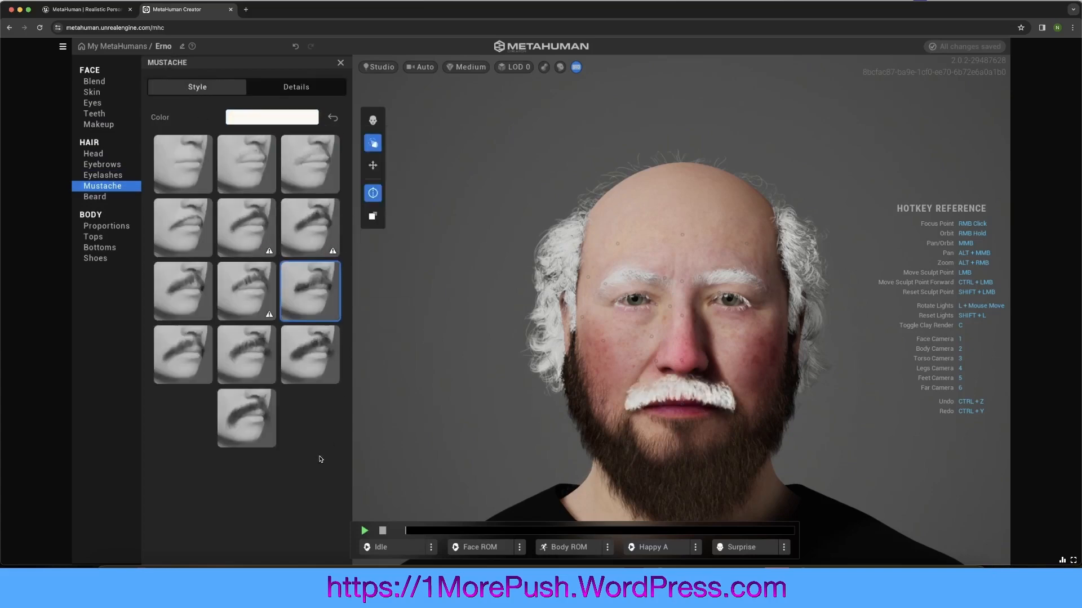
pyautogui.click(245, 353)
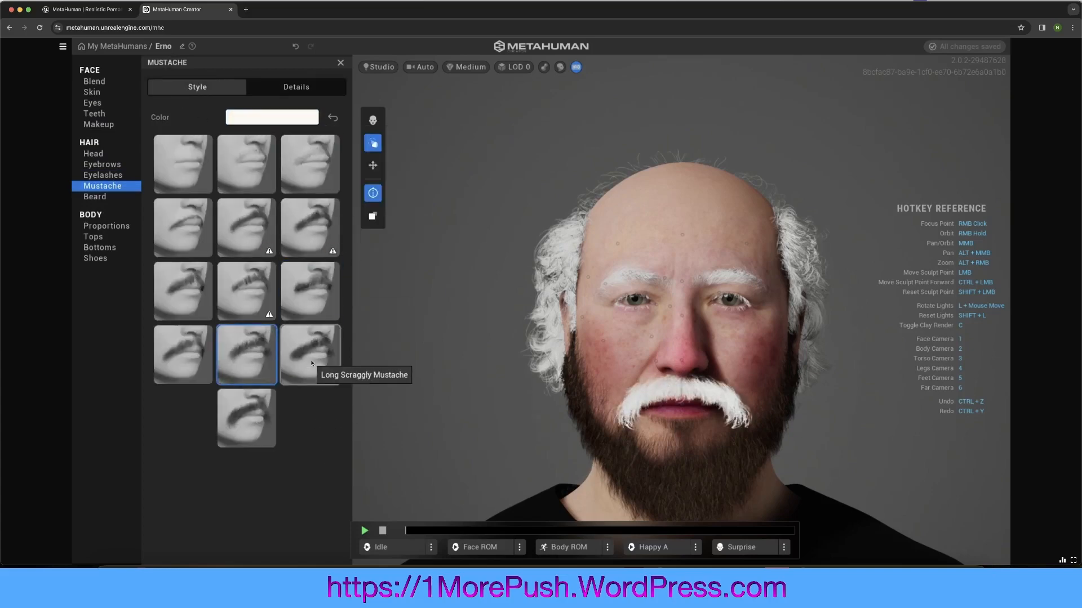
pyautogui.click(312, 363)
pyautogui.click(245, 359)
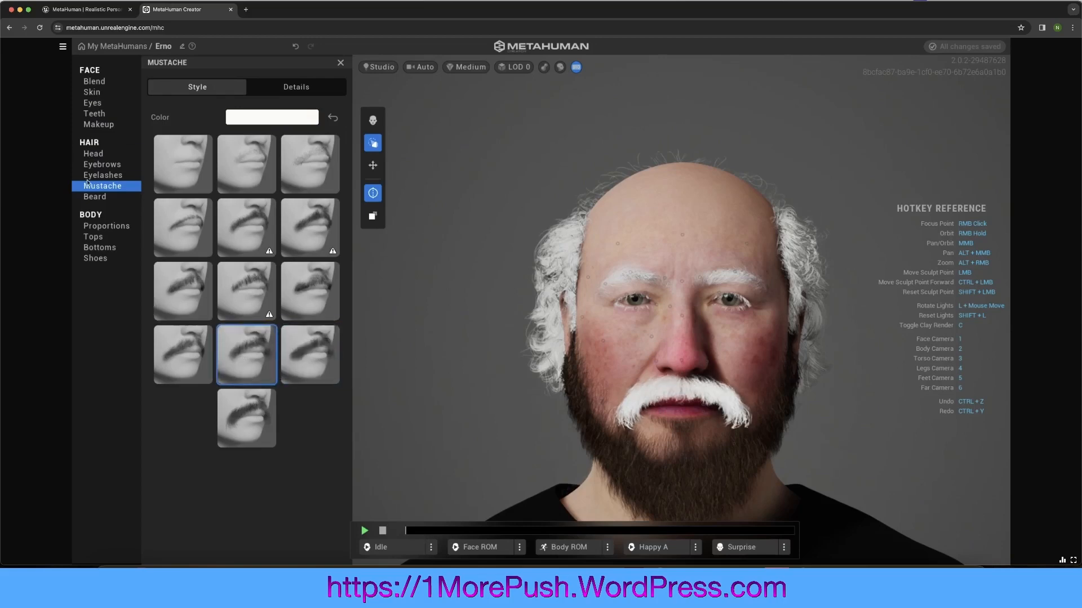
# Apply the long beard style in the last row and color it custom white with Melanin 0.00 and Redness 0.91.
pyautogui.click(95, 196)
pyautogui.click(197, 86)
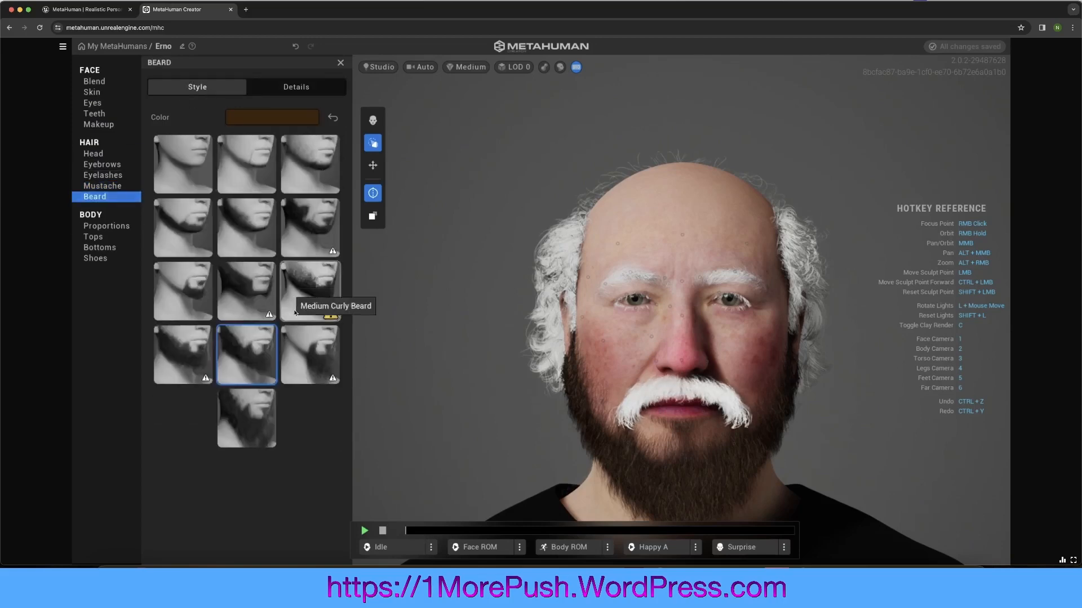
pyautogui.click(246, 418)
pyautogui.click(296, 86)
pyautogui.click(272, 117)
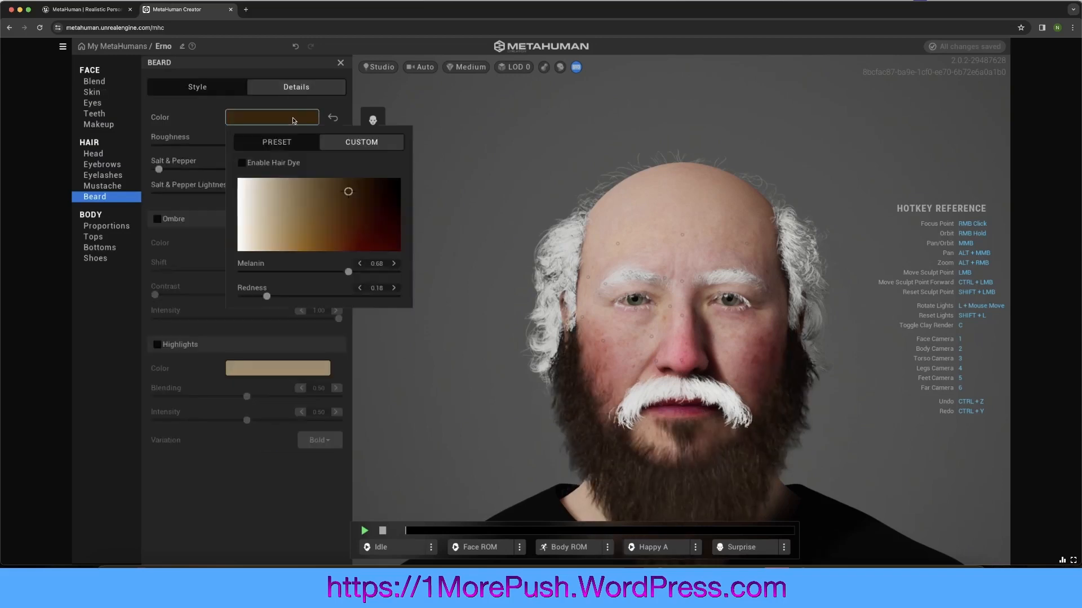
pyautogui.moveTo(375, 238)
pyautogui.mouseDown()
pyautogui.moveTo(280, 230)
pyautogui.moveTo(154, 247)
pyautogui.mouseUp()
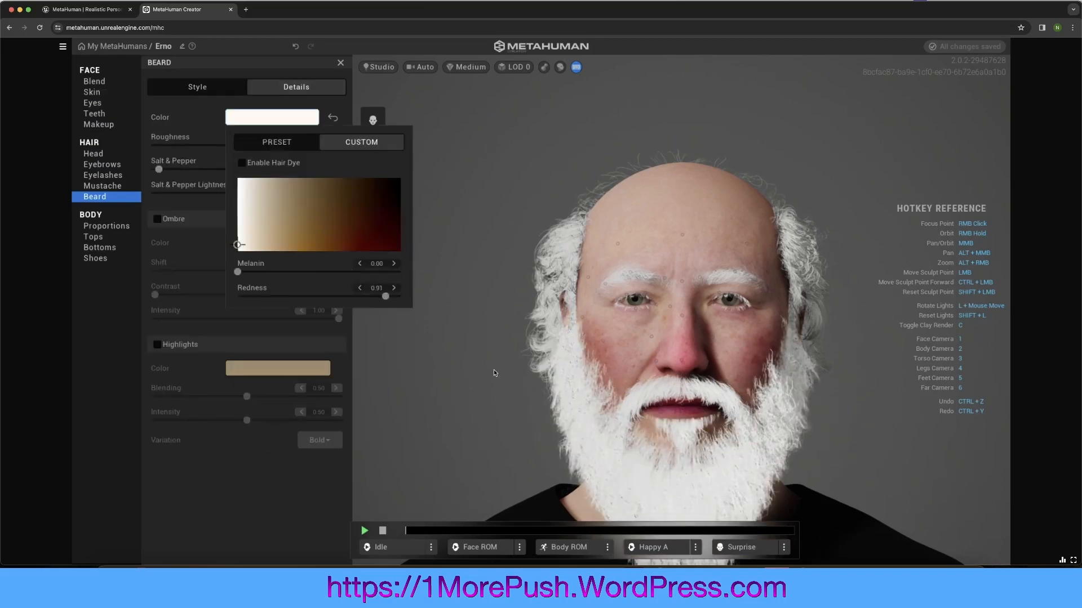
# Change the iris base color of both eyes to a muted blue-gray and set the detail color to U 0.21 and V 1.00.
pyautogui.click(92, 102)
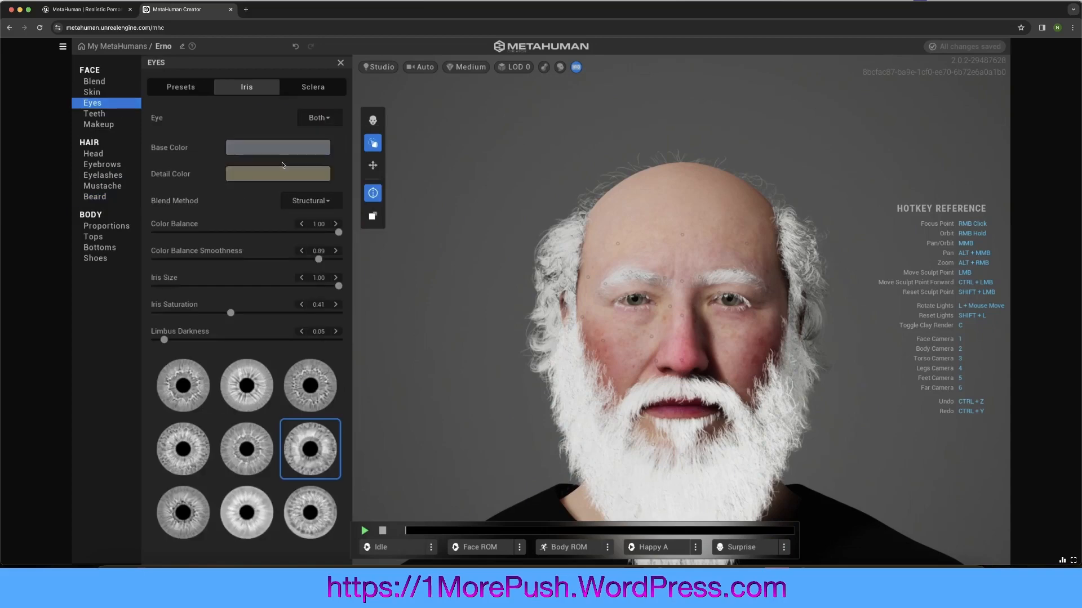
pyautogui.click(281, 148)
pyautogui.moveTo(297, 195)
pyautogui.mouseDown()
pyautogui.moveTo(266, 186)
pyautogui.moveTo(285, 208)
pyautogui.moveTo(277, 273)
pyautogui.mouseUp()
pyautogui.click(274, 174)
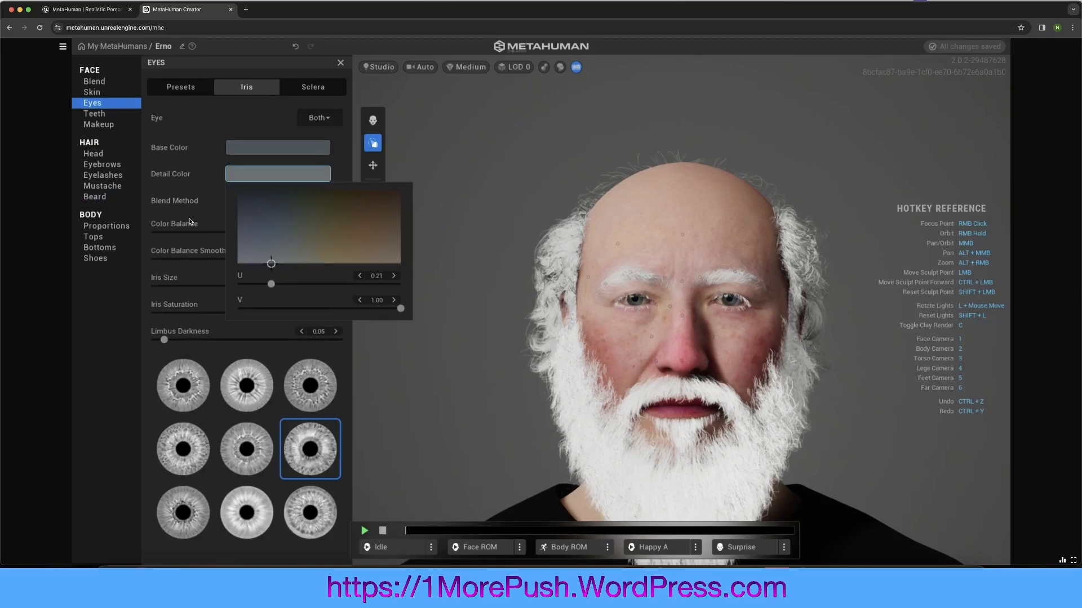
pyautogui.click(176, 175)
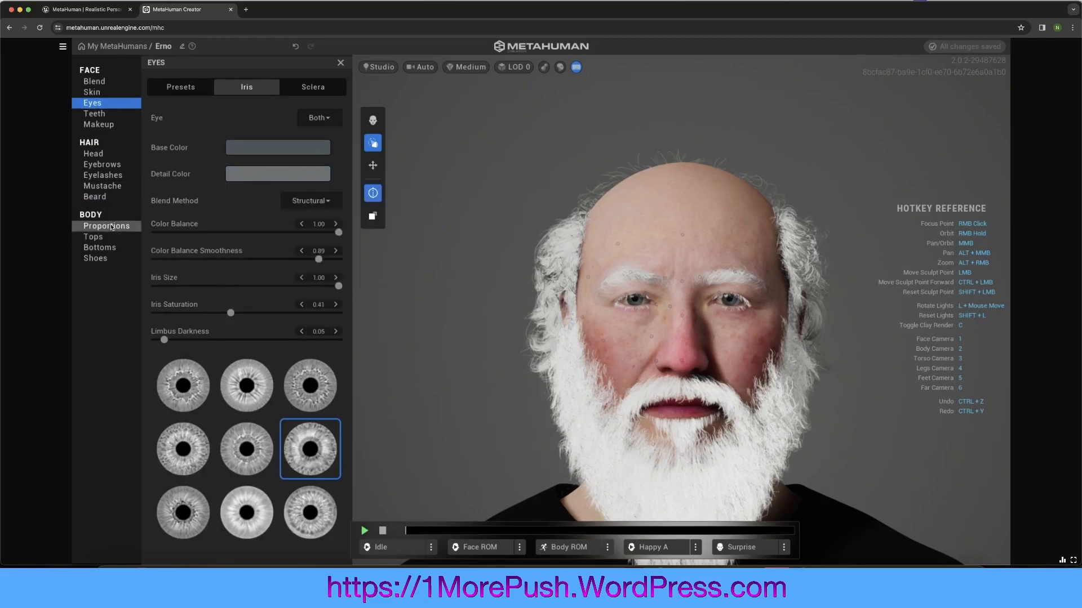
# Dress the character in the Button Down Shirt and set its primary color to red, hex E00000.
pyautogui.click(112, 227)
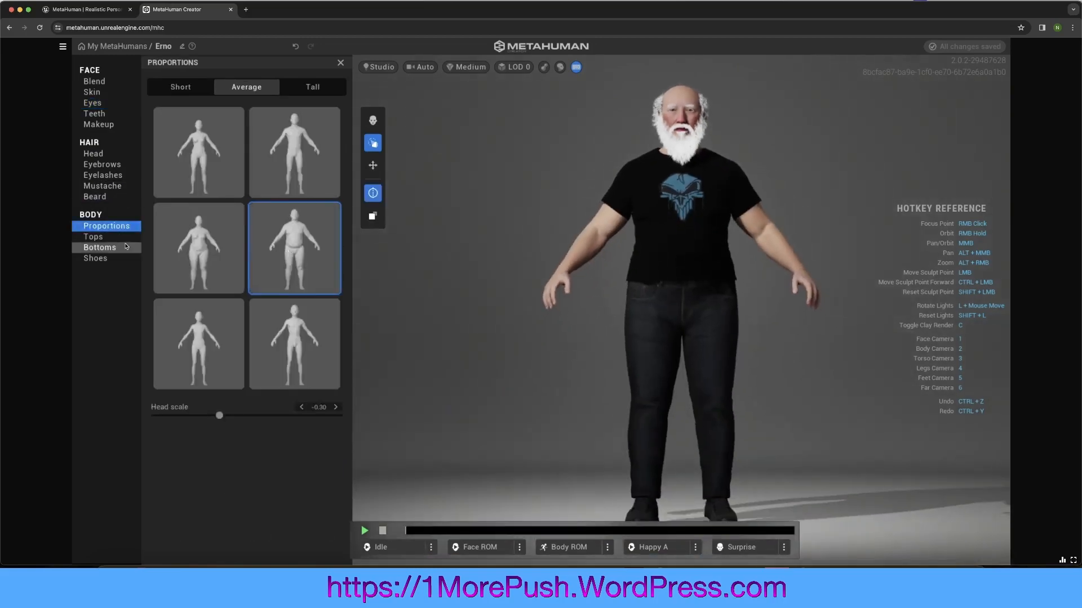
pyautogui.click(93, 237)
pyautogui.click(334, 250)
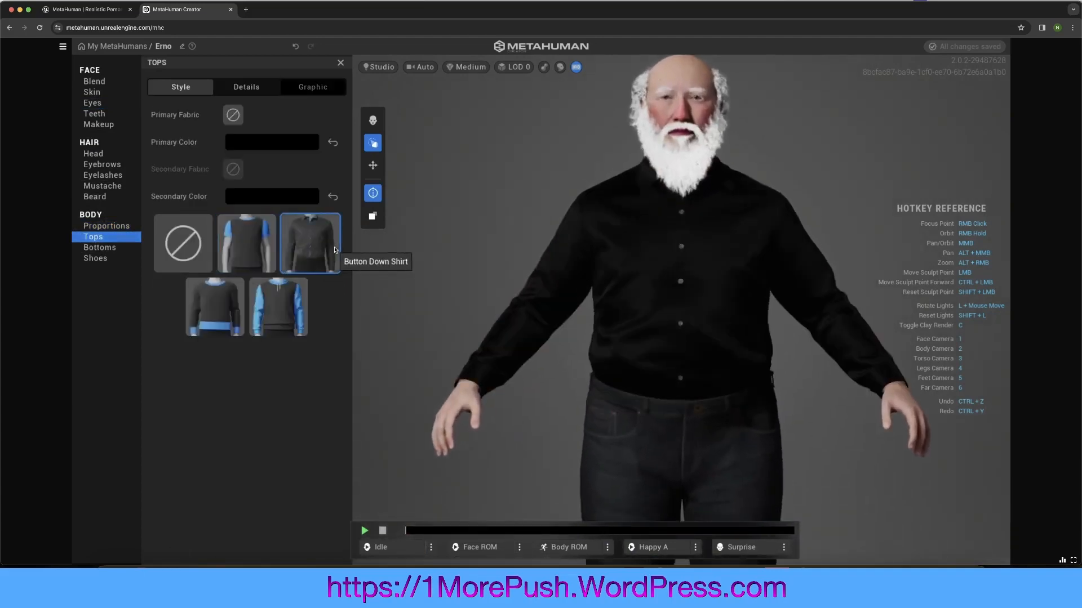
pyautogui.click(275, 145)
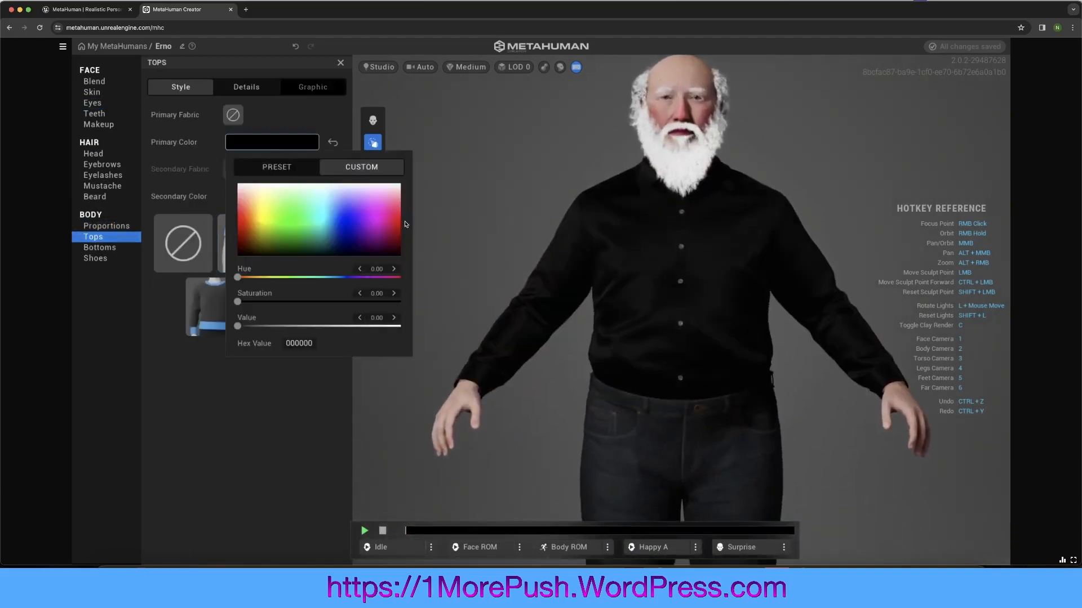
pyautogui.click(292, 146)
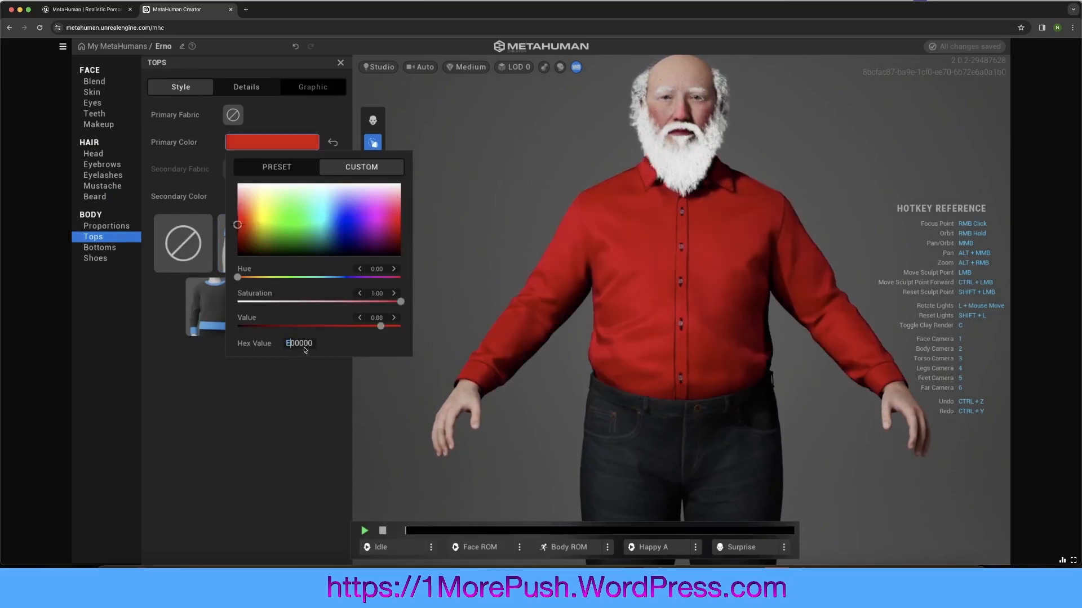
pyautogui.click(319, 397)
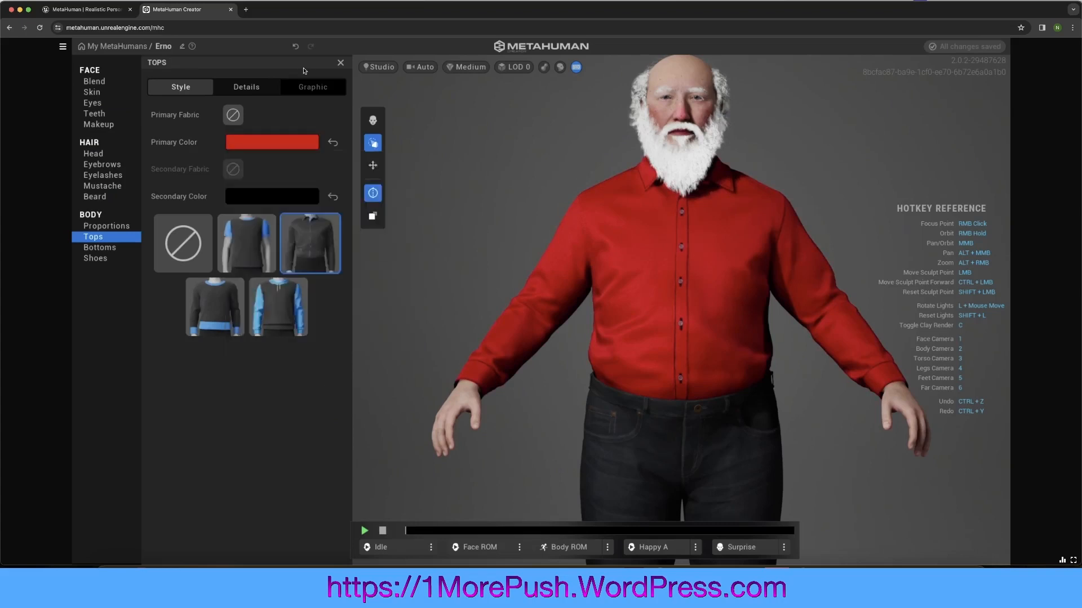
# Apply the Chalk Stripe primary fabric to the shirt, setting its Vertical Shift to 0.05 and adjusting its Horizontal Shift.
pyautogui.click(256, 87)
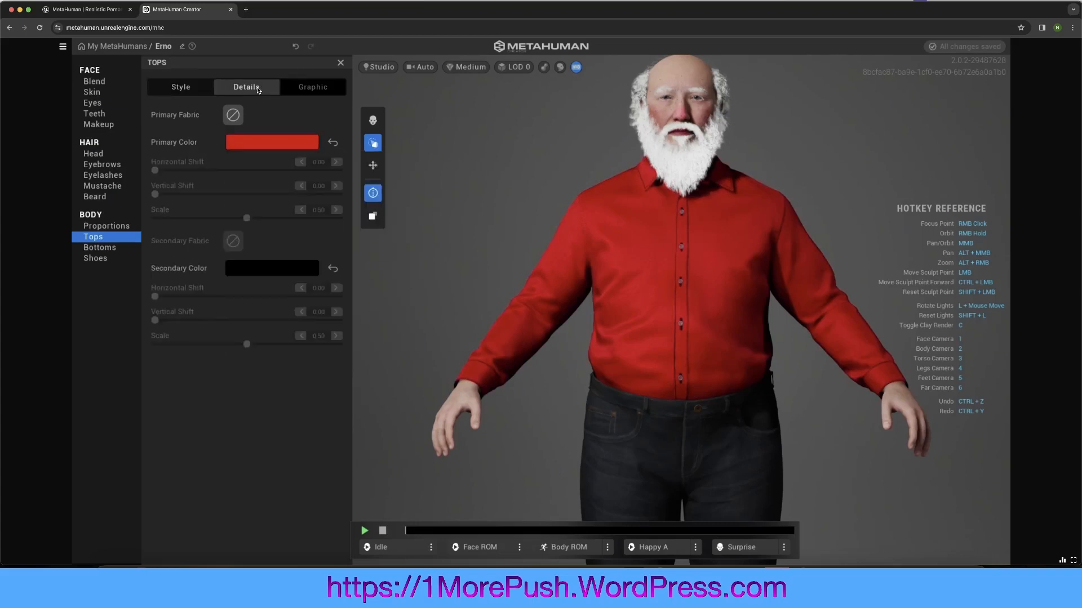
pyautogui.click(233, 116)
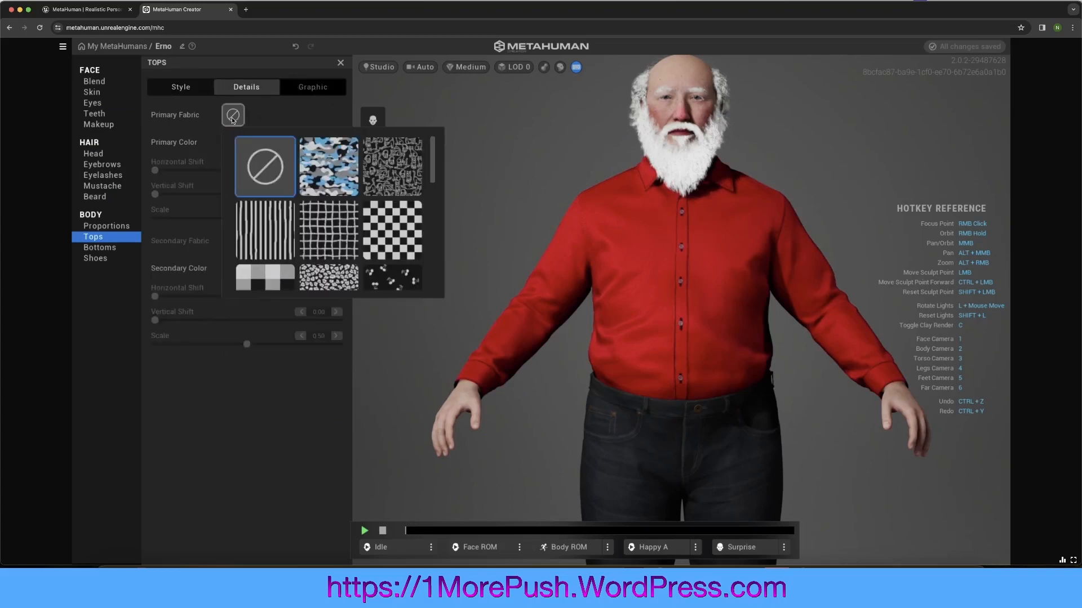
pyautogui.click(344, 174)
pyautogui.click(394, 175)
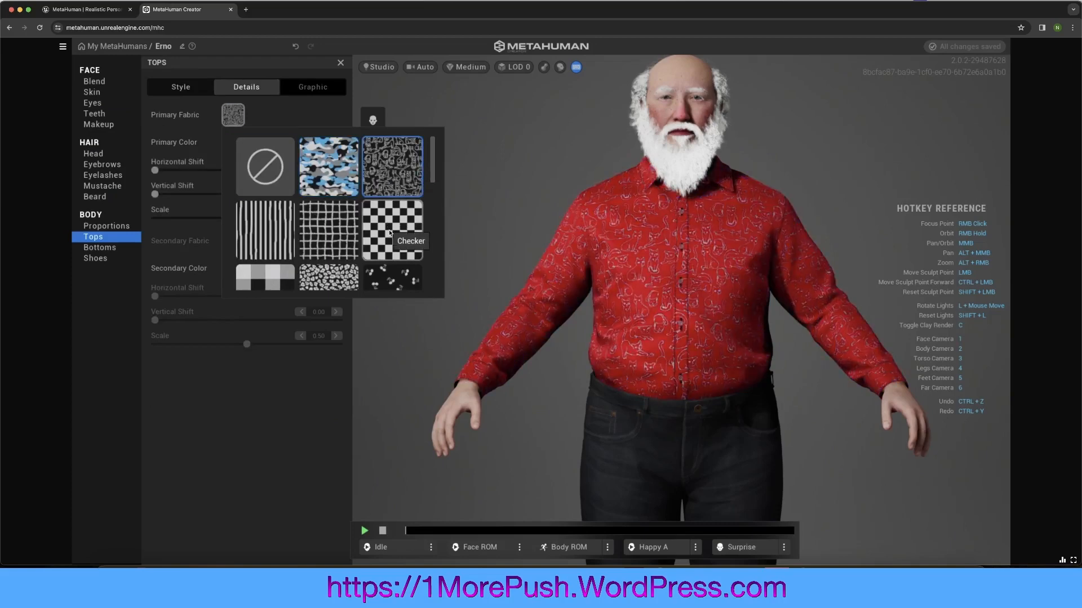
pyautogui.click(390, 242)
pyautogui.scroll(-3, 311, 189)
pyautogui.scroll(3, 311, 189)
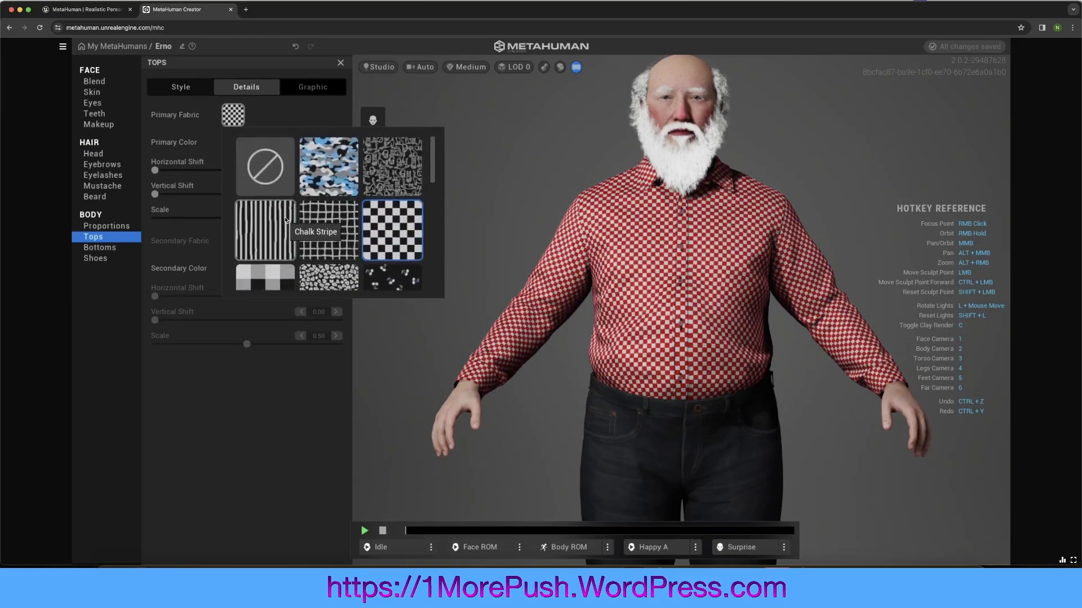
pyautogui.click(278, 221)
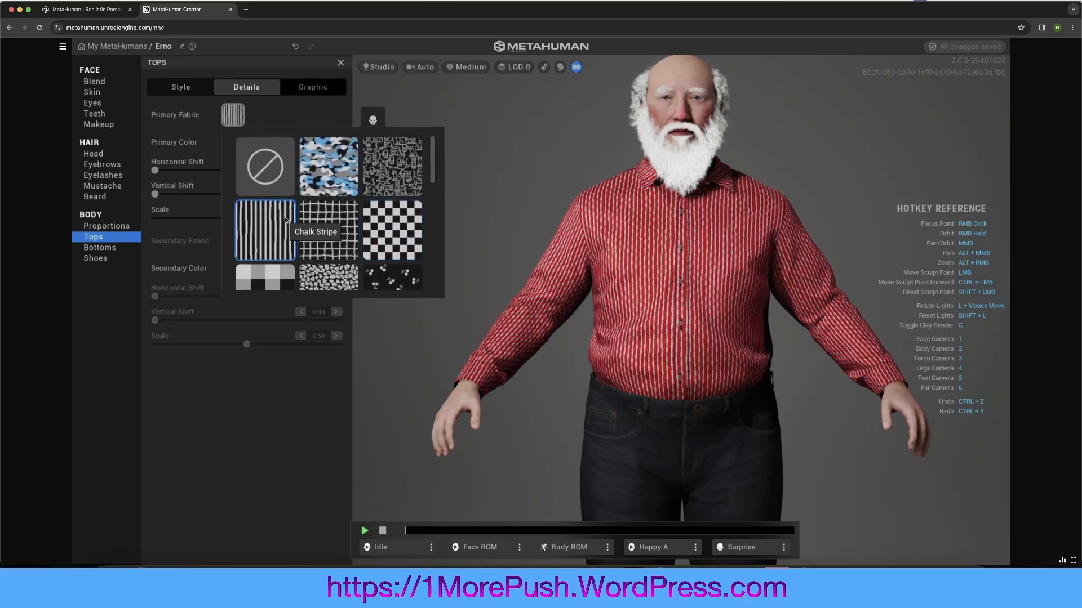
pyautogui.click(324, 381)
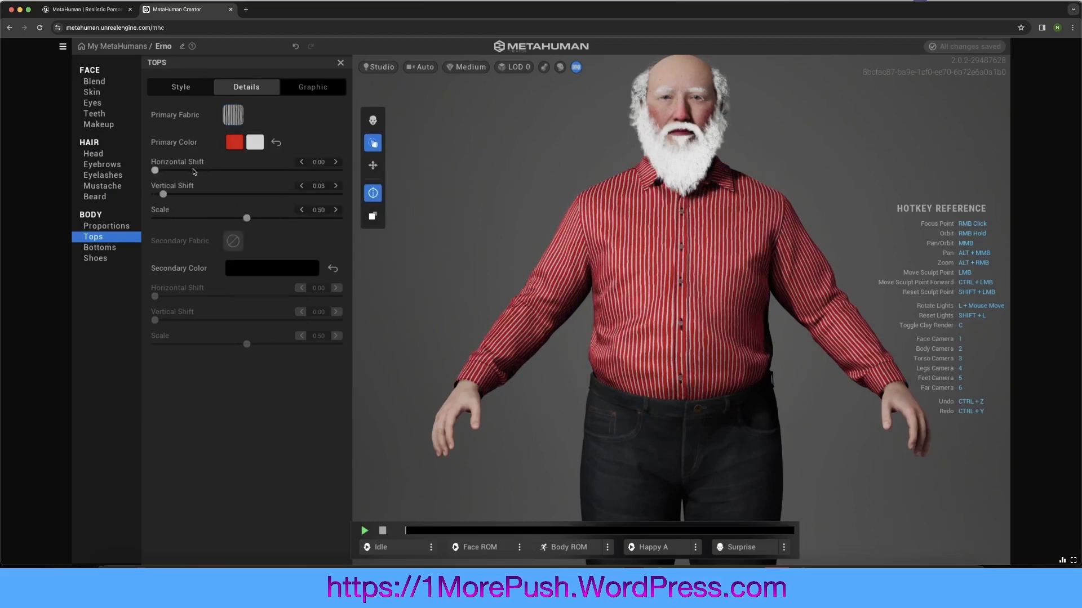
pyautogui.moveTo(194, 171); pyautogui.dragTo(306, 172)
# Dress the character in the long trousers from the last row of bottoms and set their primary color to red, hex E00000.
pyautogui.click(99, 248)
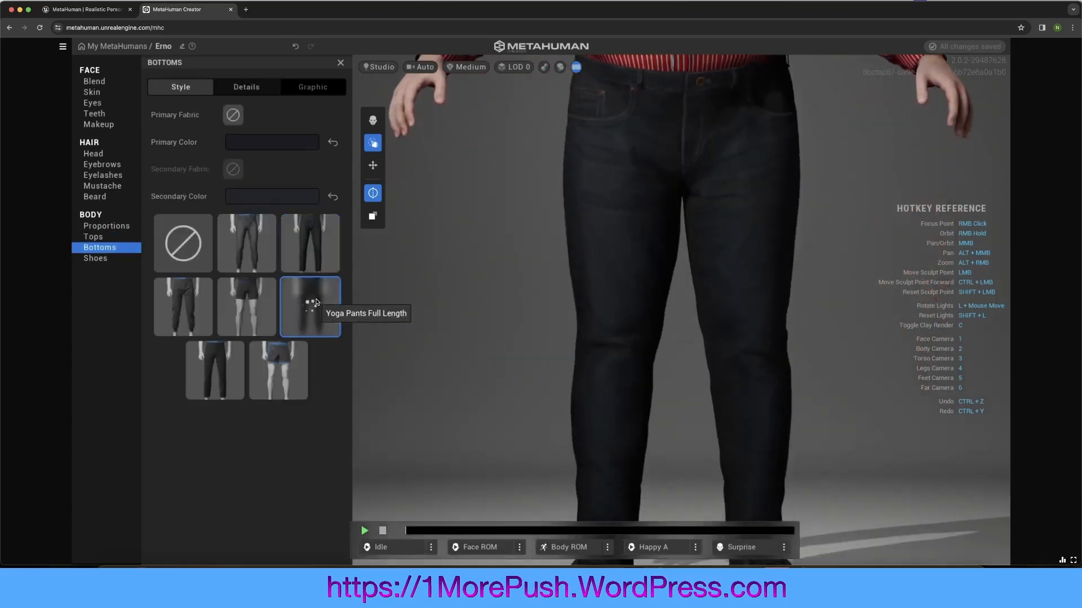
pyautogui.click(316, 302)
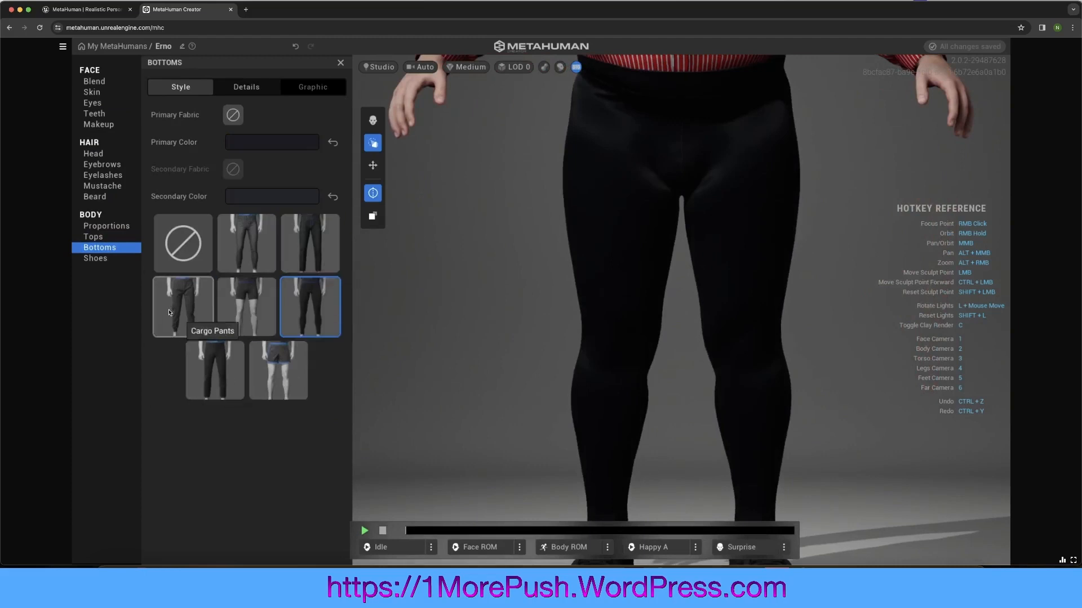
pyautogui.click(212, 371)
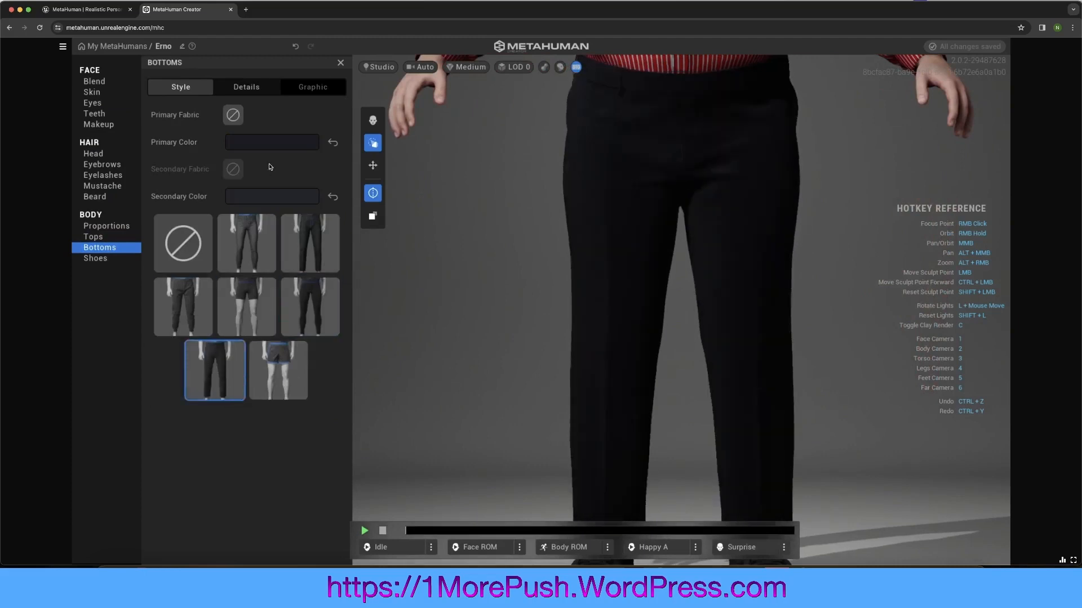
pyautogui.click(273, 146)
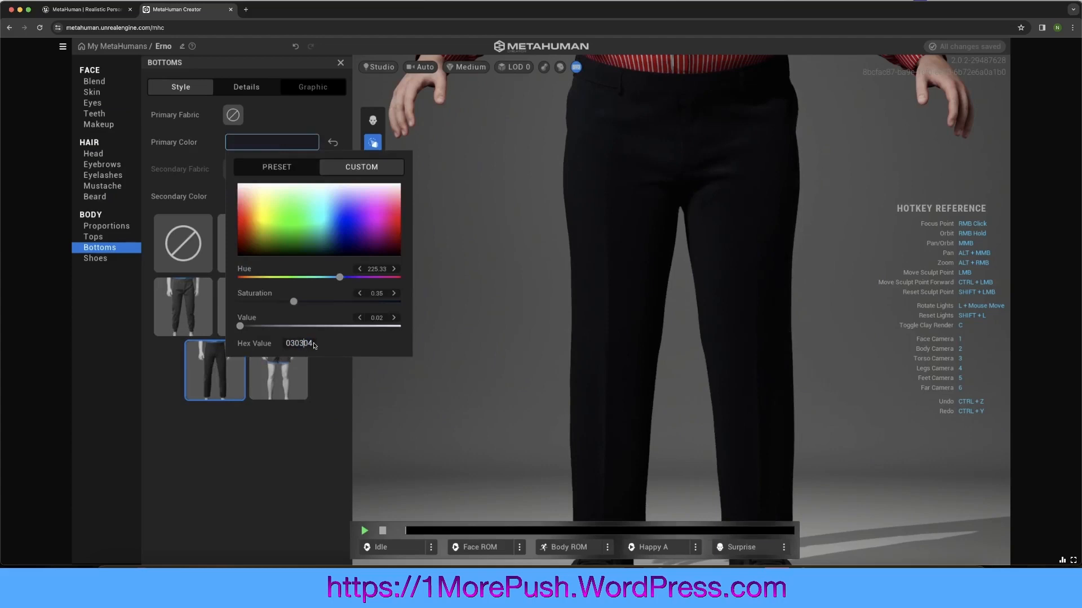
pyautogui.press('Return')
pyautogui.click(391, 227)
pyautogui.click(285, 146)
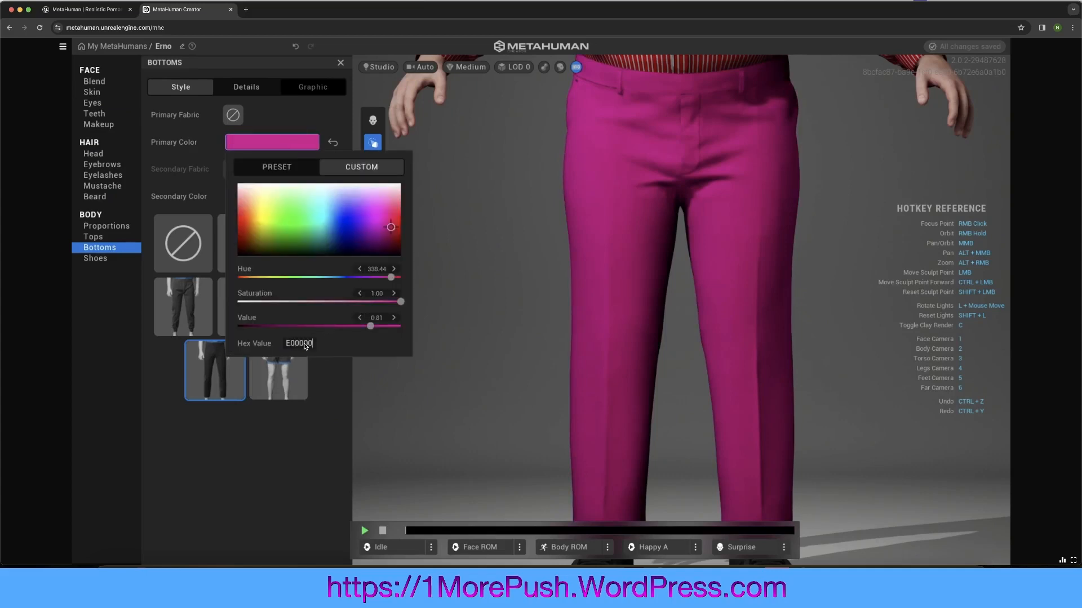
pyautogui.press('Return')
# Apply the Chalk Stripe primary fabric to the red trousers and check the full outfit.
pyautogui.click(249, 92)
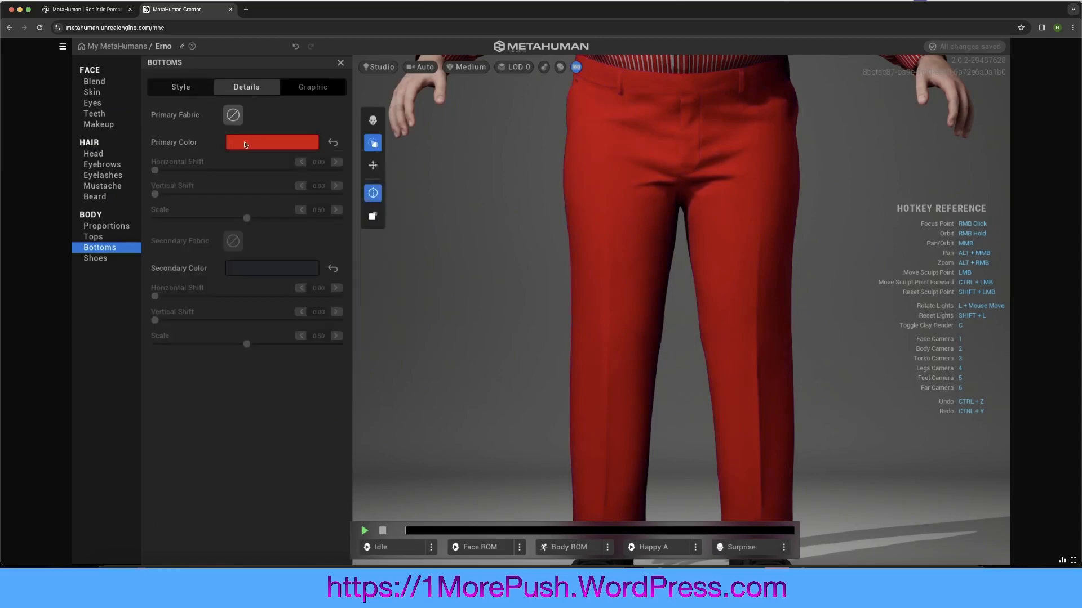
pyautogui.click(233, 115)
pyautogui.click(264, 230)
pyautogui.scroll(-3, 637, 218)
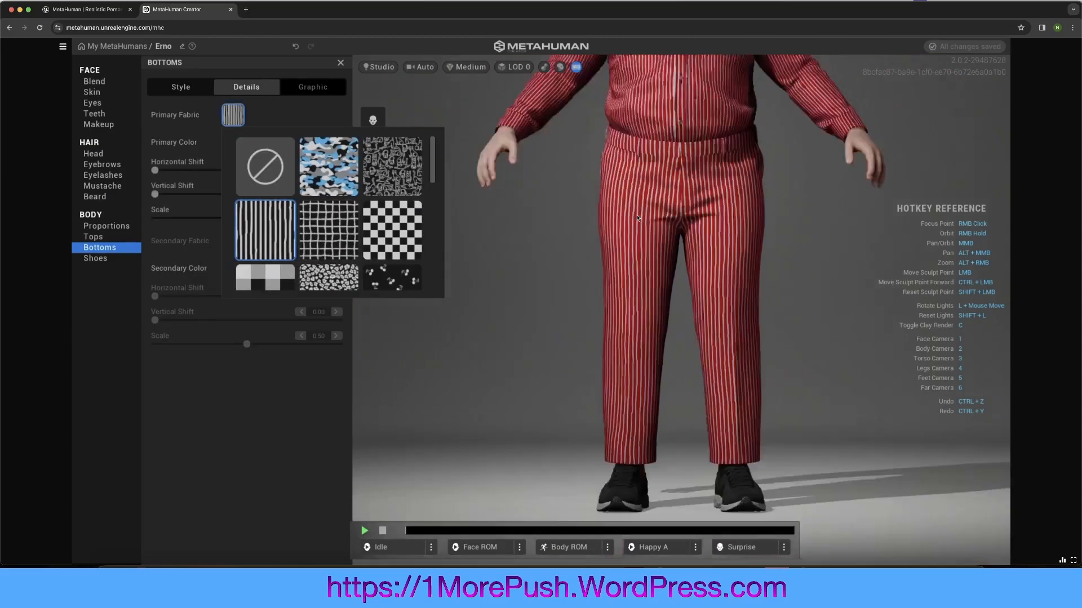
pyautogui.scroll(-3, 637, 218)
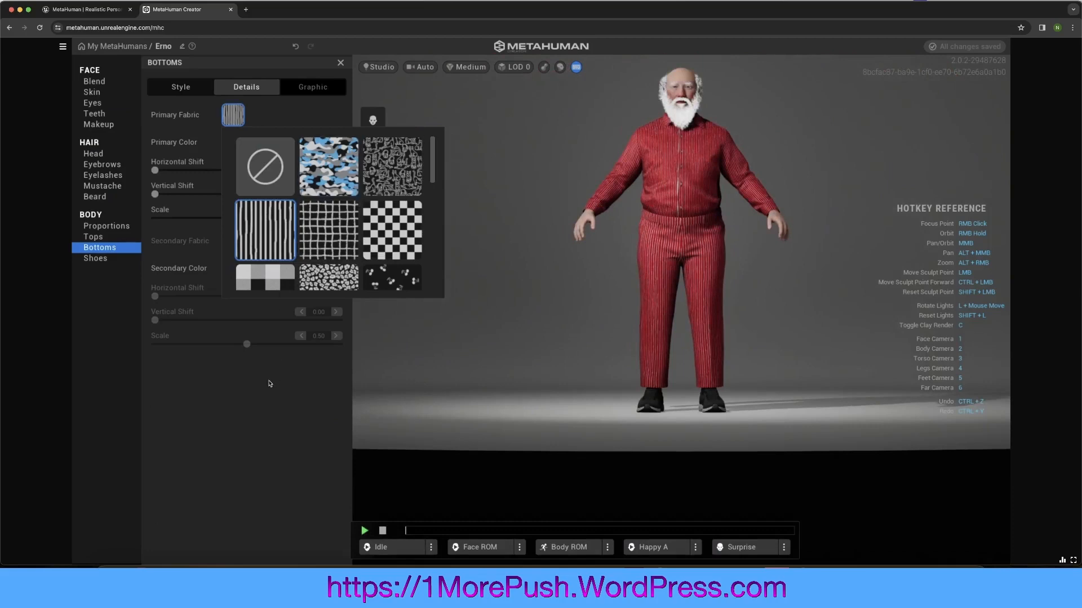
pyautogui.click(237, 442)
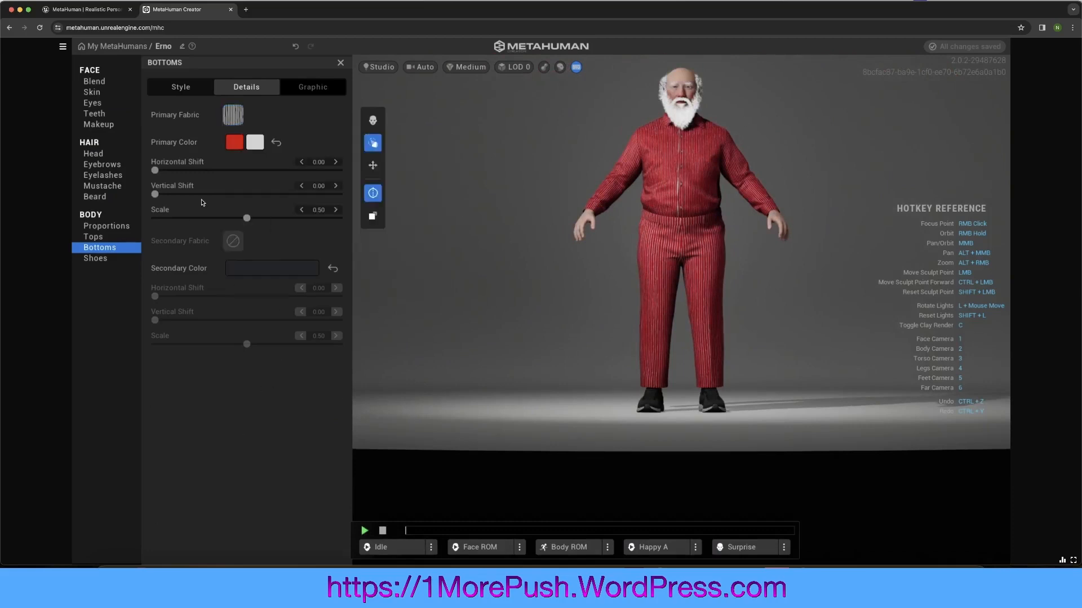
# Put the character in the black lace-up boots and play the Body ROM animation to preview the full figure.
pyautogui.click(97, 258)
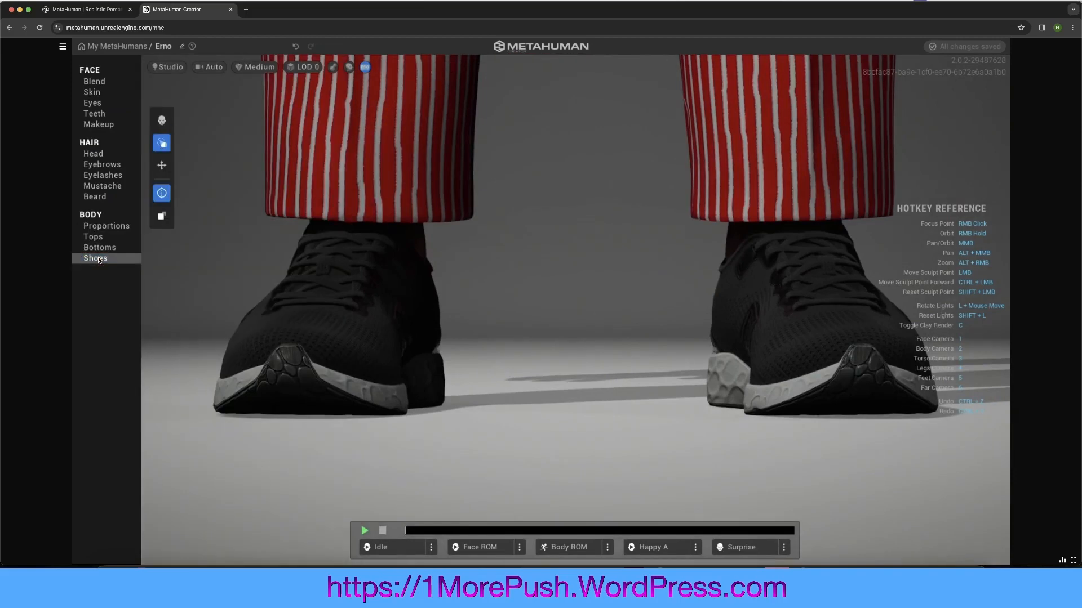
pyautogui.click(79, 260)
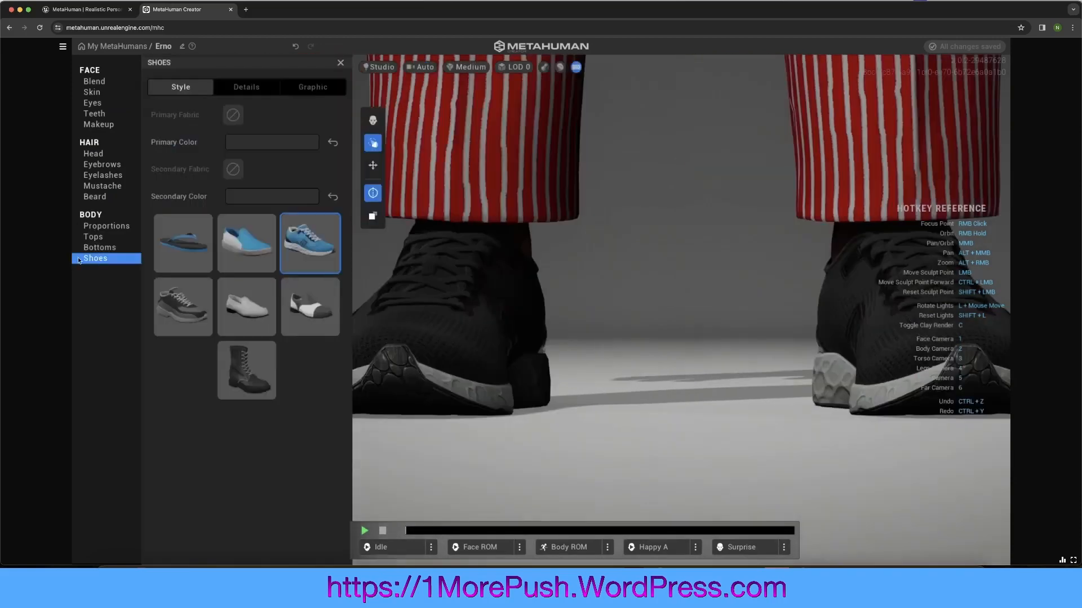
pyautogui.click(249, 355)
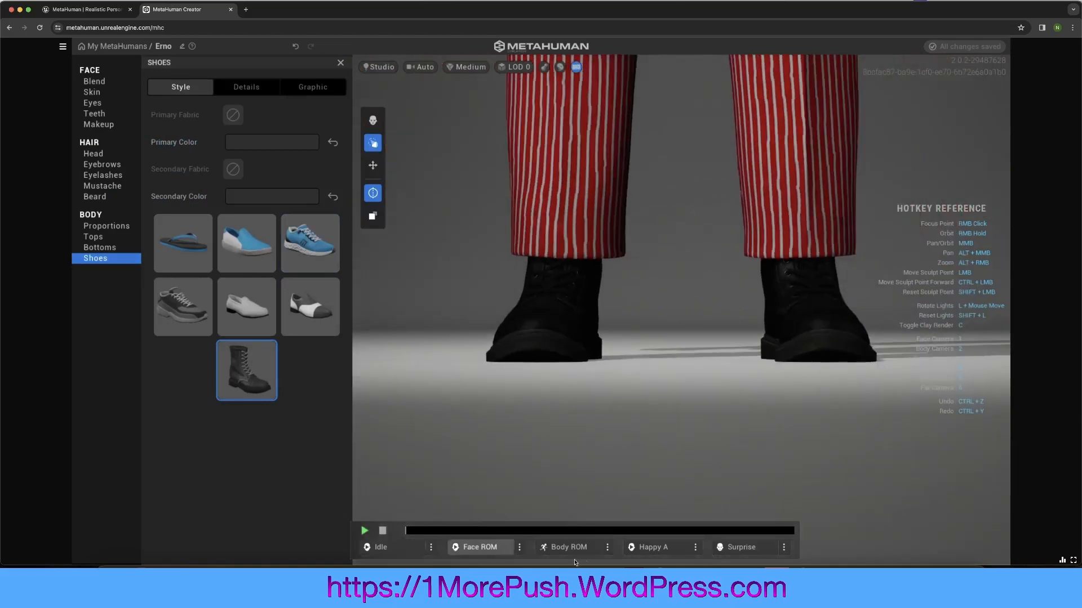
pyautogui.click(584, 548)
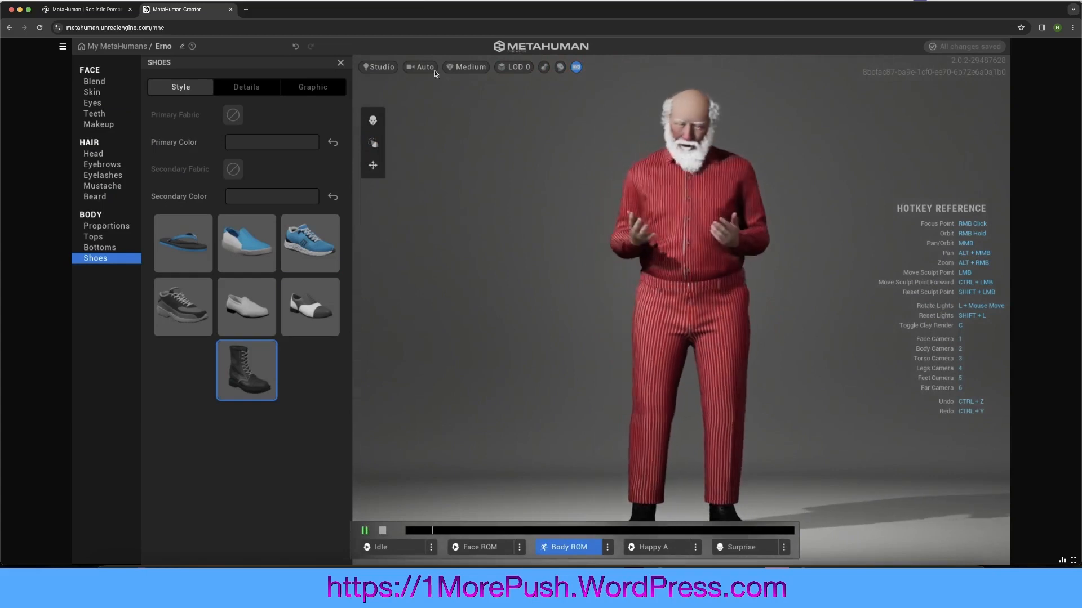
# Set the scene lighting to Red Lantern after trying Downtown Night, and play the Happy A animation.
pyautogui.click(383, 66)
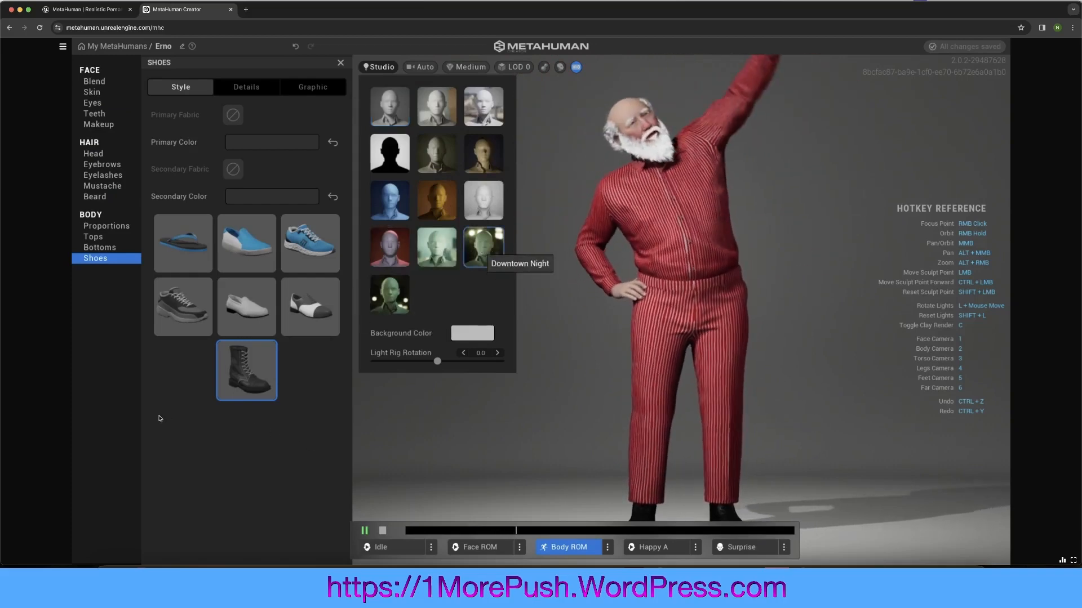
pyautogui.click(484, 247)
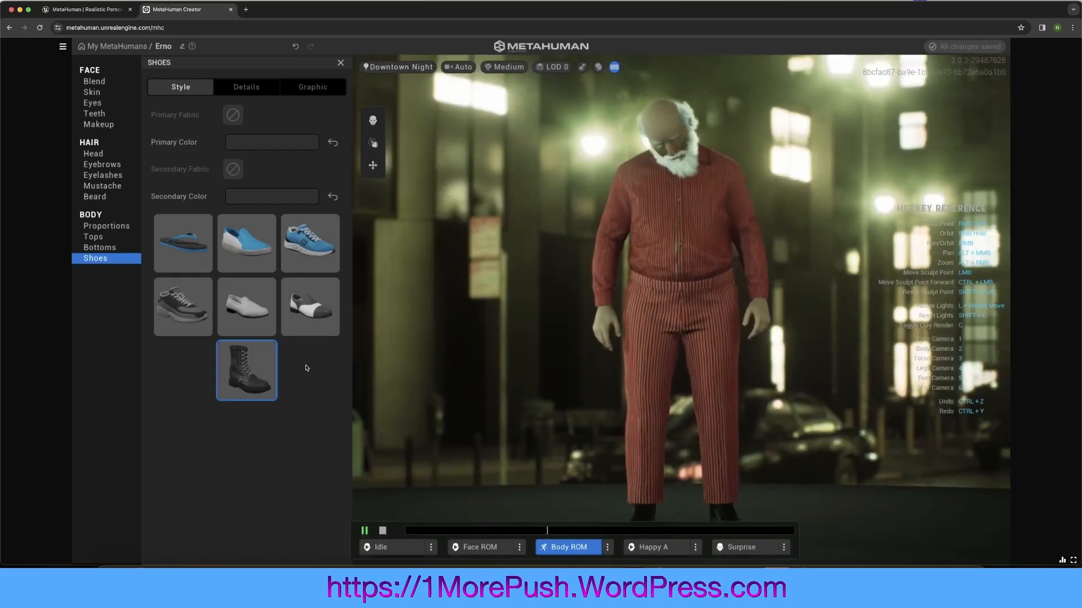
pyautogui.click(397, 67)
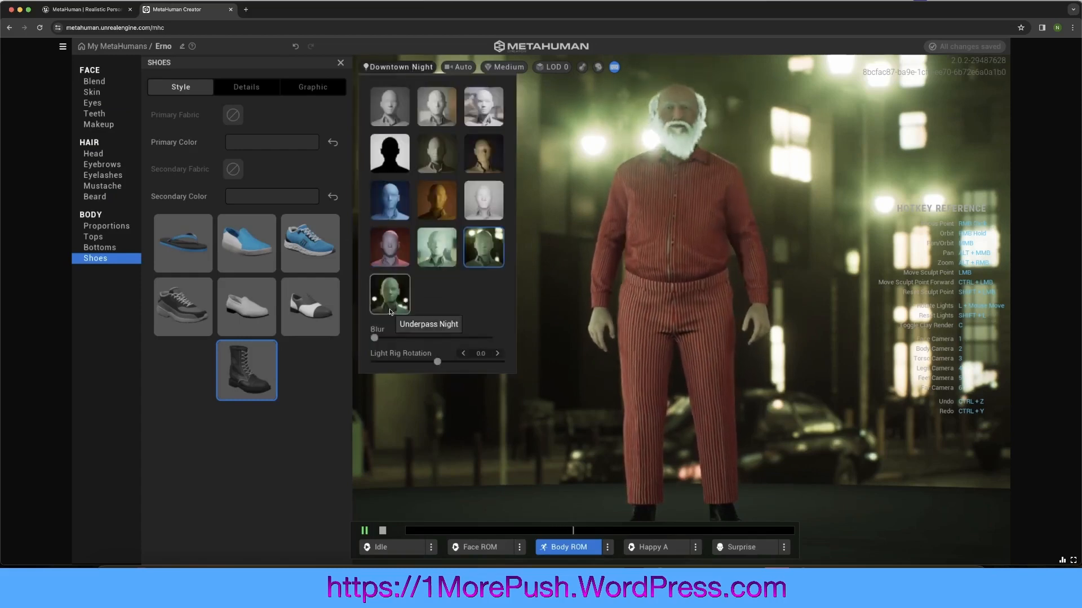
pyautogui.click(390, 248)
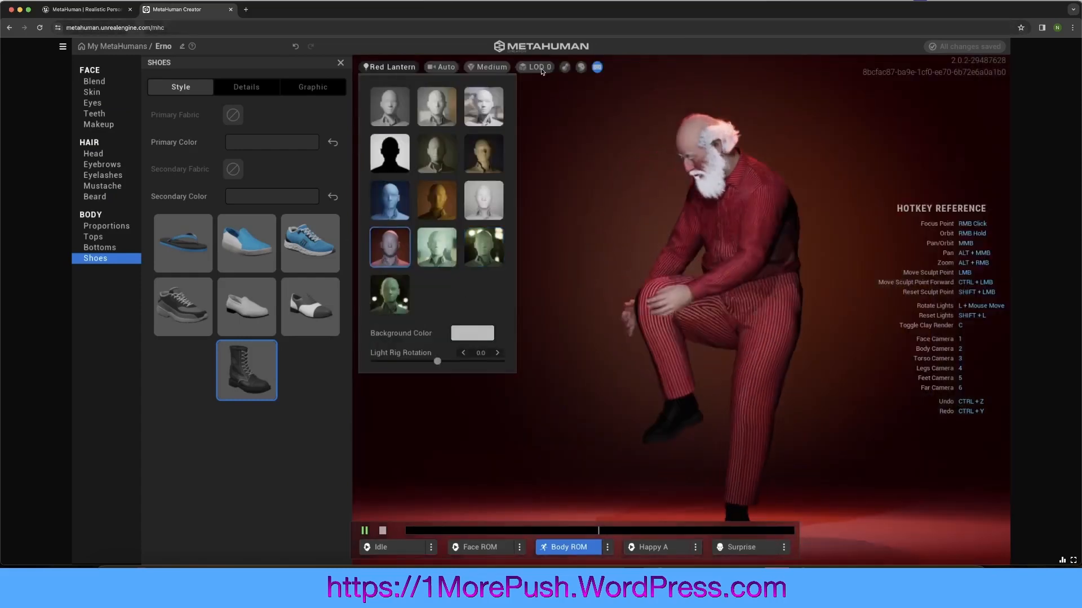
pyautogui.click(802, 171)
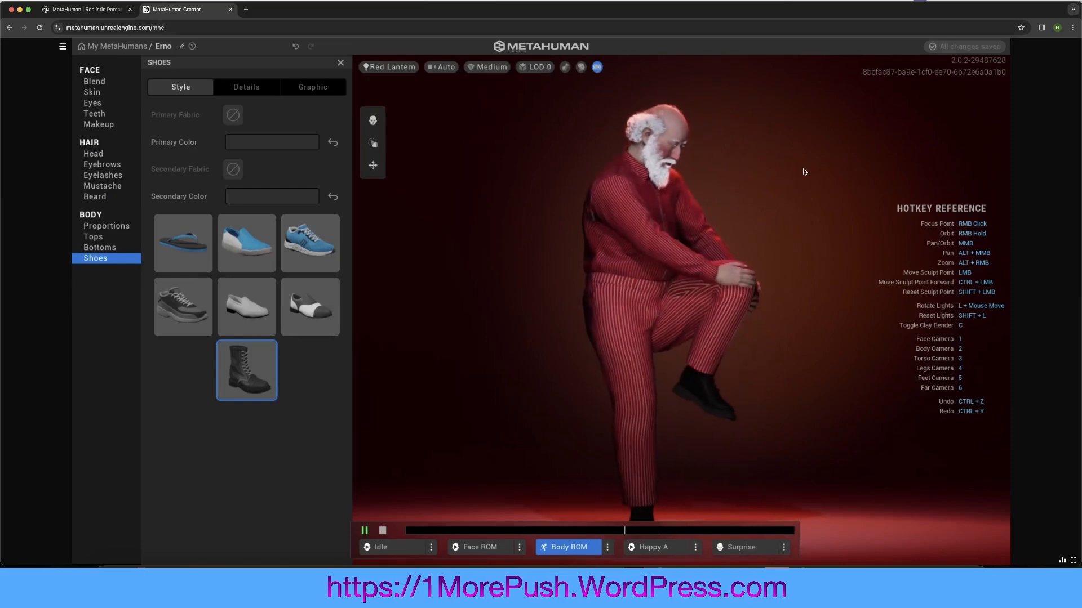
pyautogui.click(653, 547)
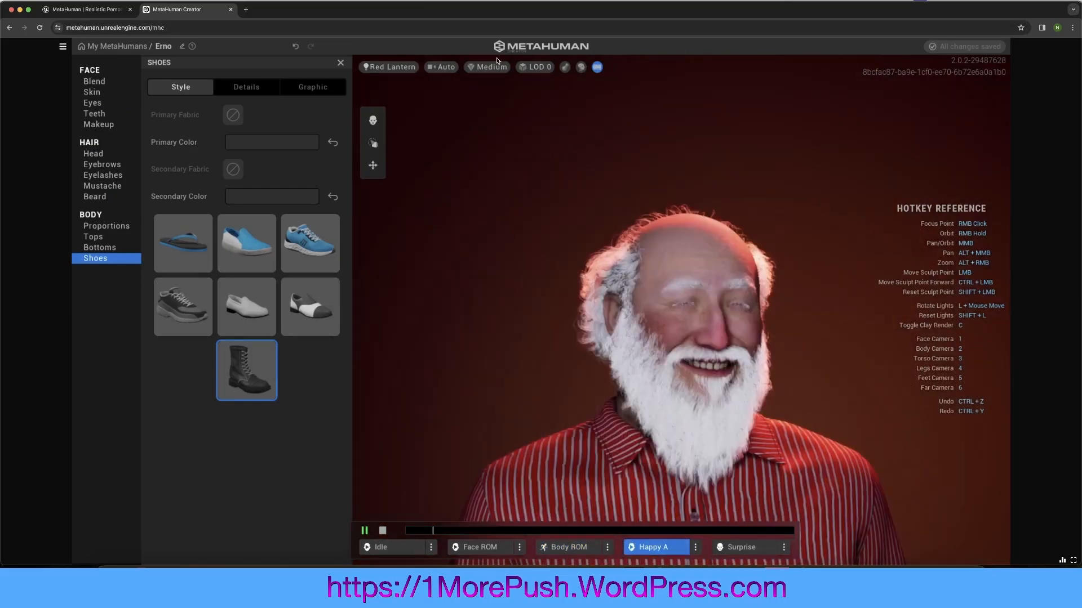
# Rename the MetaHuman from its preset name to Santa.
pyautogui.click(182, 50)
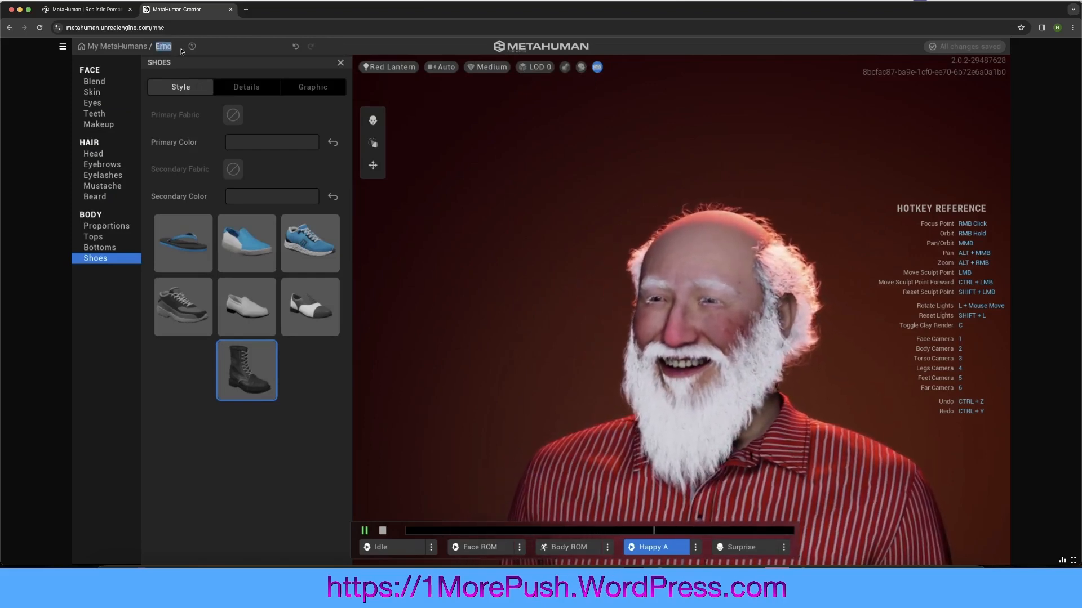
pyautogui.write('Santa')
pyautogui.press('Return')
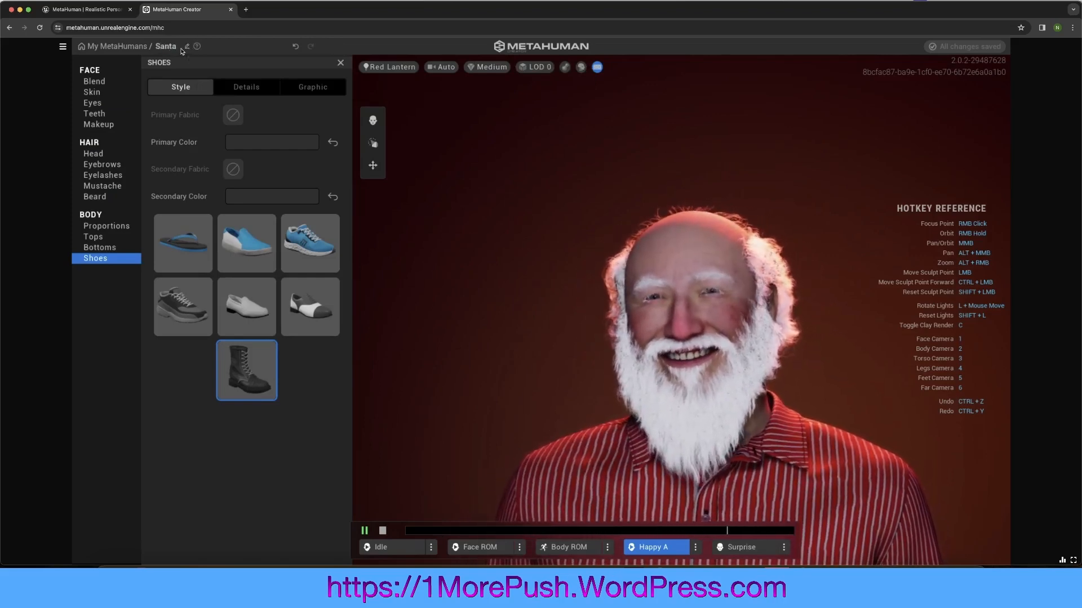